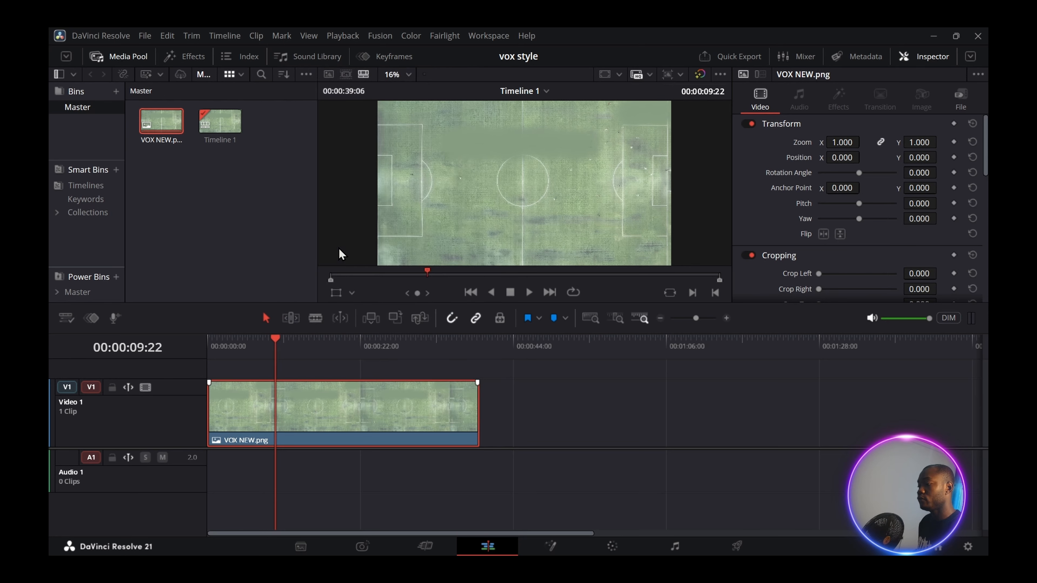
- Add a Background node to the node graph beside the VOX NEW.png to MediaOut1 chain
{"action": "left_click_drag", "start_coordinate": [125, 359], "coordinate": [147, 443]}
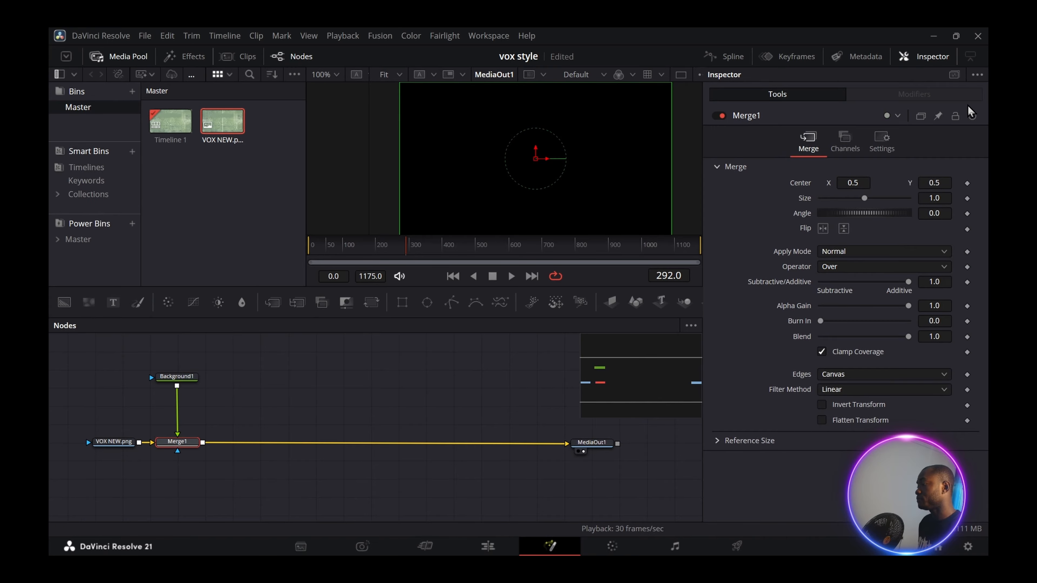
- Scale the merged Background1 to 0.83 and make it white
{"action": "left_click_drag", "start_coordinate": [865, 200], "coordinate": [858, 200]}
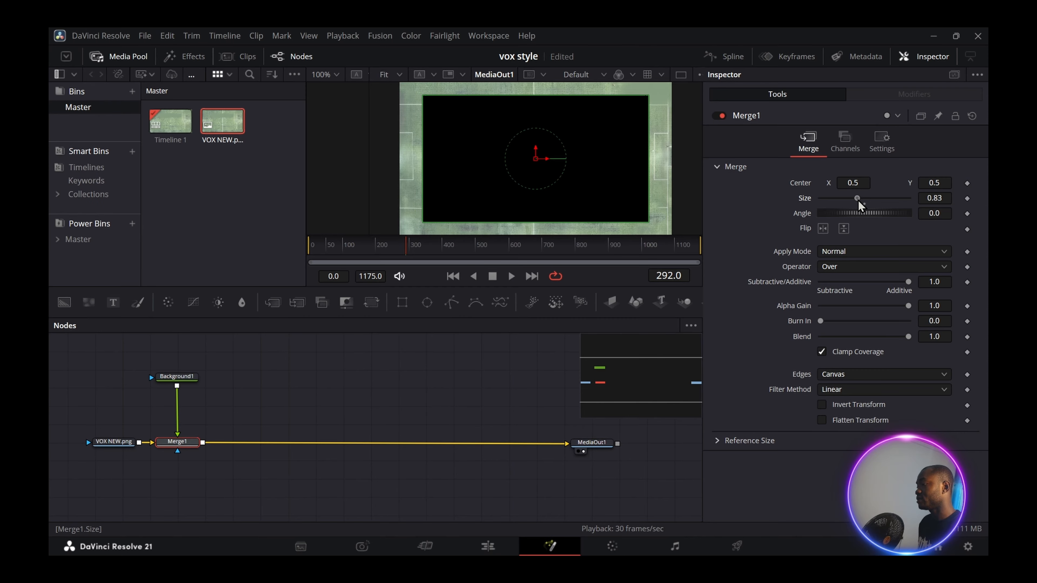
{"action": "left_click", "coordinate": [184, 379]}
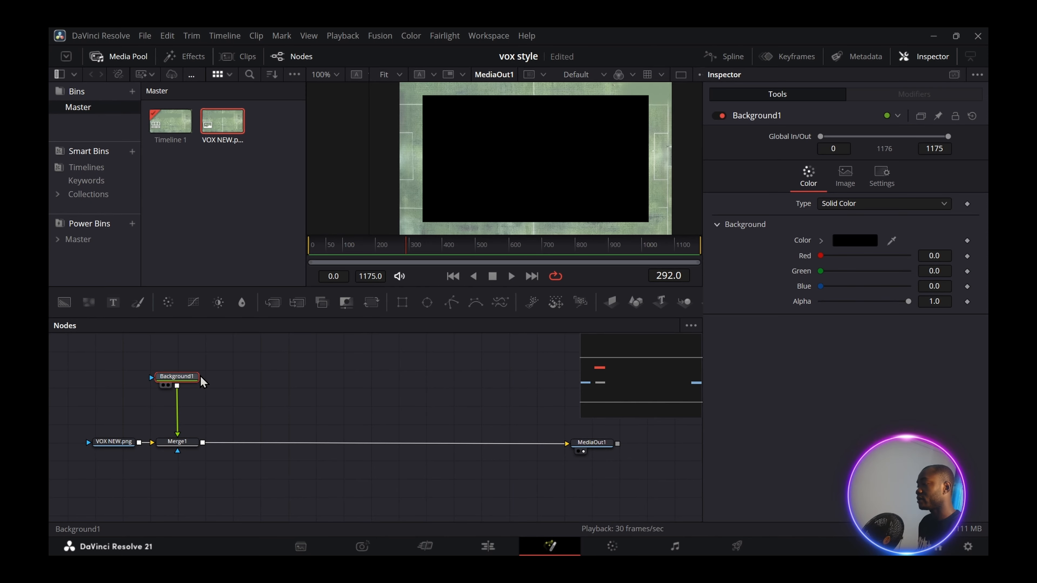
{"action": "left_click", "coordinate": [855, 241]}
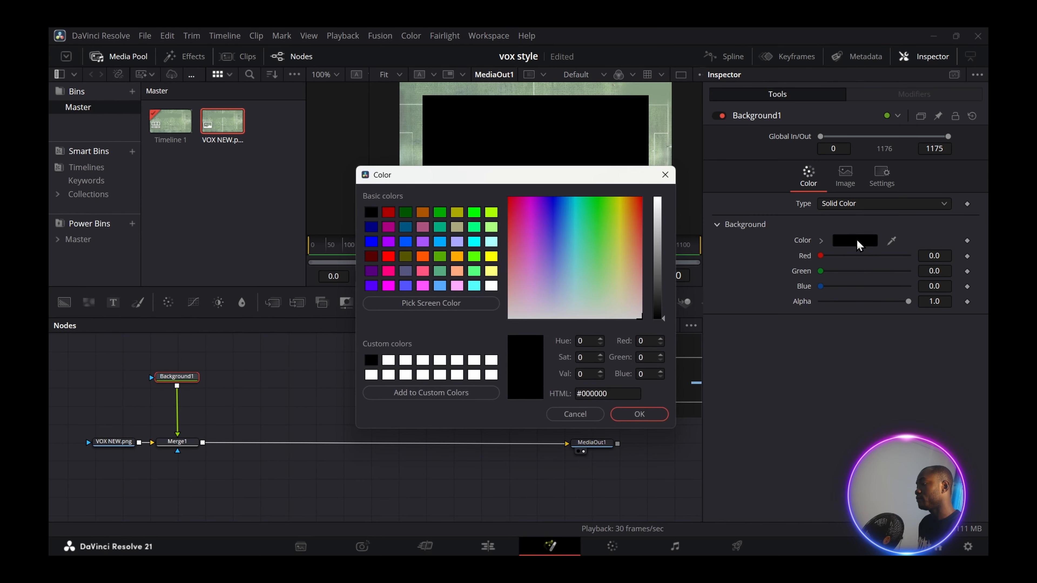
{"action": "left_click", "coordinate": [492, 286]}
{"action": "left_click", "coordinate": [639, 414]}
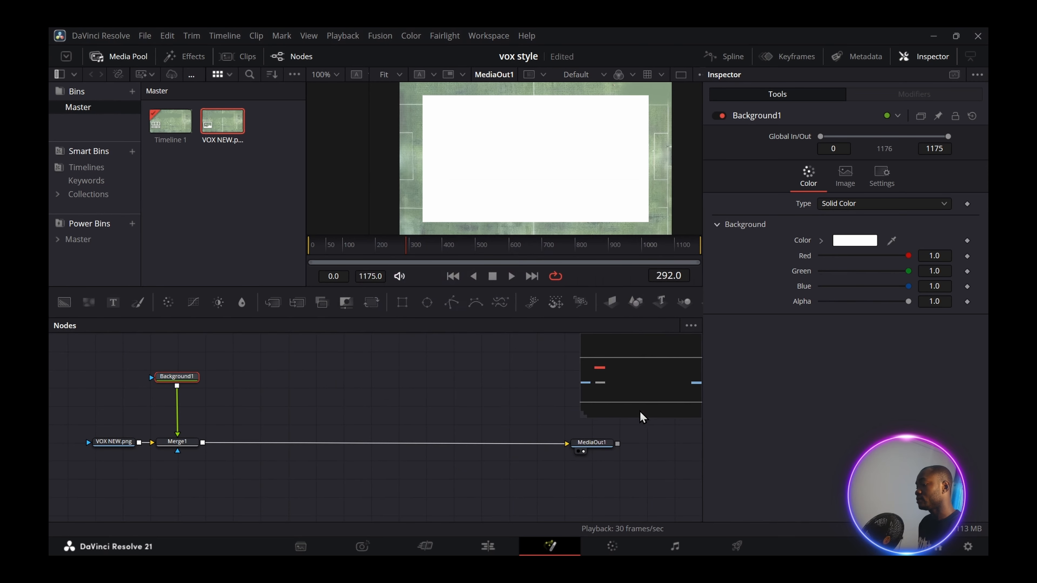
{"action": "left_click", "coordinate": [184, 443]}
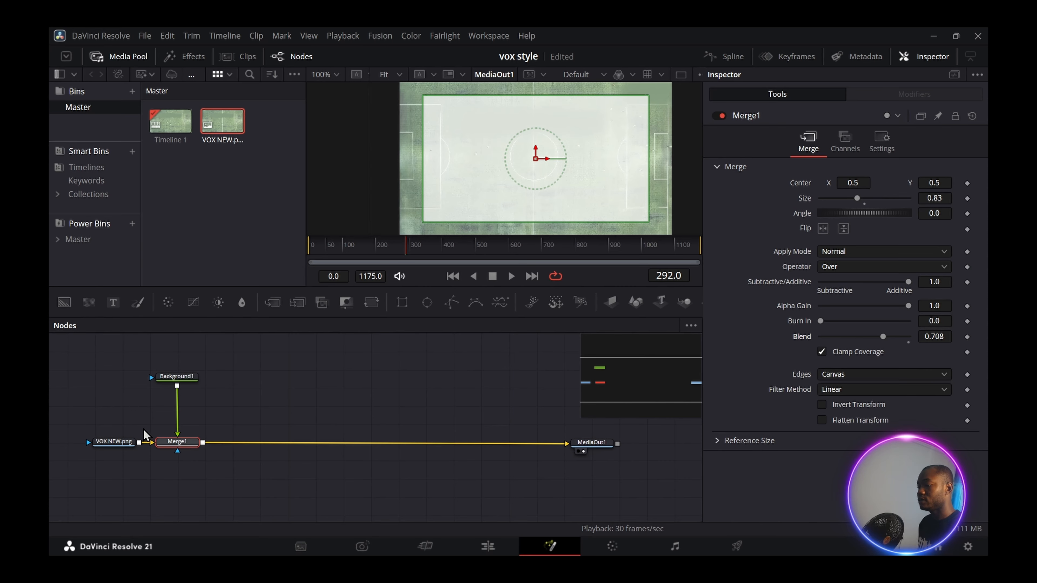
{"action": "left_click_drag", "start_coordinate": [115, 443], "coordinate": [76, 448]}
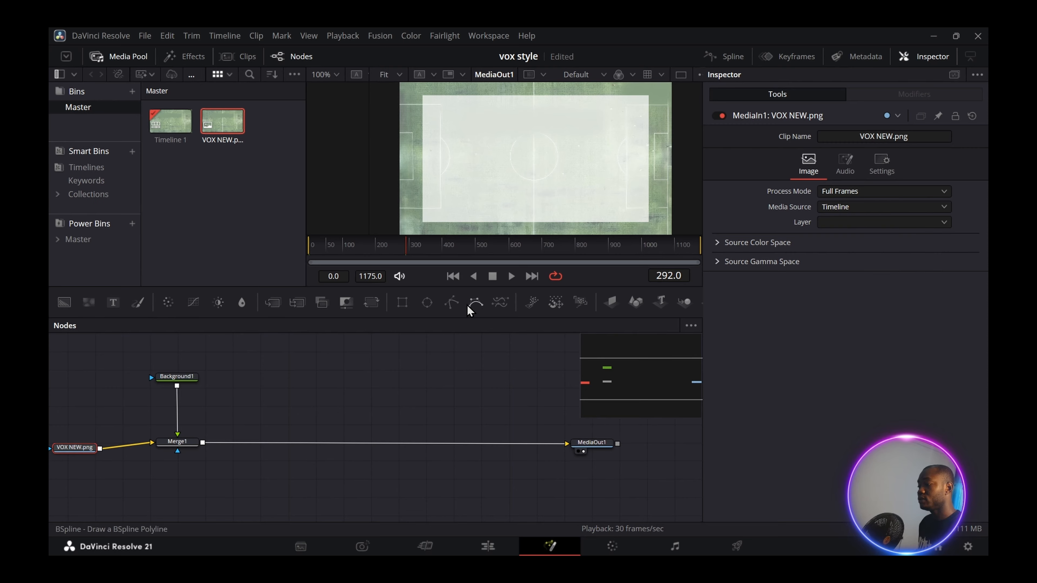
- Mask Background1 with a Rectangle1 at centre X 0.49, widened to about 0.819
{"action": "left_click_drag", "start_coordinate": [402, 302], "coordinate": [113, 380]}
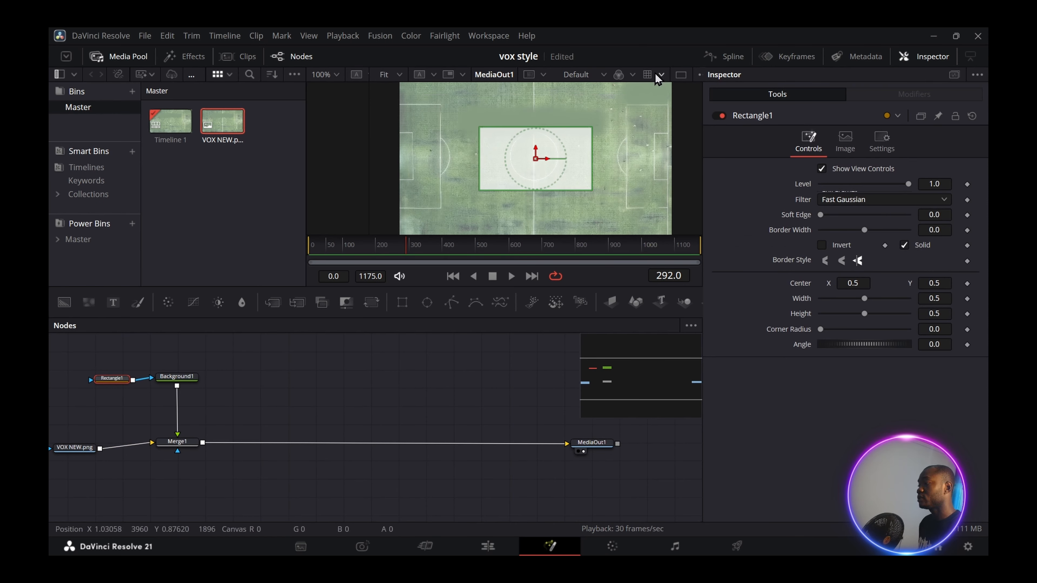
{"action": "left_click_drag", "start_coordinate": [841, 281], "coordinate": [864, 315]}
{"action": "left_click_drag", "start_coordinate": [864, 316], "coordinate": [862, 315]}
{"action": "left_click_drag", "start_coordinate": [76, 351], "coordinate": [212, 456]}
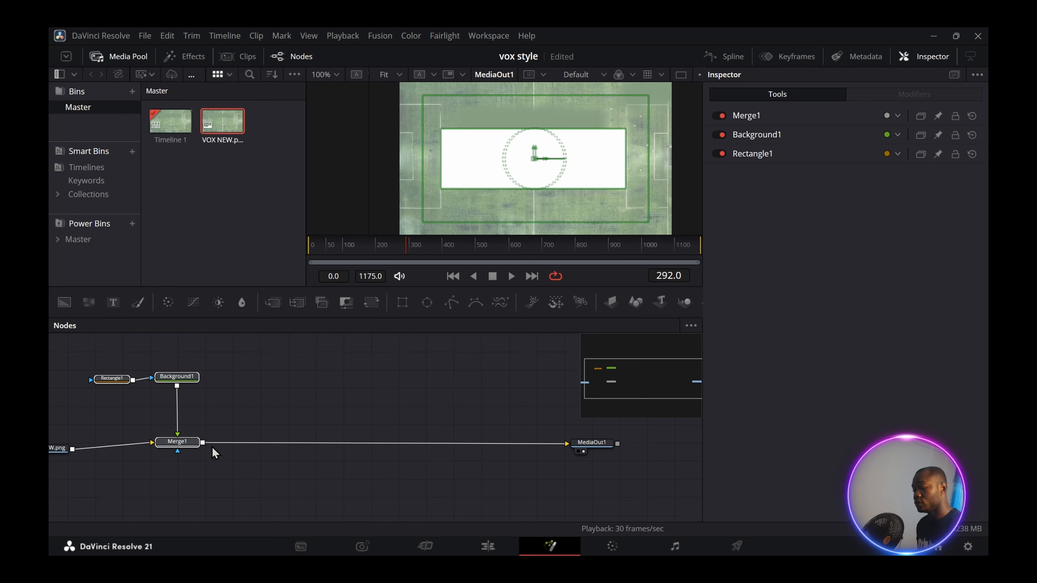
- Paste three copies of the Rectangle, Background and Merge bar nodes
{"action": "left_click", "coordinate": [246, 376]}
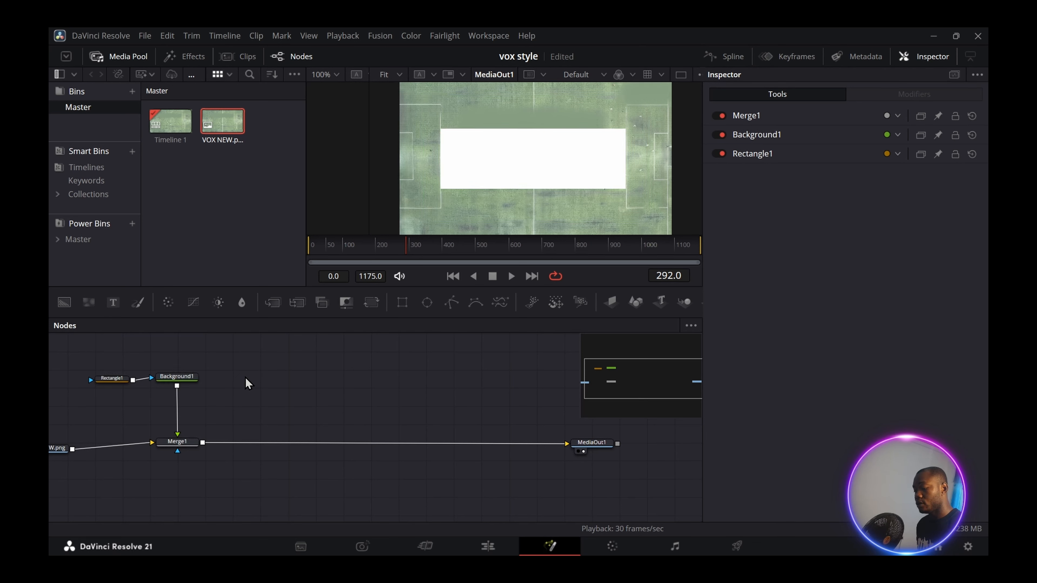
{"action": "key", "text": "ctrl+v"}
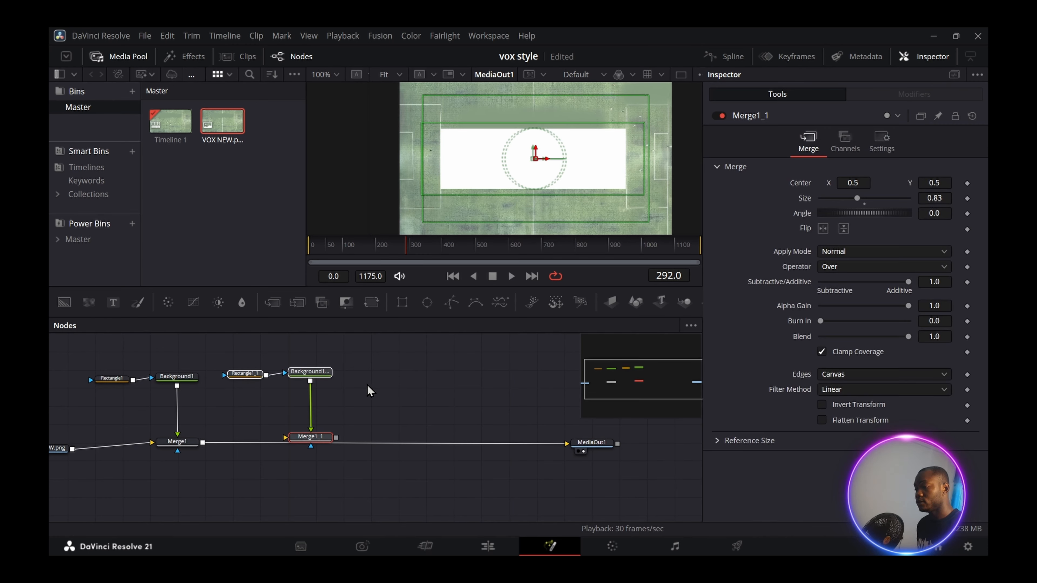
{"action": "key", "text": "ctrl+v"}
{"action": "left_click", "coordinate": [302, 438]}
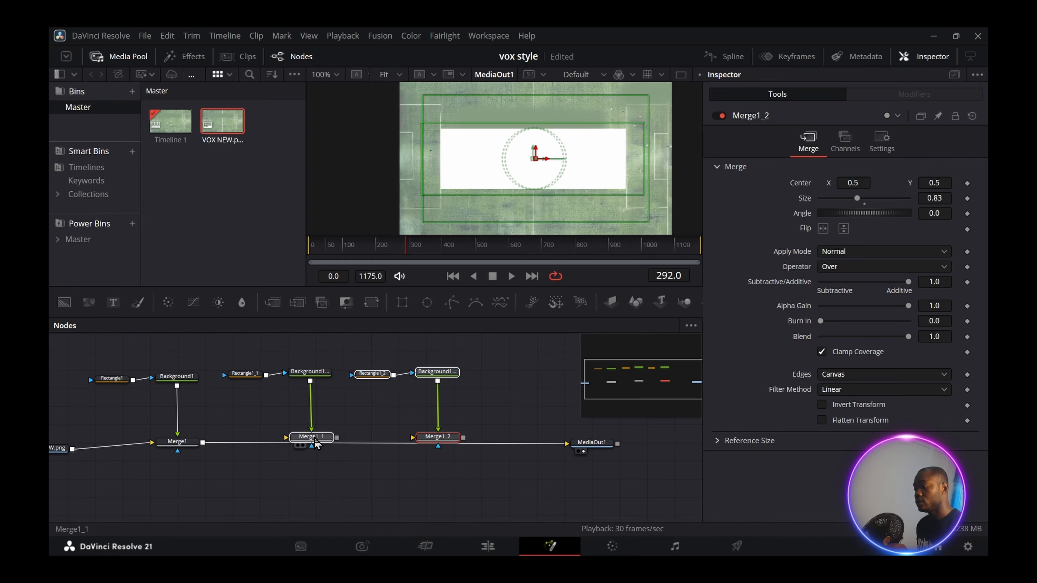
{"action": "left_click", "coordinate": [504, 376]}
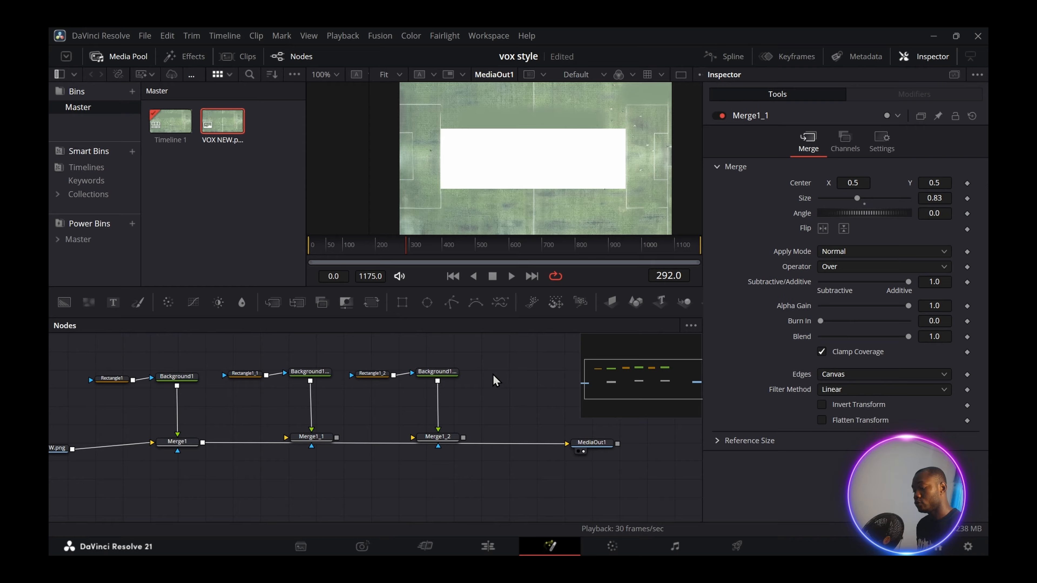
{"action": "key", "text": "ctrl+v"}
- Chain the copied bar nodes in before MediaOut1 and disable the new Merge nodes
{"action": "left_click_drag", "start_coordinate": [314, 451], "coordinate": [245, 453]}
{"action": "left_click_drag", "start_coordinate": [336, 383], "coordinate": [244, 451]}
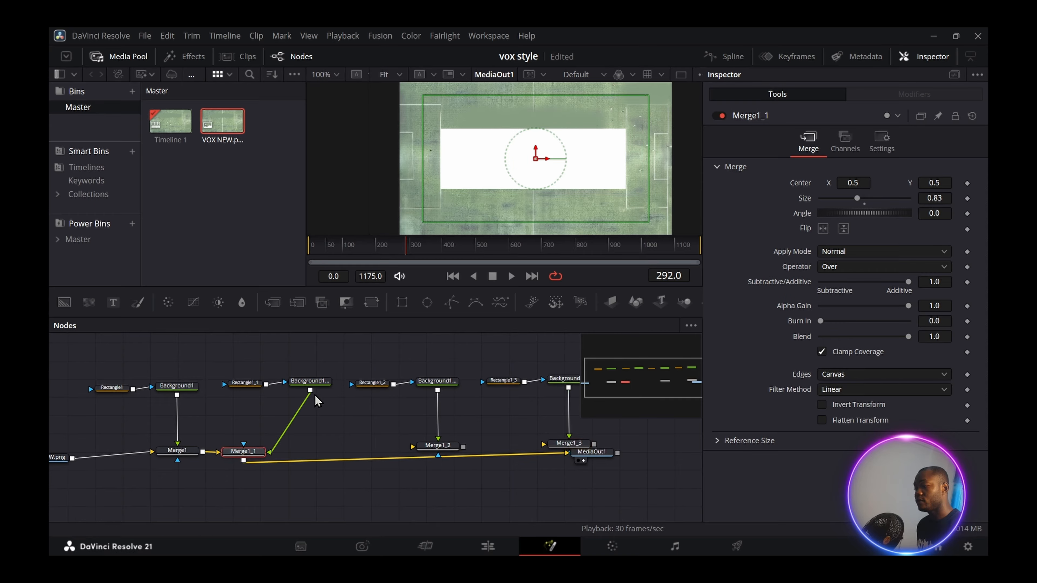
{"action": "left_click_drag", "start_coordinate": [315, 383], "coordinate": [308, 381]}
{"action": "left_click_drag", "start_coordinate": [438, 446], "coordinate": [419, 456]}
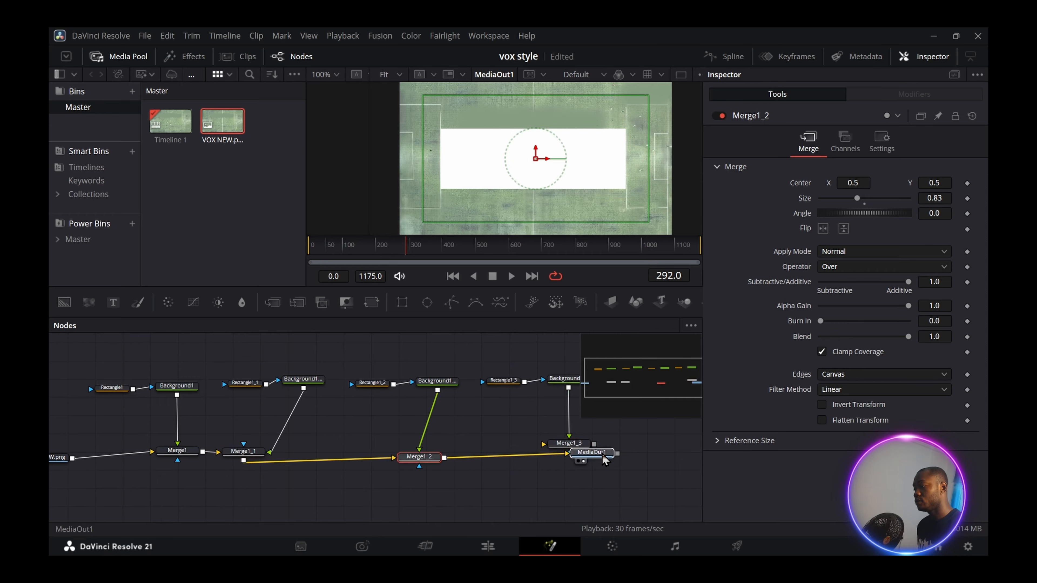
{"action": "left_click_drag", "start_coordinate": [606, 453], "coordinate": [701, 450]}
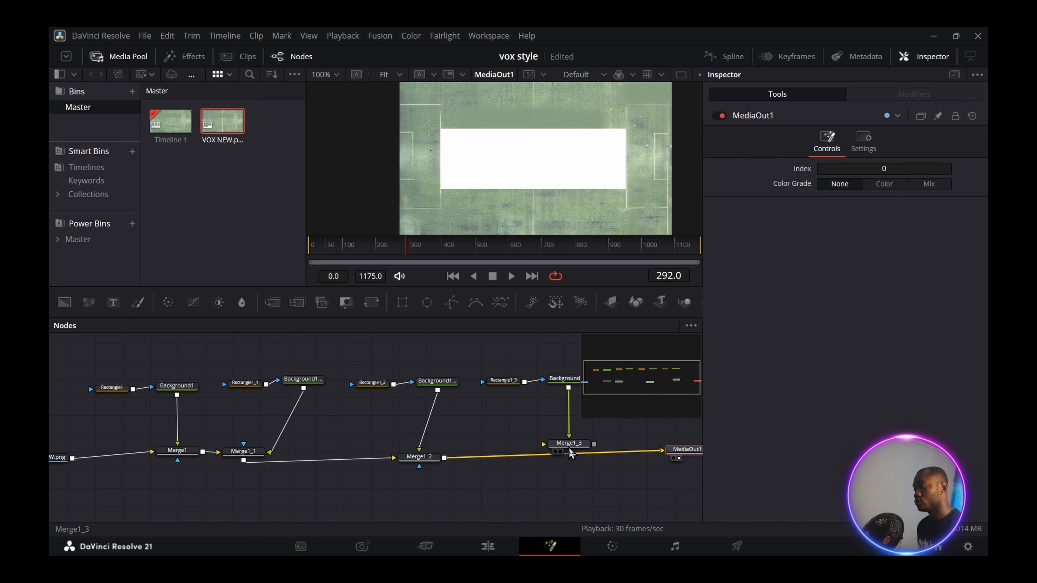
{"action": "left_click", "coordinate": [569, 445]}
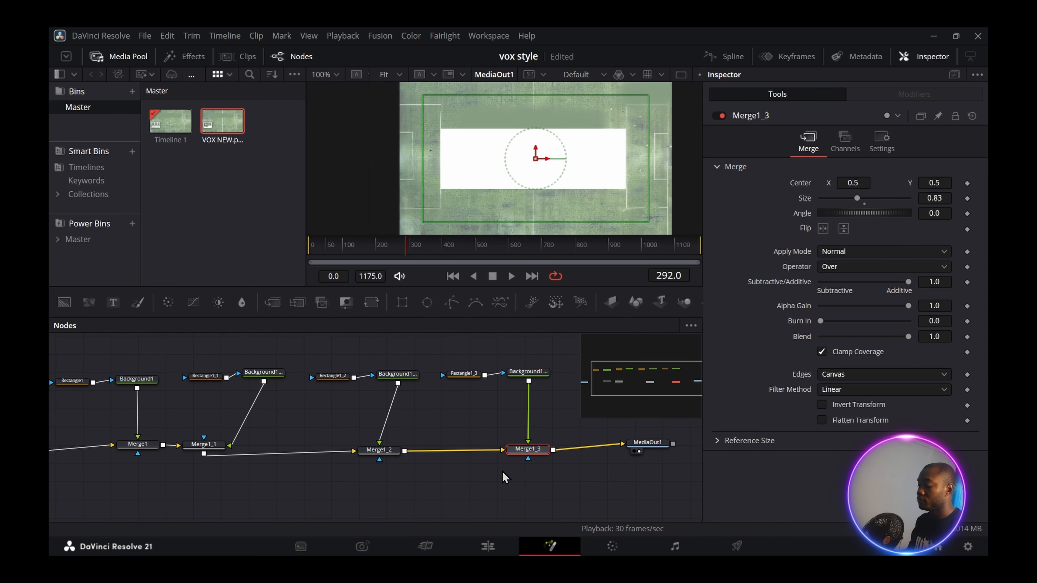
{"action": "key", "text": "ctrl+p"}
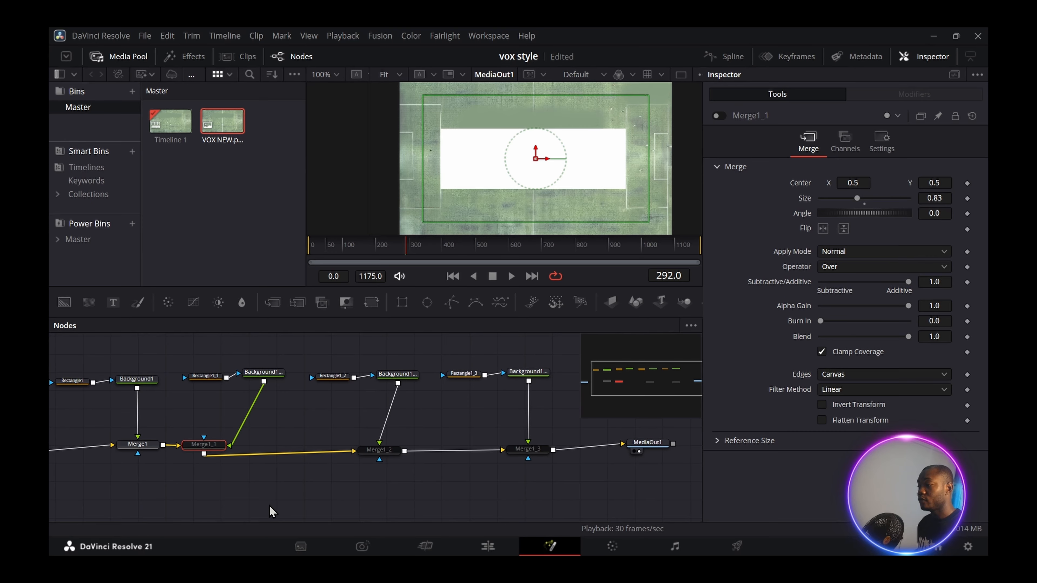
- Tidy the first bar's nodes and set Merge1 Blend to 0.632
{"action": "left_click", "coordinate": [272, 512]}
{"action": "left_click_drag", "start_coordinate": [346, 493], "coordinate": [545, 481]}
{"action": "left_click_drag", "start_coordinate": [219, 453], "coordinate": [96, 452]}
{"action": "left_click_drag", "start_coordinate": [229, 362], "coordinate": [294, 444]}
{"action": "left_click", "coordinate": [347, 404]}
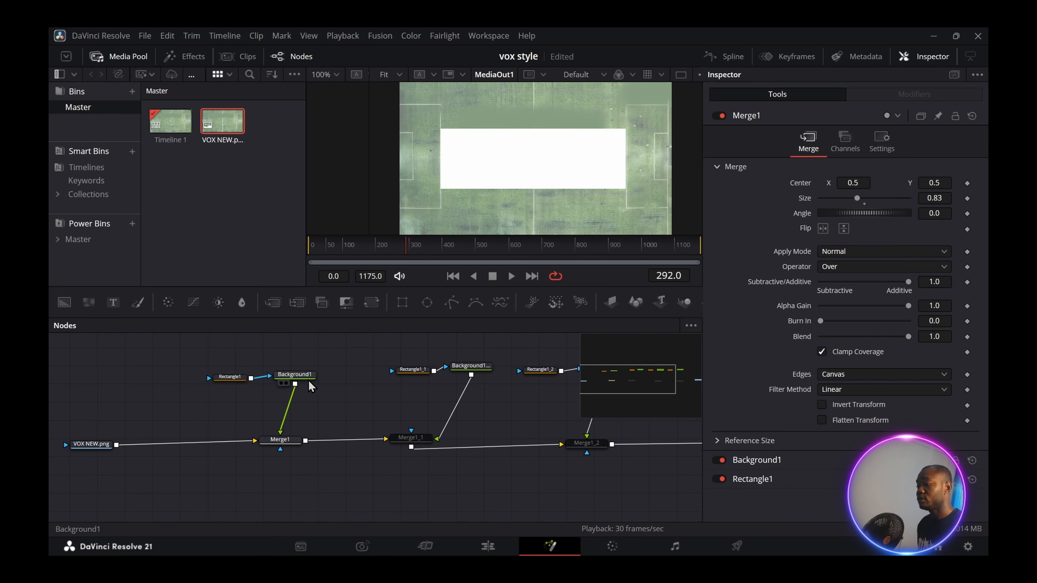
{"action": "left_click_drag", "start_coordinate": [308, 379], "coordinate": [232, 379]}
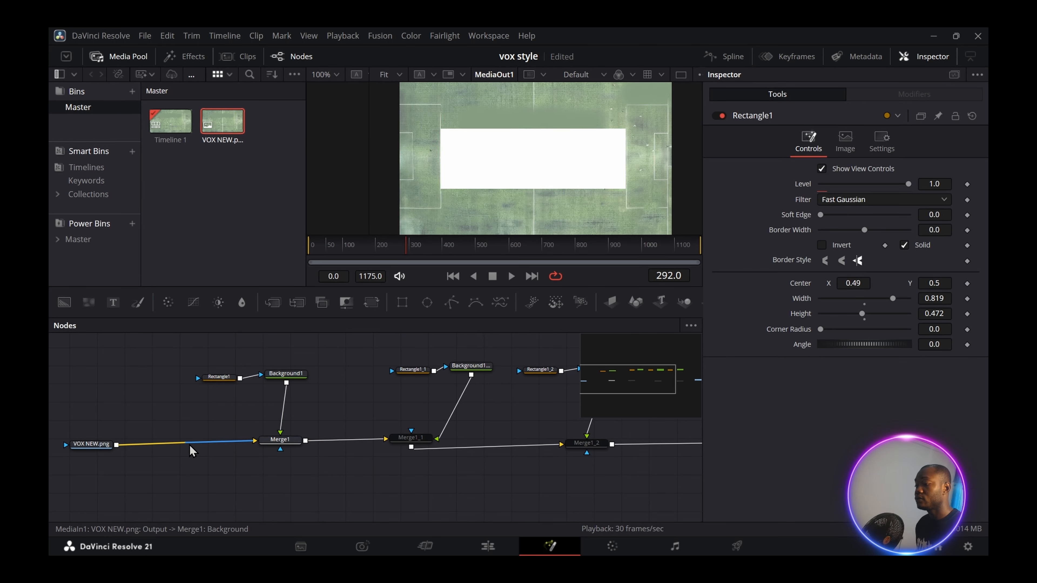
{"action": "left_click", "coordinate": [280, 440]}
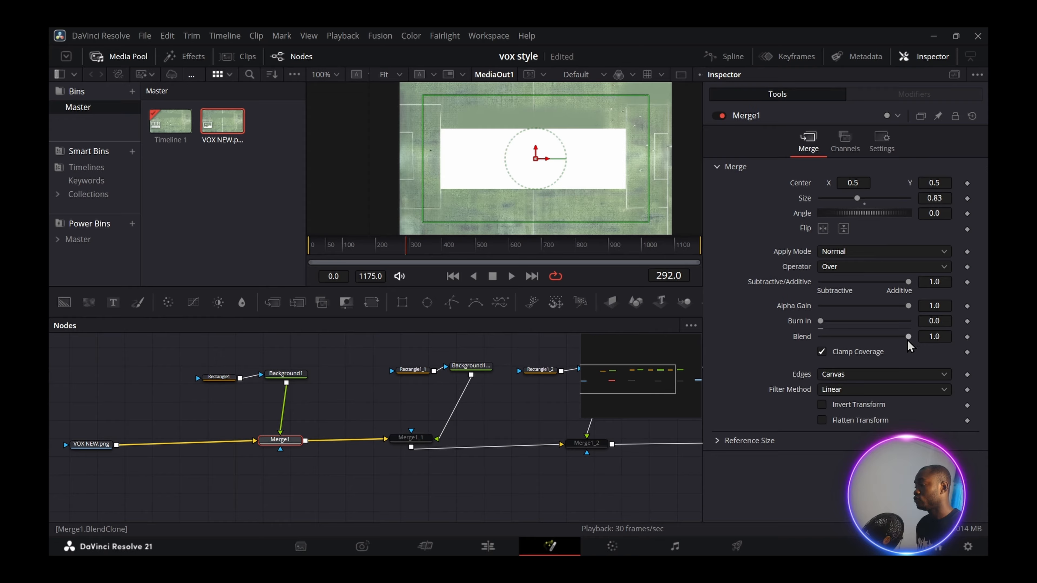
{"action": "left_click_drag", "start_coordinate": [907, 343], "coordinate": [882, 352]}
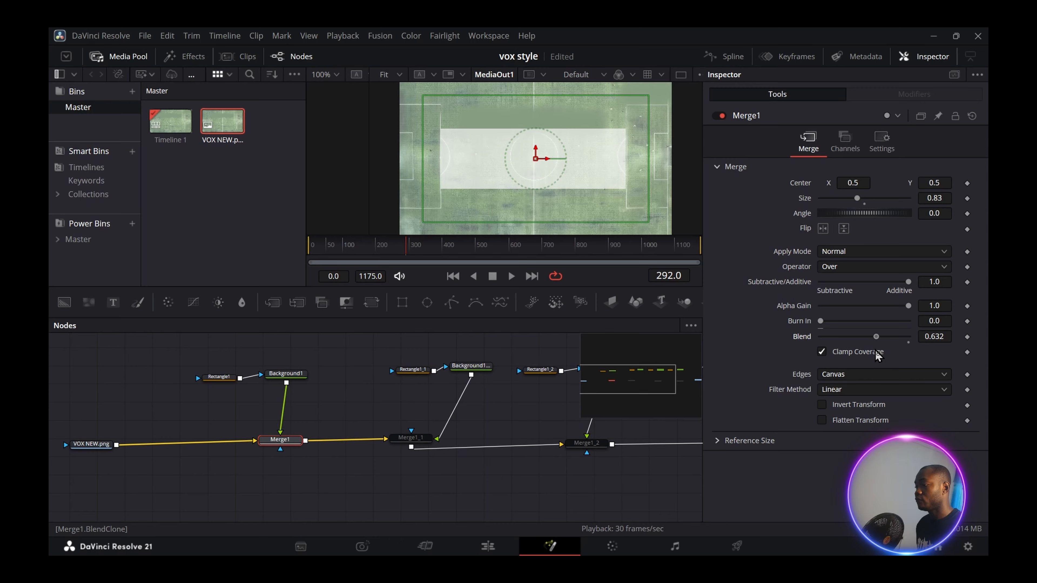
- Keyframe Rectangle1's Center X off to the left near the clip's start
{"action": "left_click", "coordinate": [217, 377]}
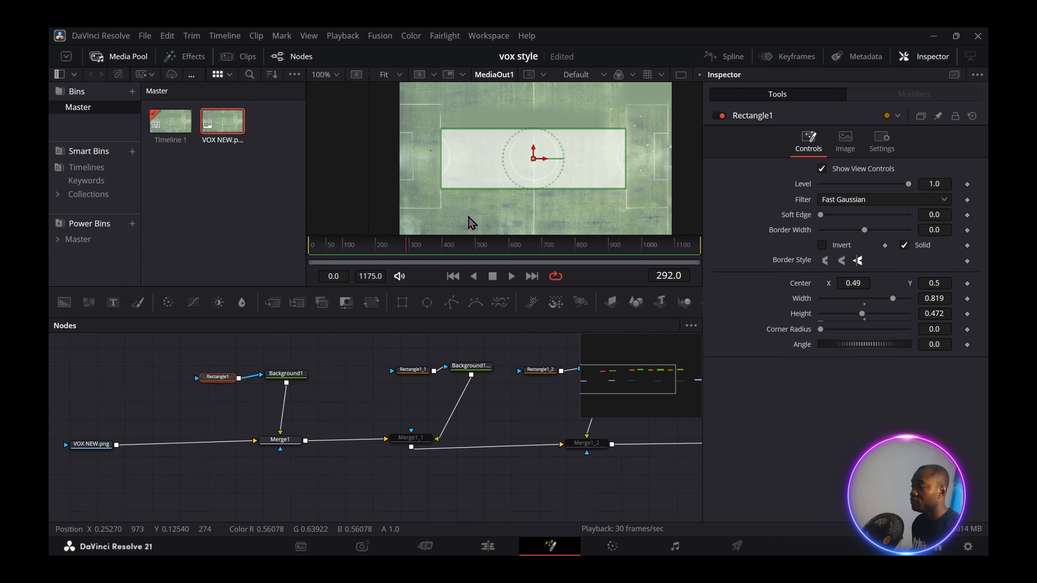
{"action": "left_click", "coordinate": [359, 249]}
{"action": "left_click_drag", "start_coordinate": [359, 251], "coordinate": [310, 257]}
{"action": "mouse_move", "coordinate": [853, 283]}
{"action": "left_mouse_down"}
{"action": "mouse_move", "coordinate": [780, 283]}
{"action": "mouse_move", "coordinate": [857, 285]}
{"action": "left_mouse_up"}
{"action": "left_click", "coordinate": [967, 283]}
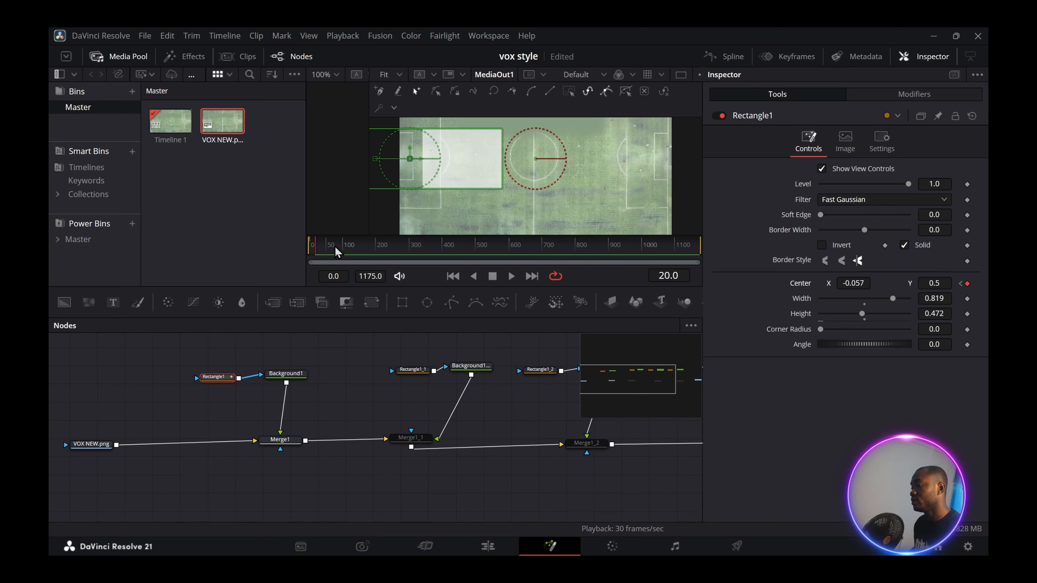
- Set Rectangle1 Center X to 0.425 at frame 47 and scrub to preview the slide-in
{"action": "left_click", "coordinate": [314, 245]}
{"action": "left_click_drag", "start_coordinate": [314, 246], "coordinate": [325, 246]}
{"action": "left_click_drag", "start_coordinate": [854, 284], "coordinate": [904, 284]}
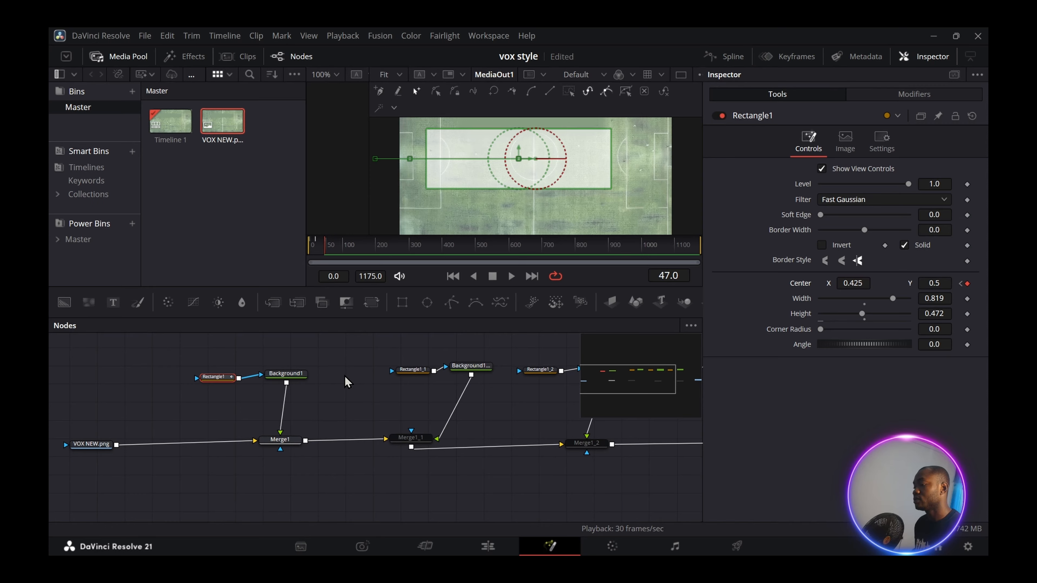
{"action": "left_click_drag", "start_coordinate": [172, 360], "coordinate": [240, 438]}
{"action": "mouse_move", "coordinate": [324, 256]}
{"action": "left_mouse_down"}
{"action": "mouse_move", "coordinate": [352, 265]}
{"action": "mouse_move", "coordinate": [319, 265]}
{"action": "mouse_move", "coordinate": [334, 270]}
{"action": "left_mouse_up"}
{"action": "left_click", "coordinate": [330, 420]}
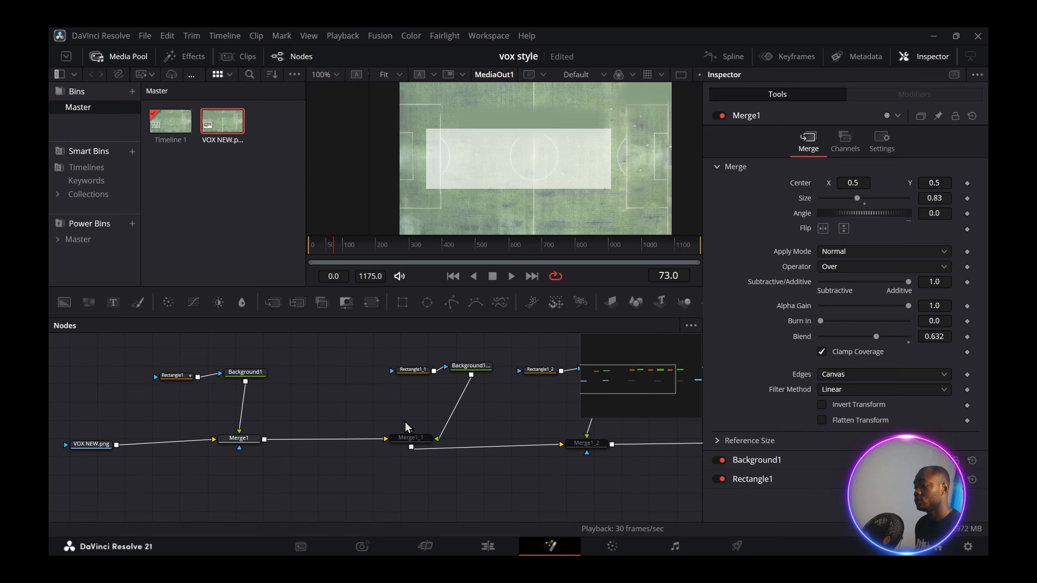
- Make the second bar's Background1_1 pale yellow
{"action": "left_click", "coordinate": [422, 443]}
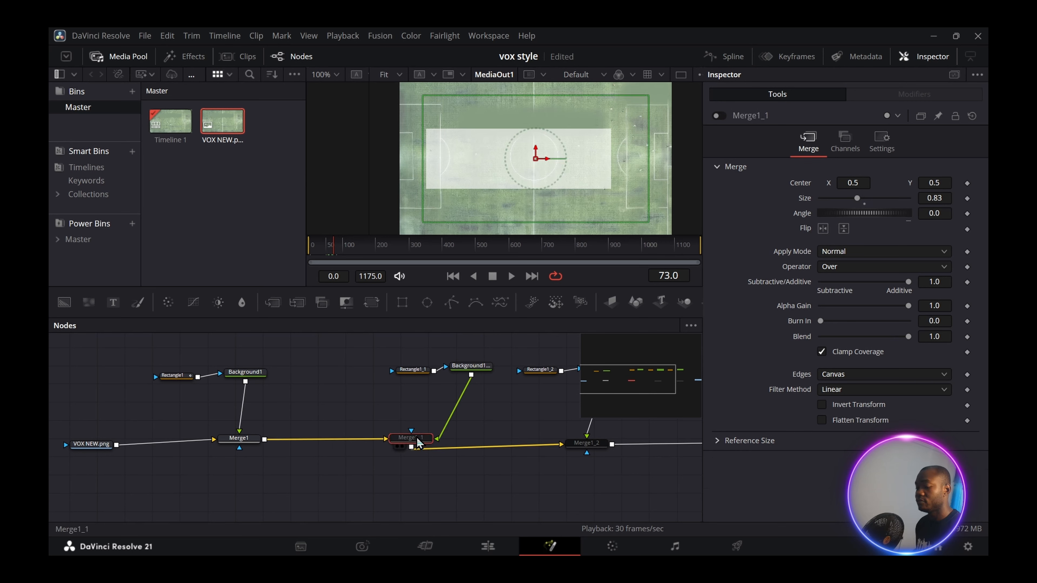
{"action": "left_click", "coordinate": [480, 369]}
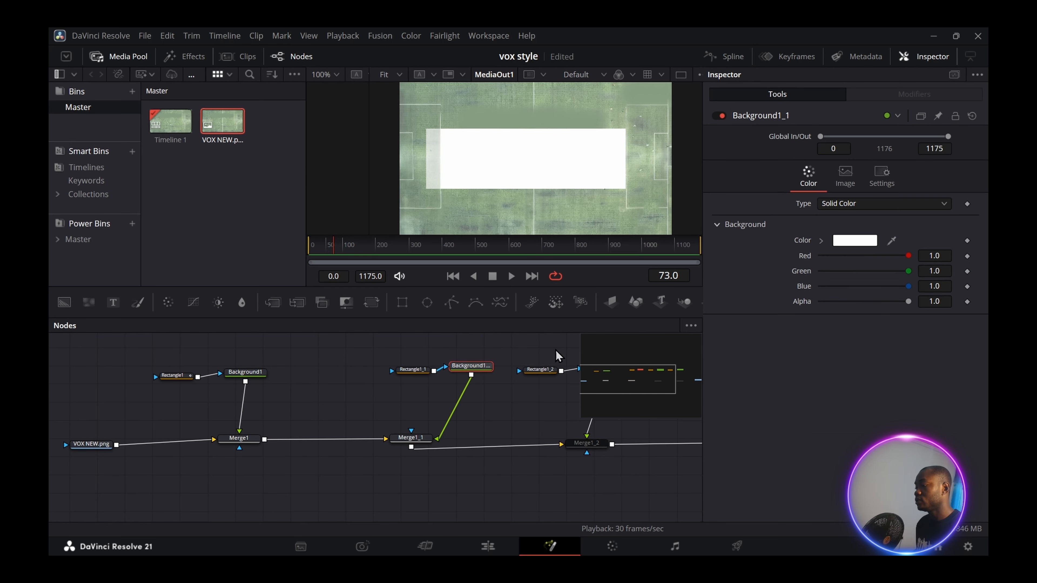
{"action": "left_click", "coordinate": [862, 240]}
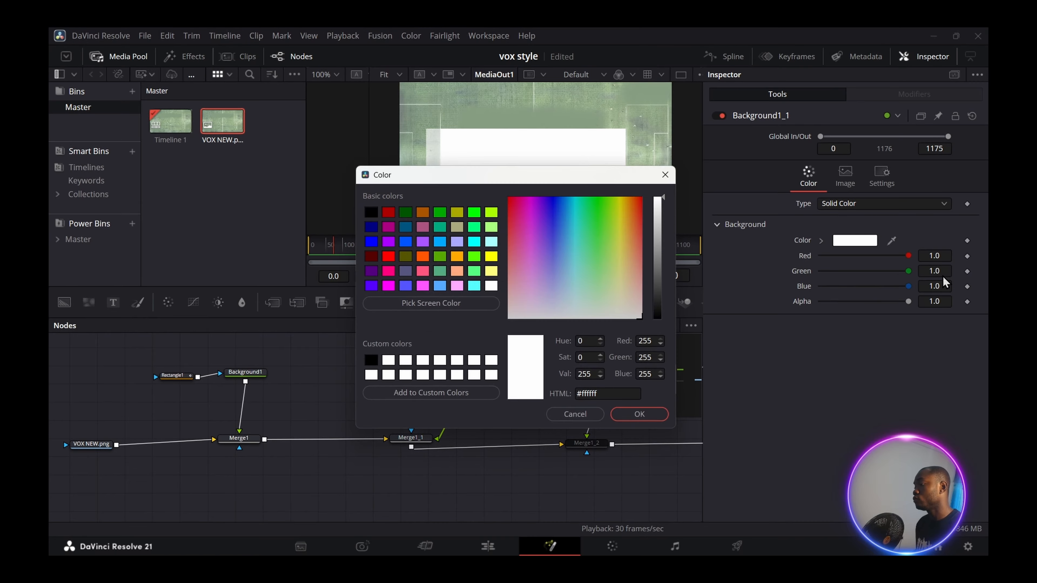
{"action": "left_click", "coordinate": [491, 272]}
{"action": "left_click", "coordinate": [639, 414]}
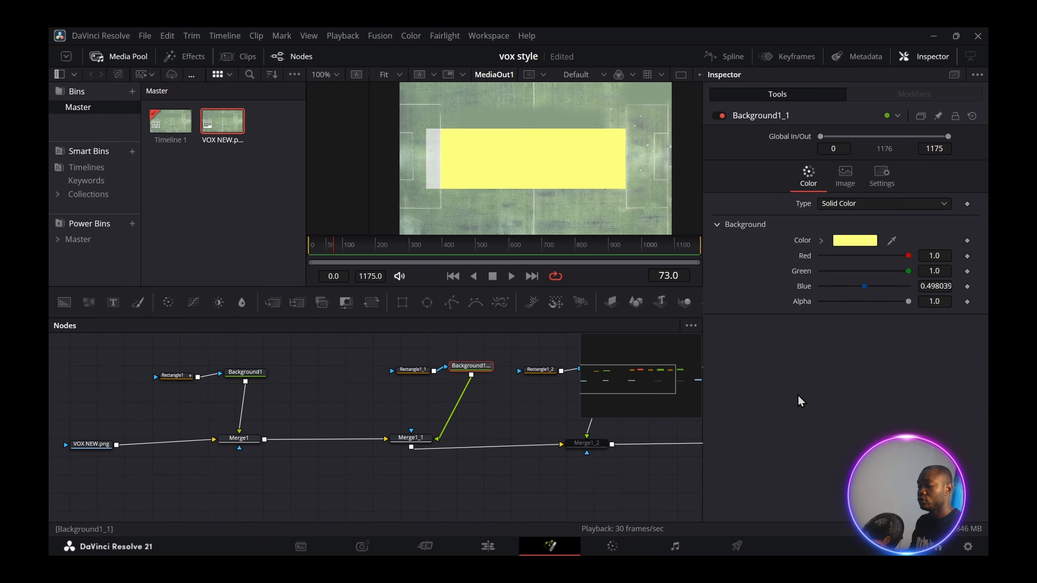
- Rename Background1_1 to 'yellow'
{"action": "key", "text": "F2"}
{"action": "key", "text": "BackSpace"}
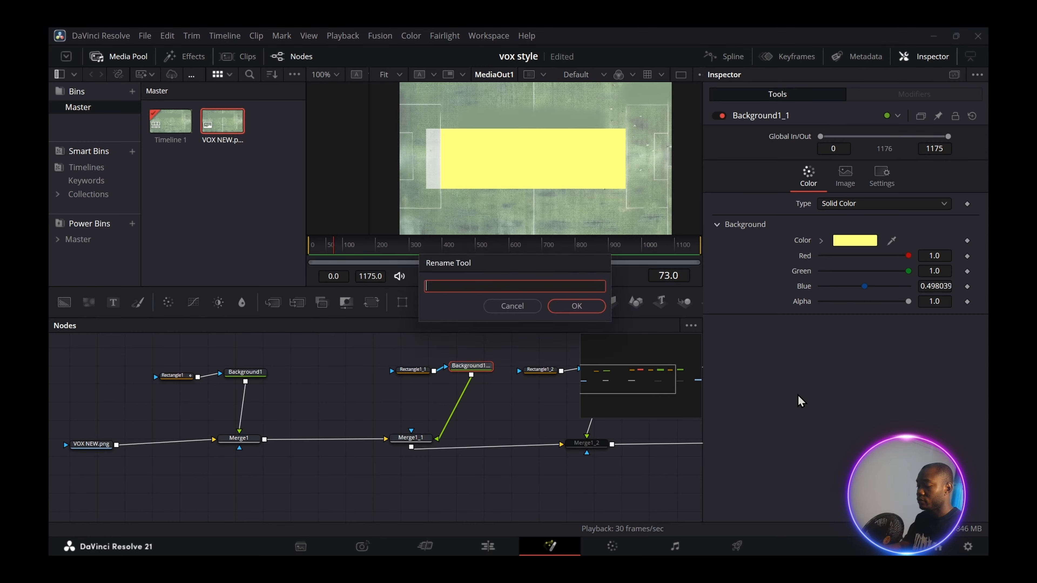
{"action": "type", "text": "yellow"}
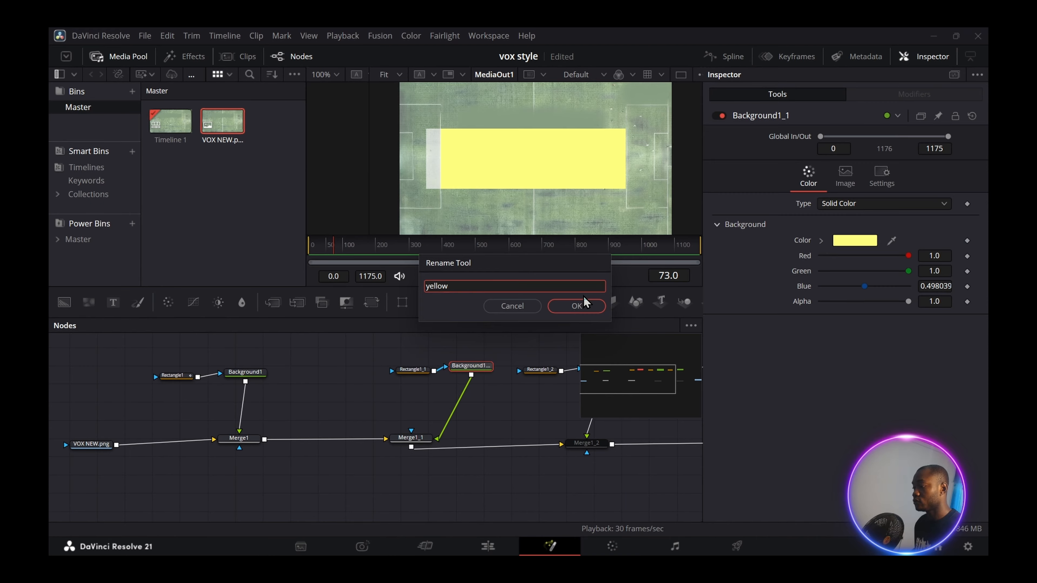
{"action": "left_click", "coordinate": [576, 305]}
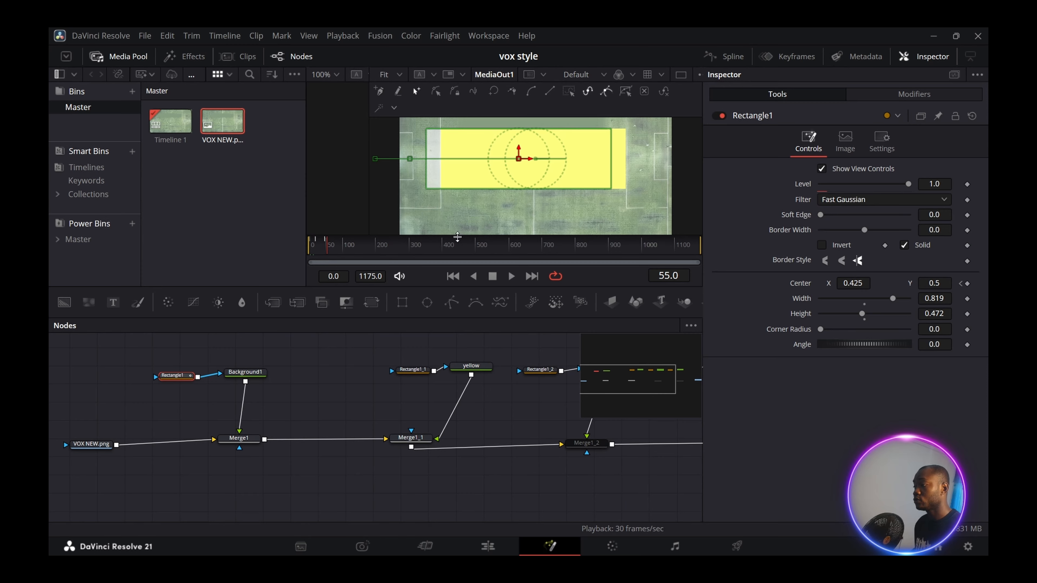
- Keyframe Rectangle1_1's Center X at -0.432, then slide it to 0.136 later
{"action": "left_click", "coordinate": [422, 372]}
{"action": "left_click_drag", "start_coordinate": [351, 347], "coordinate": [387, 478]}
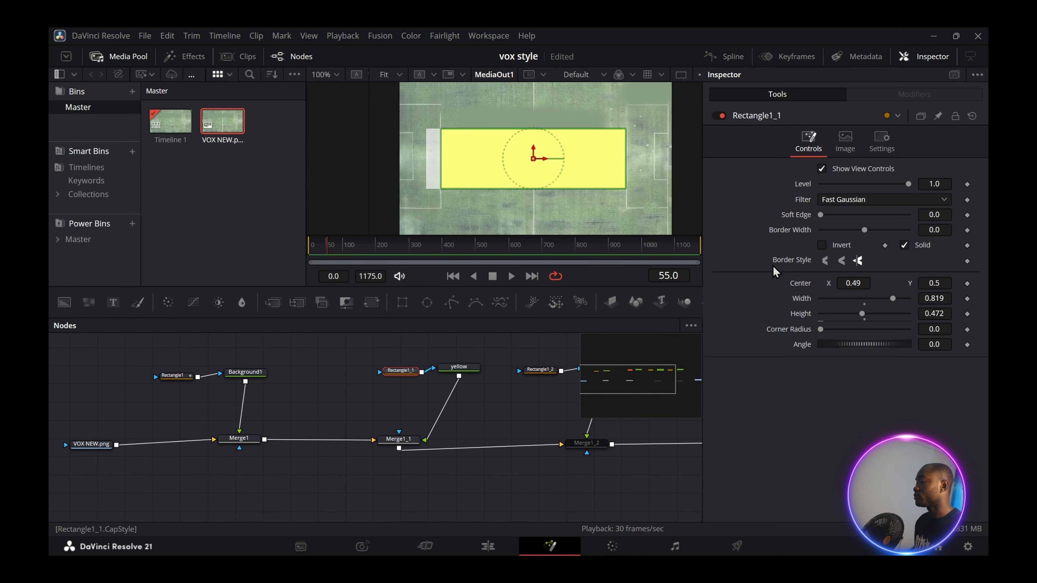
{"action": "left_click_drag", "start_coordinate": [853, 282], "coordinate": [783, 283]}
{"action": "left_click", "coordinate": [967, 284]}
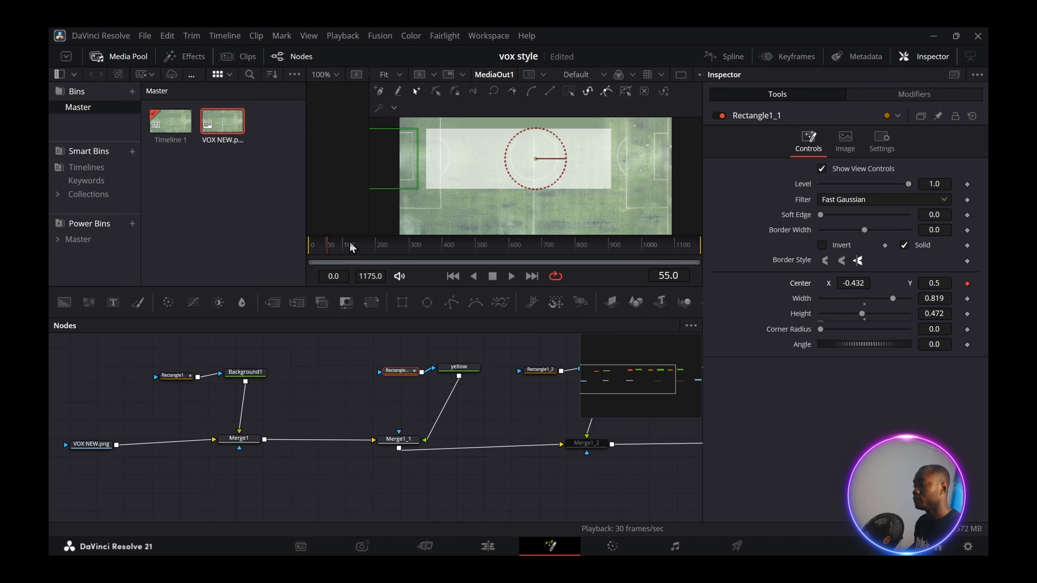
{"action": "left_click_drag", "start_coordinate": [852, 284], "coordinate": [880, 283]}
- Play back the yellow bar's slide-in and shift its three nodes left
{"action": "left_click", "coordinate": [513, 393]}
{"action": "left_click_drag", "start_coordinate": [336, 257], "coordinate": [290, 261]}
{"action": "key", "text": "space"}
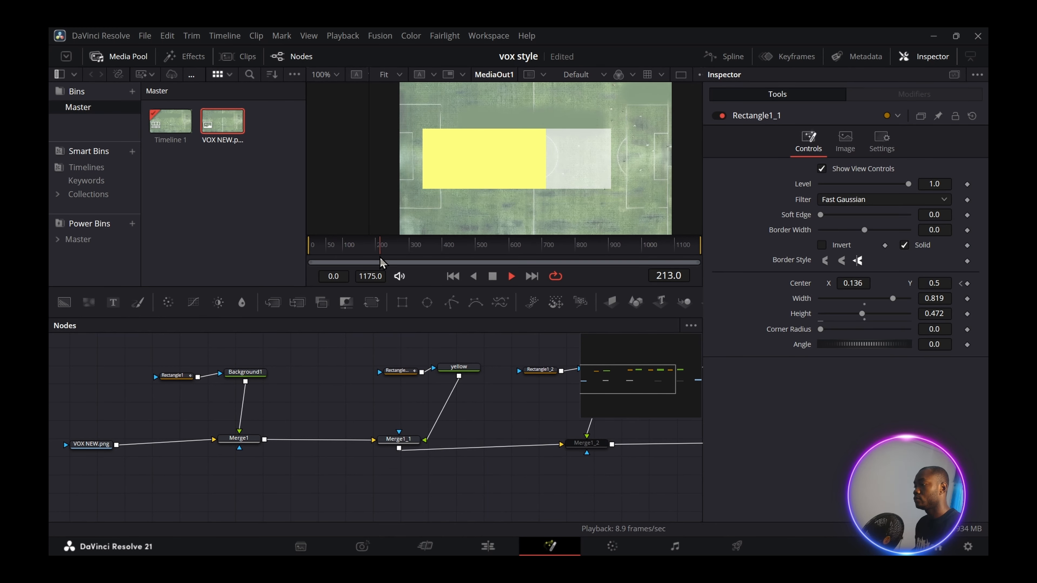
{"action": "key", "text": "space"}
{"action": "left_click_drag", "start_coordinate": [340, 336], "coordinate": [506, 472]}
{"action": "left_click_drag", "start_coordinate": [407, 449], "coordinate": [349, 457]}
{"action": "left_click", "coordinate": [453, 390]}
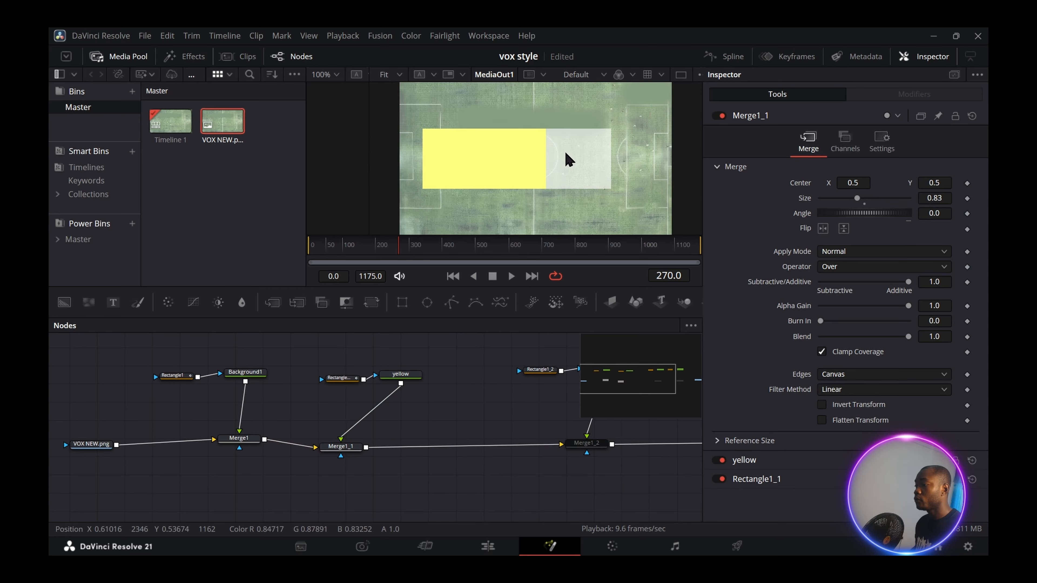
{"action": "left_click", "coordinate": [340, 378]}
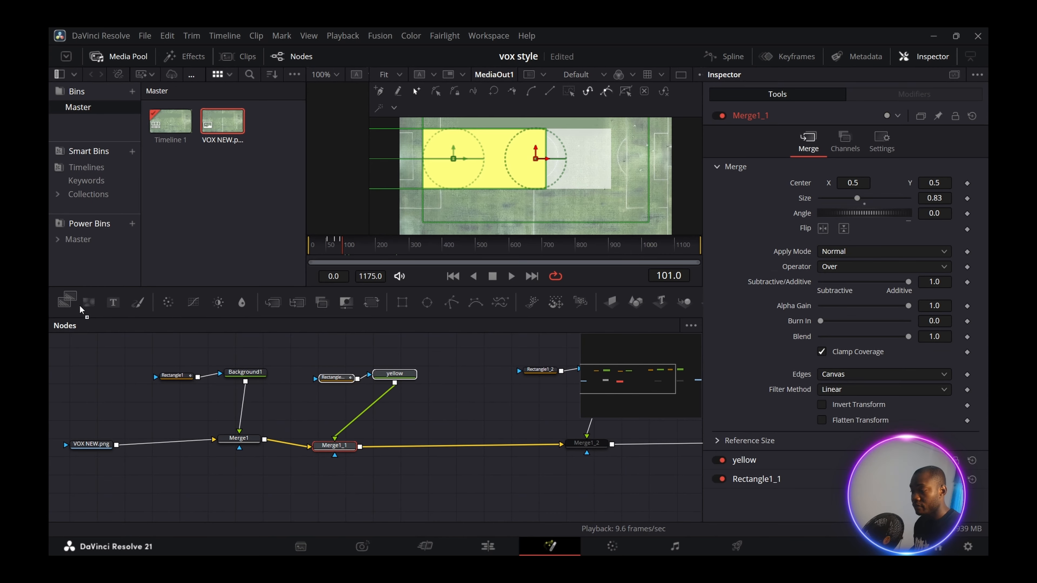
- Merge a new Background2 after Merge1_1 at size 0.89 and eyedrop the pale yellow into it
{"action": "left_click_drag", "start_coordinate": [70, 304], "coordinate": [391, 446]}
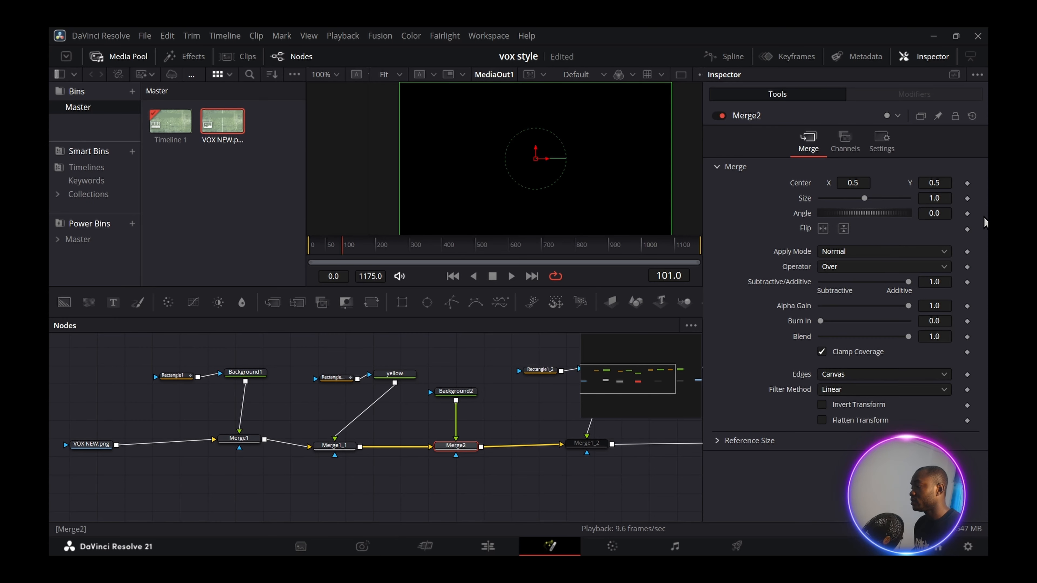
{"action": "left_click_drag", "start_coordinate": [866, 200], "coordinate": [855, 200]}
{"action": "left_click", "coordinate": [456, 391]}
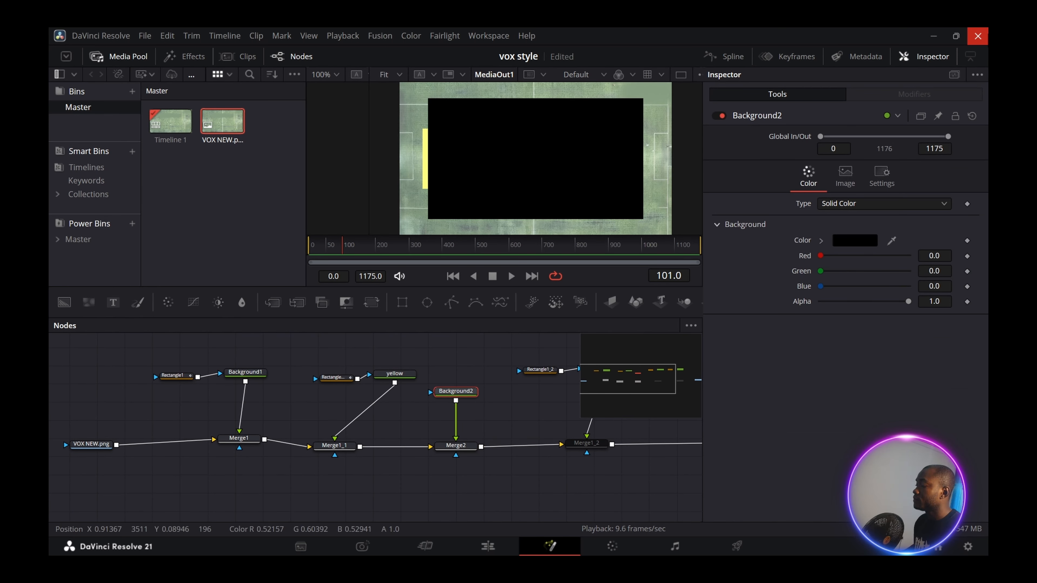
{"action": "left_click_drag", "start_coordinate": [893, 243], "coordinate": [428, 141]}
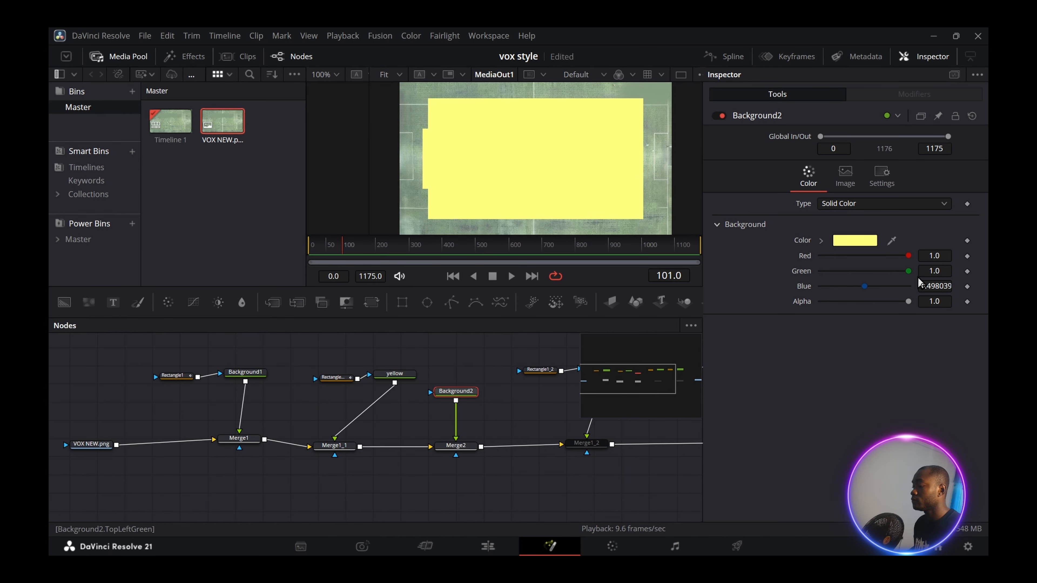
{"action": "left_click", "coordinate": [462, 393]}
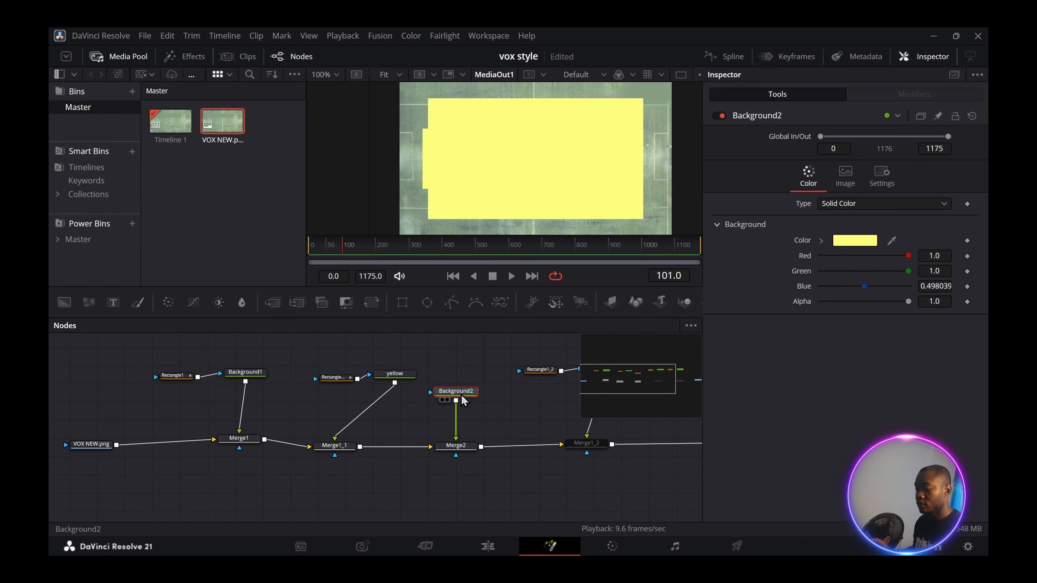
{"action": "key", "text": "F2"}
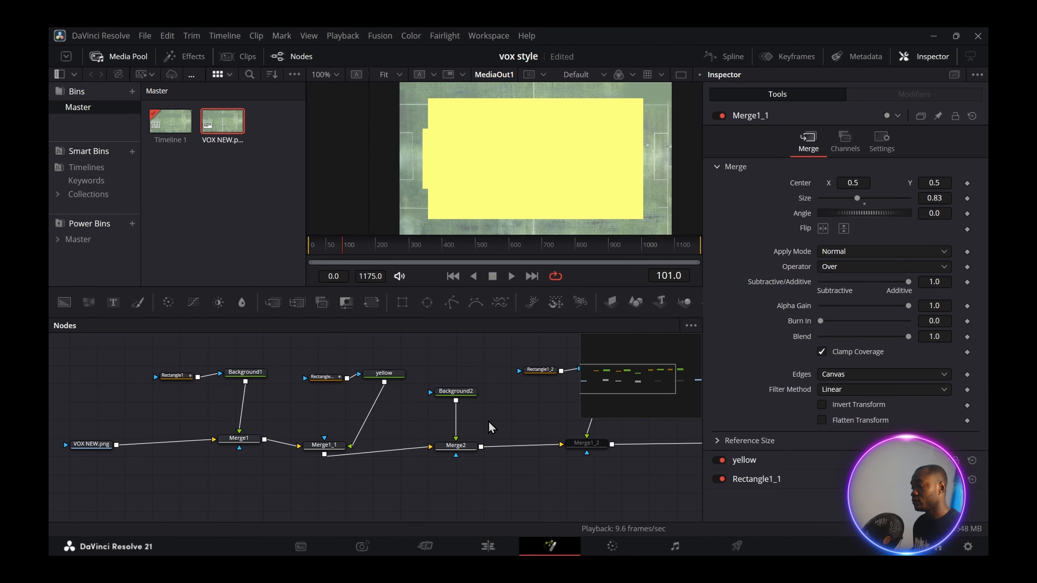
- Shrink Merge2 to 0.36 and mask Background2 with a thin Rectangle2 of width 0.014
{"action": "left_click", "coordinate": [468, 446]}
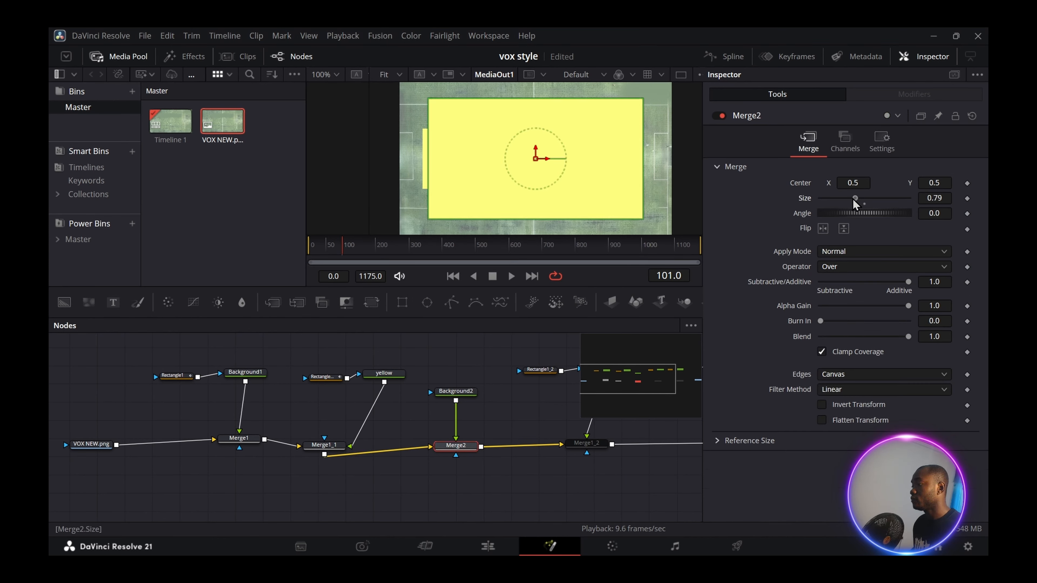
{"action": "left_click_drag", "start_coordinate": [855, 198], "coordinate": [836, 198]}
{"action": "left_click_drag", "start_coordinate": [535, 158], "coordinate": [531, 186]}
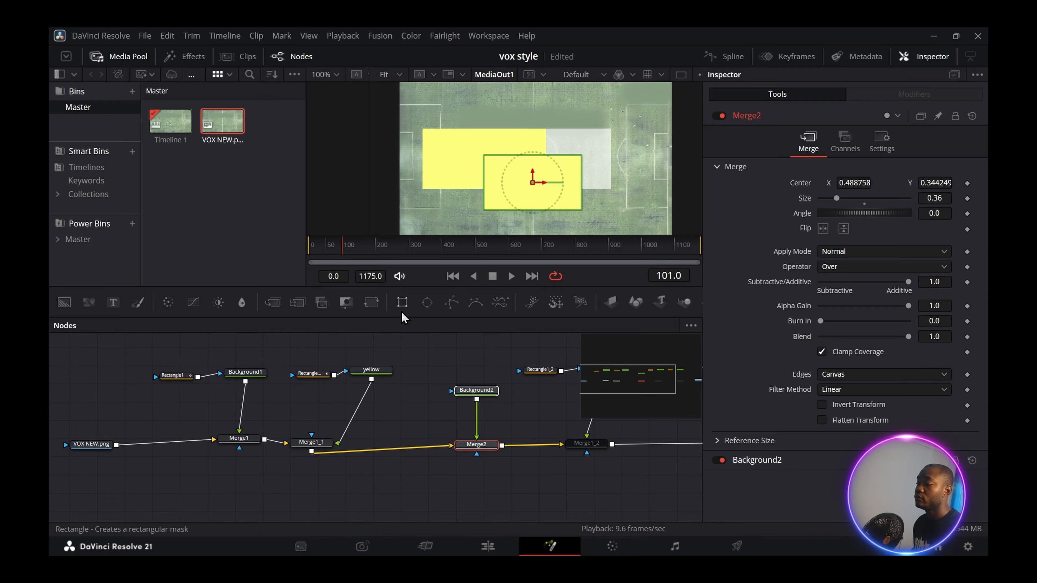
{"action": "left_click_drag", "start_coordinate": [404, 302], "coordinate": [429, 394]}
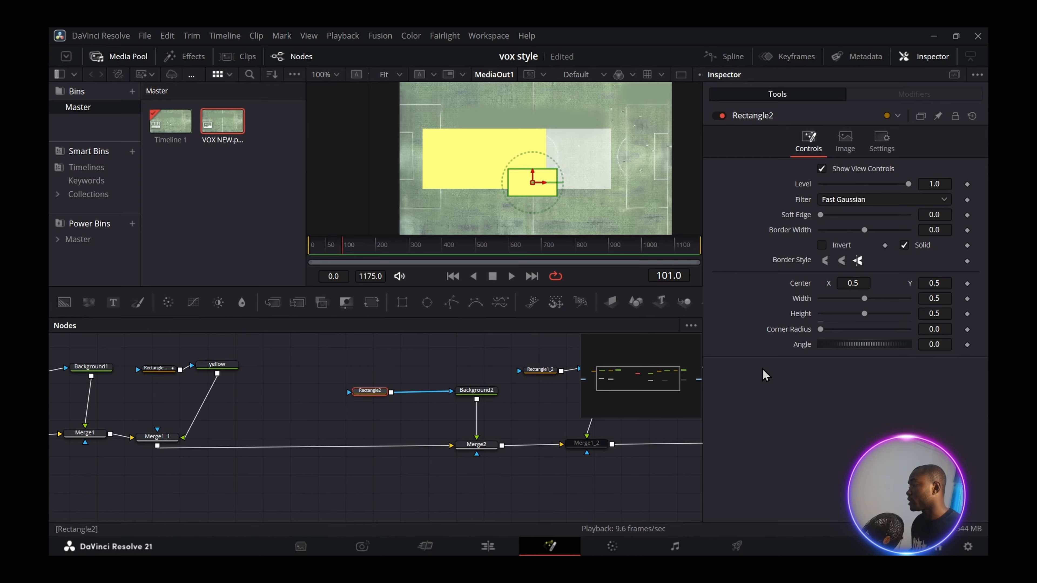
{"action": "left_click_drag", "start_coordinate": [864, 298], "coordinate": [821, 318]}
{"action": "left_click_drag", "start_coordinate": [335, 365], "coordinate": [511, 488]}
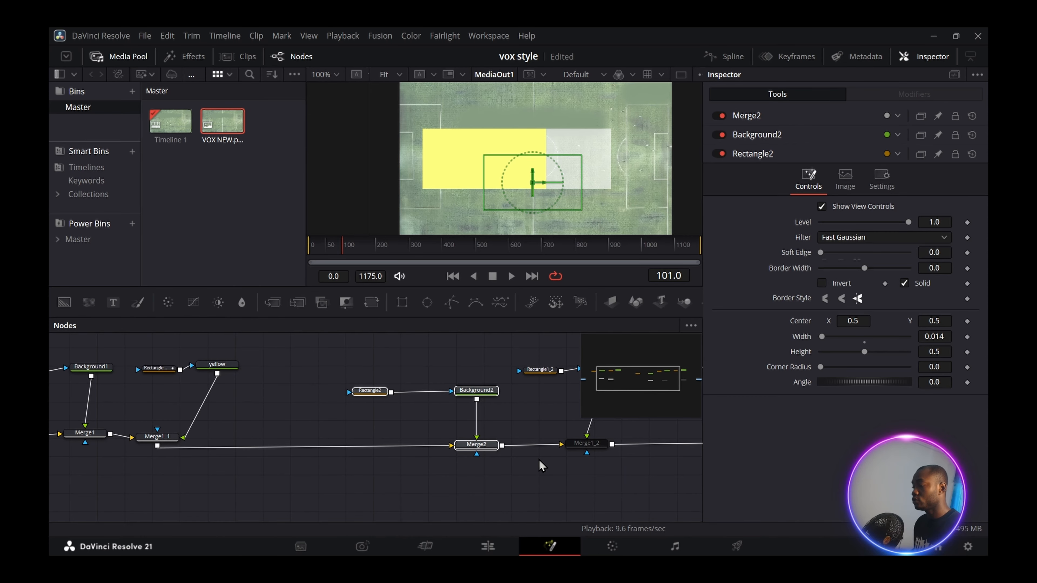
- Copy the line marker's three nodes, paste two copies, and rearrange them in the tree
{"action": "key", "text": "ctrl+c"}
{"action": "left_click", "coordinate": [352, 349]}
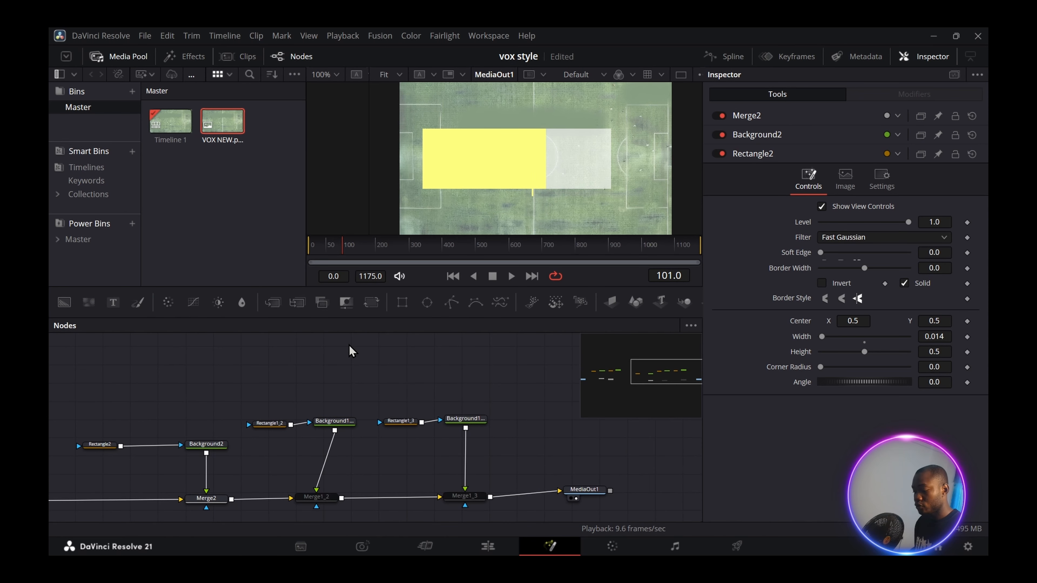
{"action": "key", "text": "ctrl+v"}
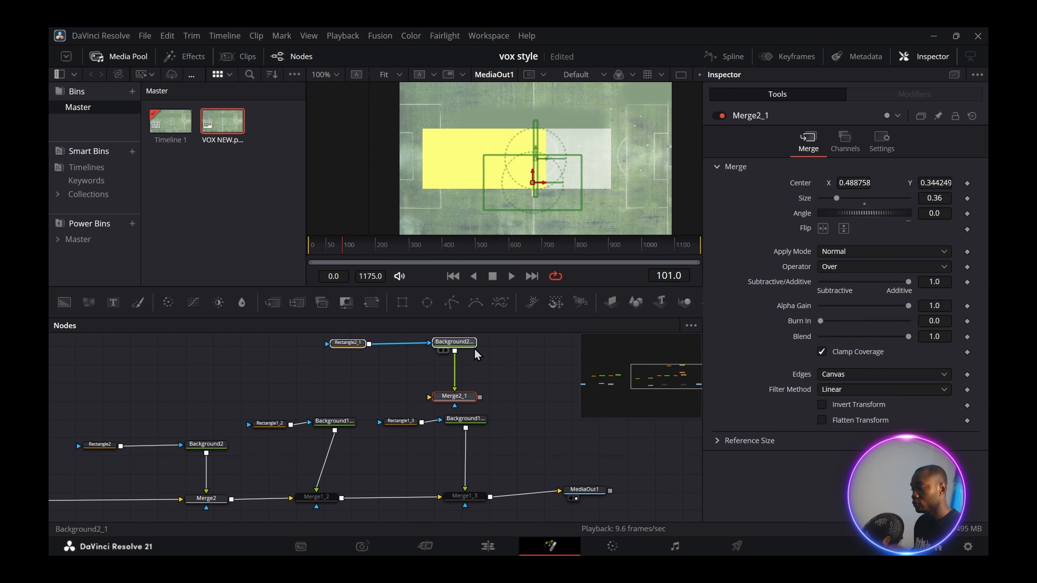
{"action": "left_click", "coordinate": [524, 365]}
{"action": "key", "text": "ctrl+v"}
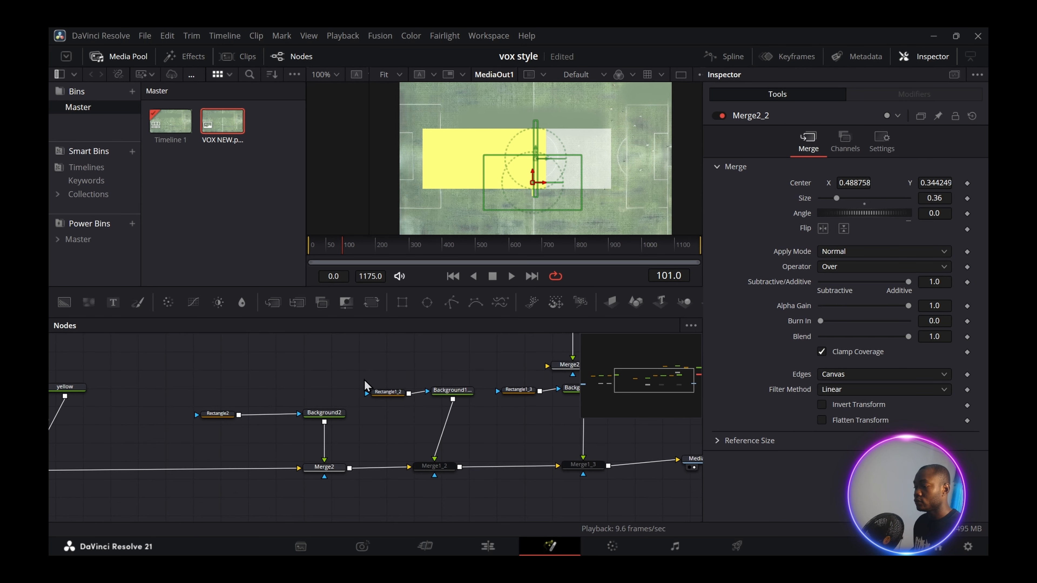
{"action": "left_click_drag", "start_coordinate": [156, 383], "coordinate": [320, 508]}
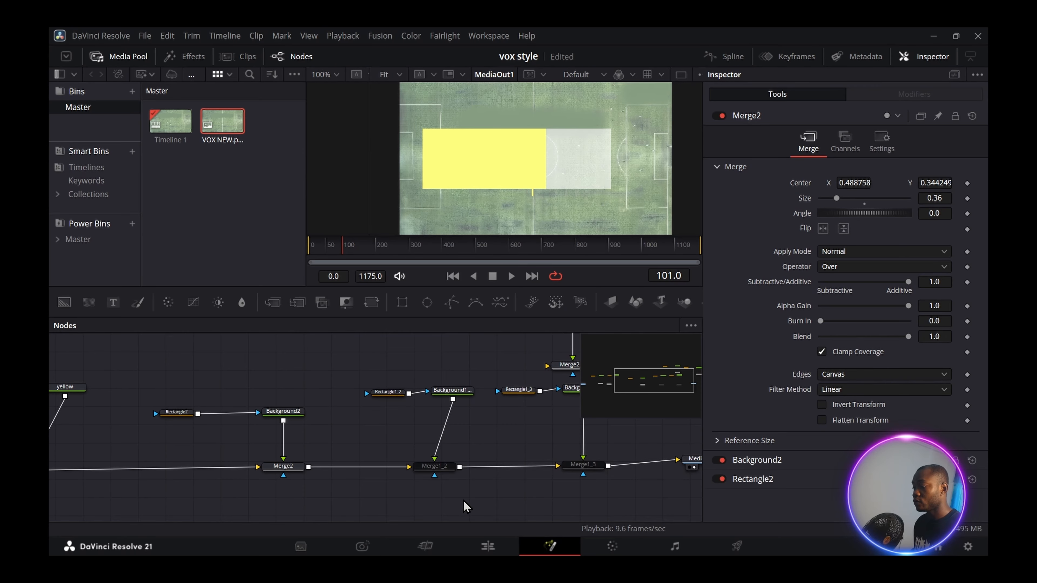
{"action": "left_click_drag", "start_coordinate": [277, 503], "coordinate": [287, 503]}
{"action": "scroll", "coordinate": [287, 503], "scroll_direction": "up", "scroll_amount": 1}
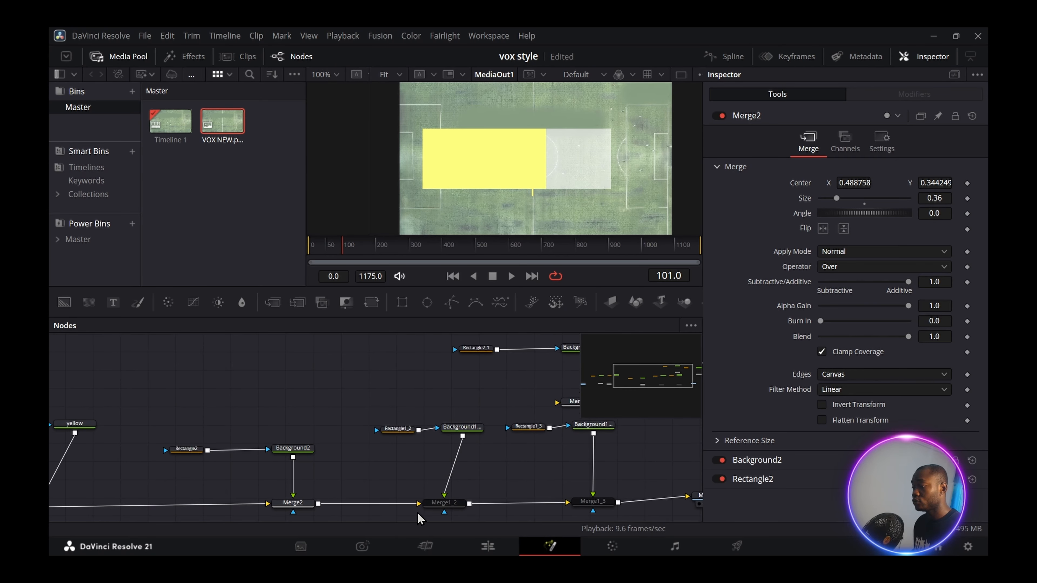
{"action": "scroll", "coordinate": [416, 514], "scroll_direction": "down", "scroll_amount": 1}
{"action": "left_click_drag", "start_coordinate": [192, 496], "coordinate": [209, 496]}
{"action": "left_click_drag", "start_coordinate": [305, 382], "coordinate": [495, 492]}
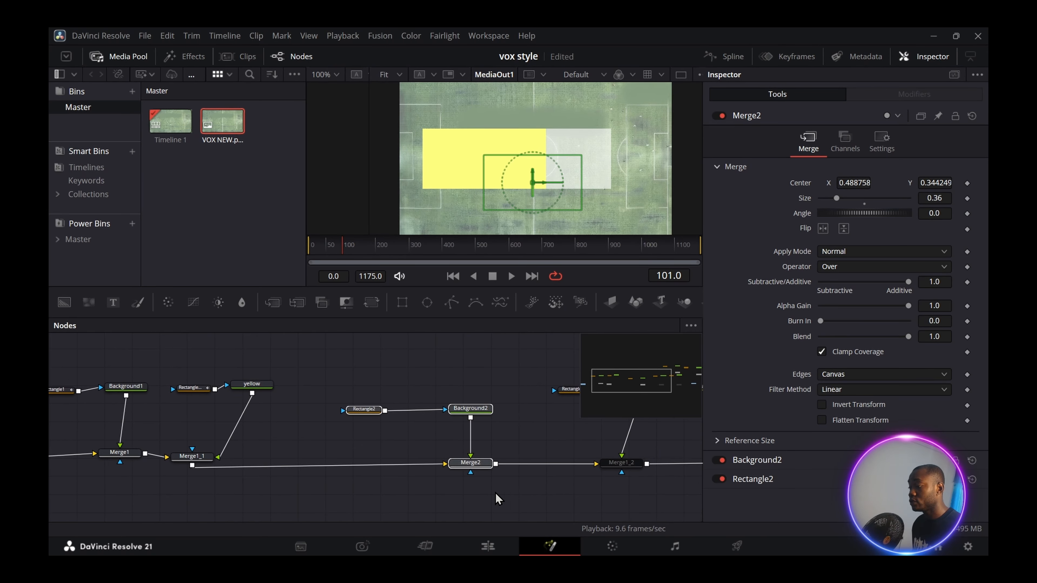
{"action": "left_click_drag", "start_coordinate": [474, 469], "coordinate": [464, 468]}
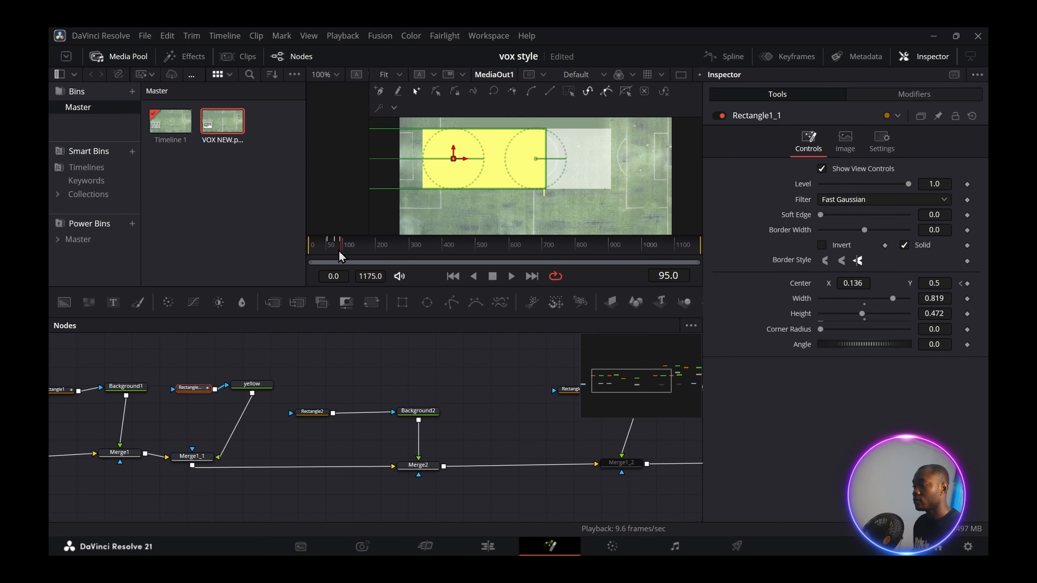
{"action": "left_click_drag", "start_coordinate": [339, 252], "coordinate": [304, 266]}
- Keyframe Rectangle2's Level at 0, then raise it to 1 around frame 106 so the line pops in
{"action": "left_click", "coordinate": [315, 413]}
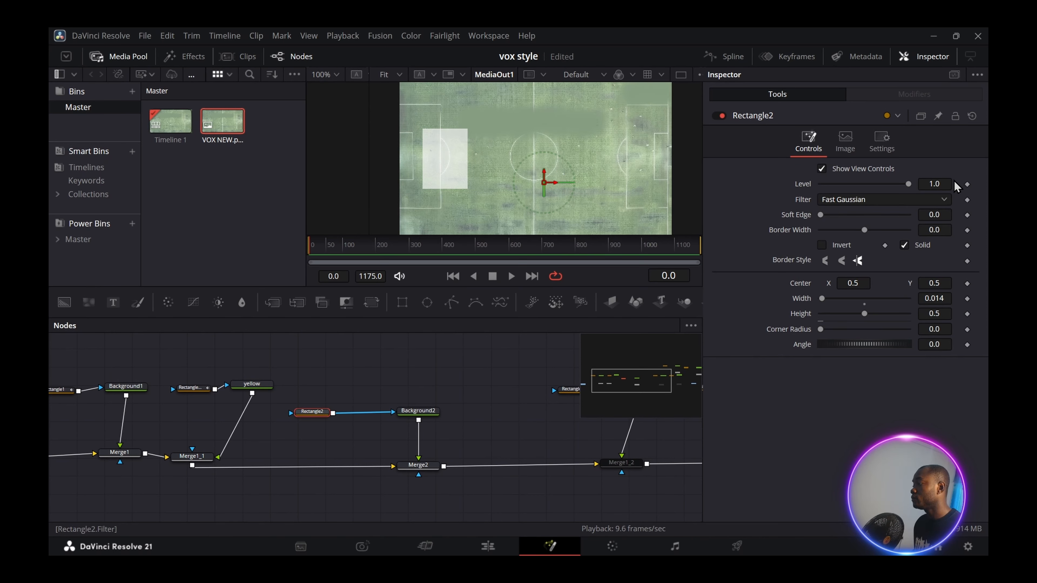
{"action": "left_click_drag", "start_coordinate": [905, 187], "coordinate": [862, 196]}
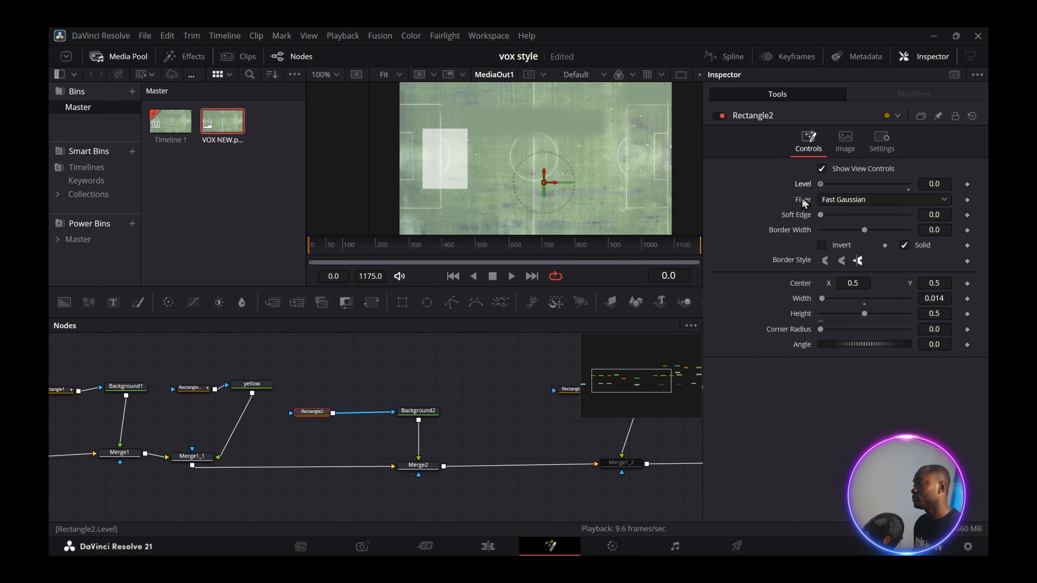
{"action": "left_click", "coordinate": [967, 184]}
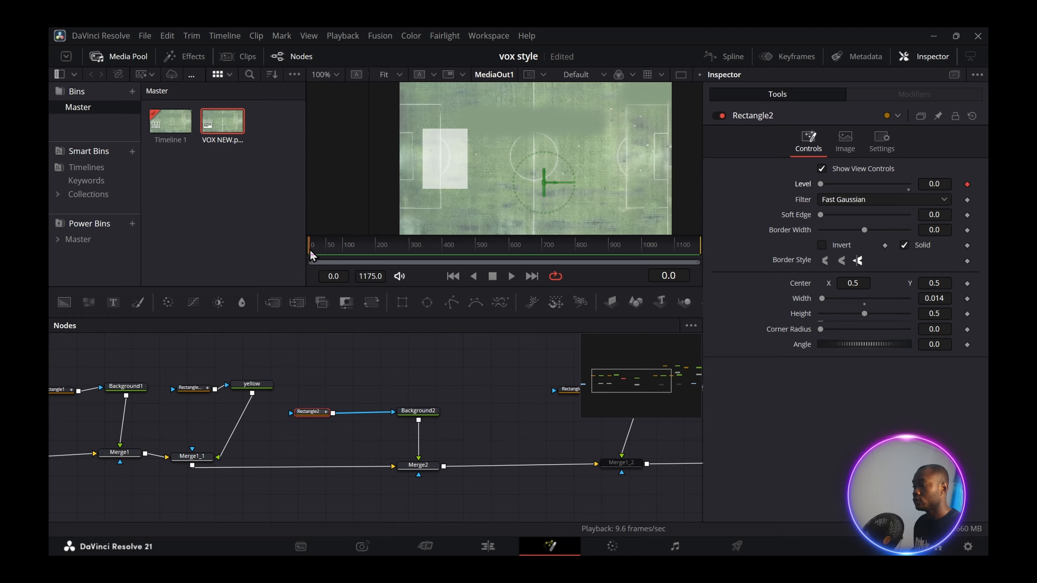
{"action": "left_click_drag", "start_coordinate": [313, 253], "coordinate": [346, 258]}
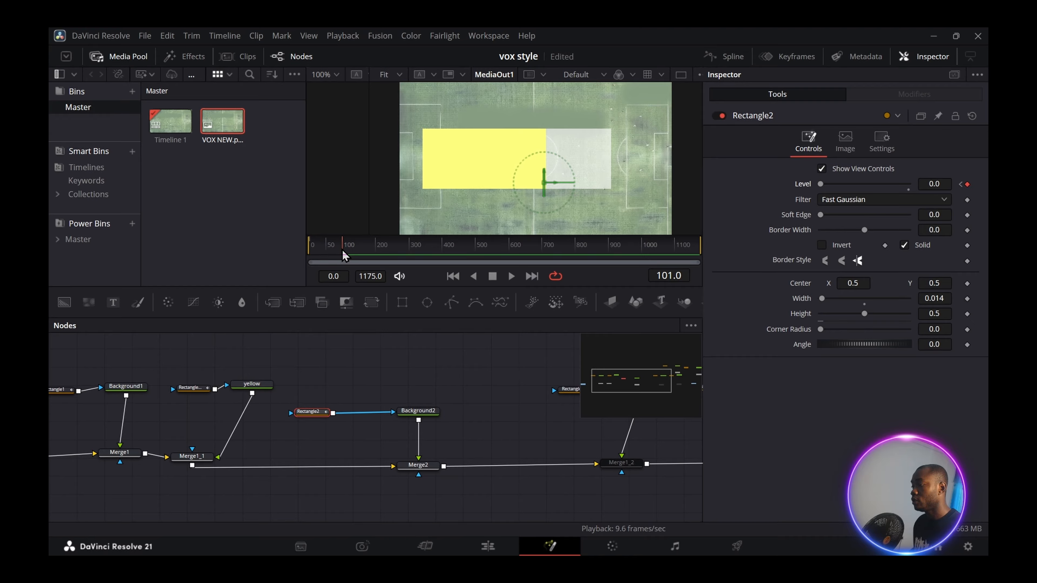
{"action": "left_click_drag", "start_coordinate": [820, 185], "coordinate": [850, 189]}
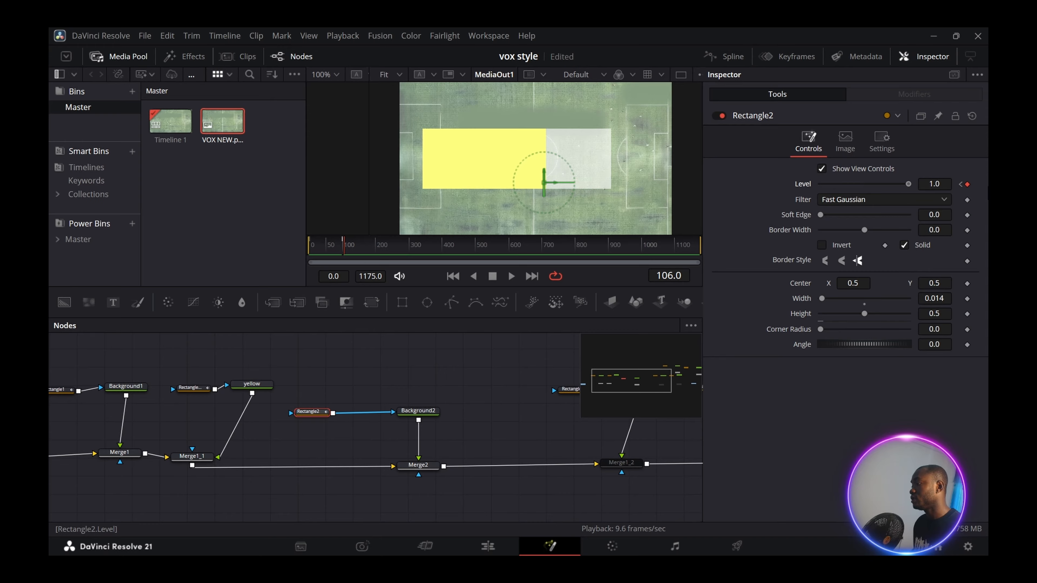
- Play the animation from the start to check the line marker appearing
{"action": "left_click", "coordinate": [461, 375]}
{"action": "left_click_drag", "start_coordinate": [345, 247], "coordinate": [286, 255]}
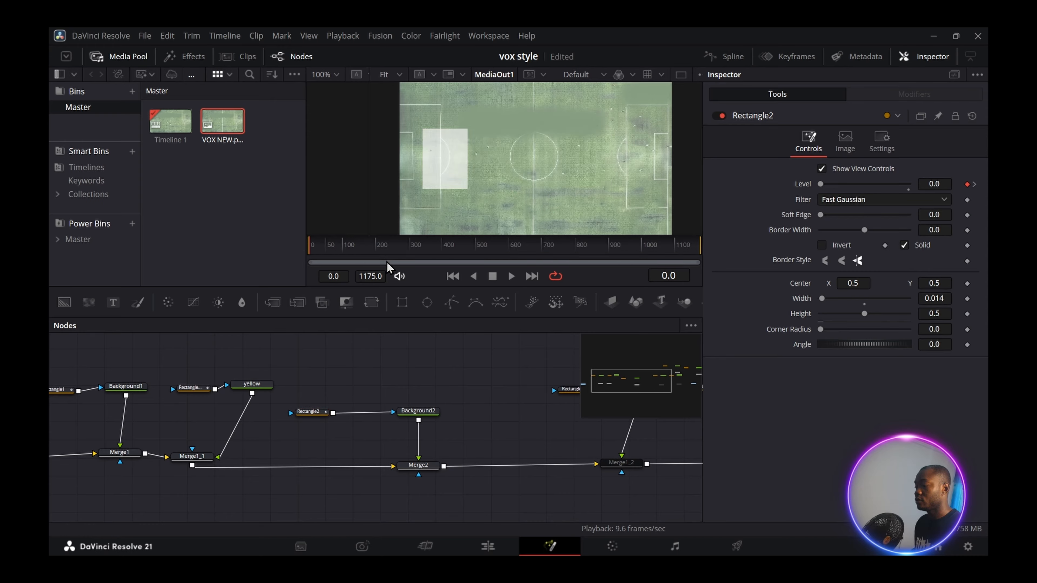
{"action": "key", "text": "space"}
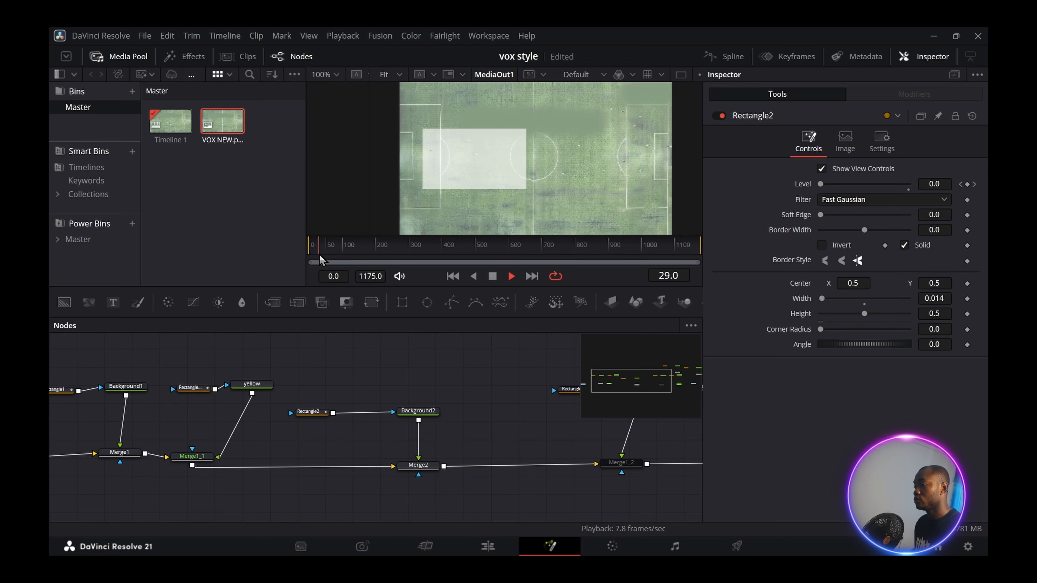
{"action": "key", "text": "space"}
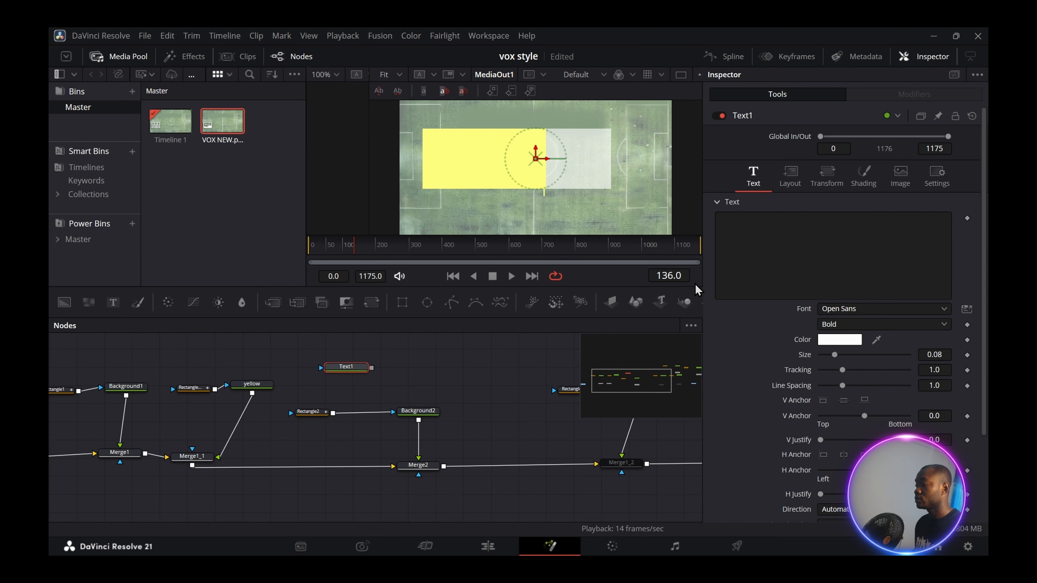
- Set the 'walk' label's font to Perpetua Bold and its colour to black
{"action": "left_click", "coordinate": [944, 314]}
{"action": "scroll", "coordinate": [898, 245], "scroll_direction": "down", "scroll_amount": 3}
{"action": "left_click", "coordinate": [844, 173]}
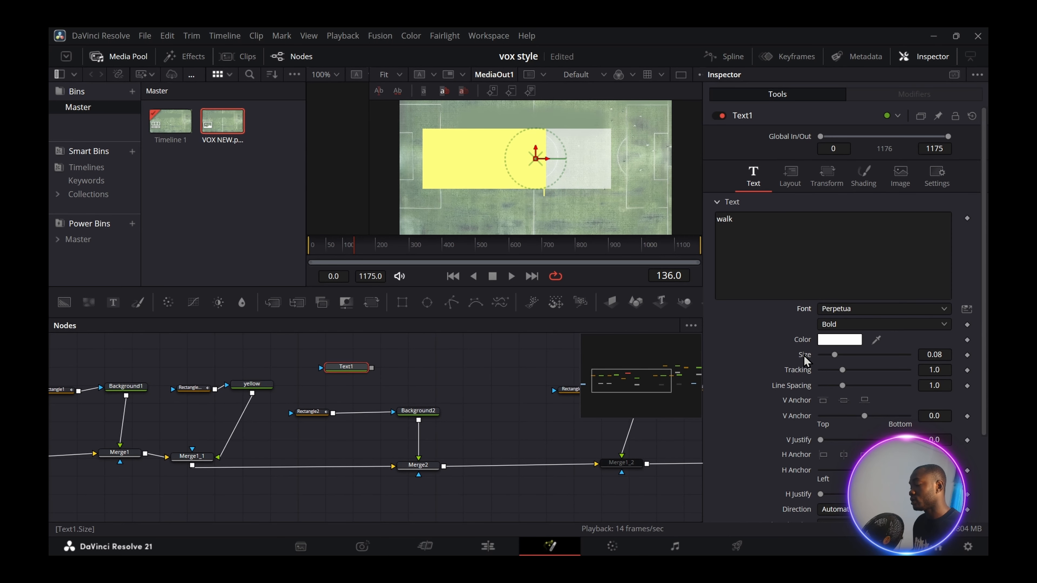
{"action": "left_click", "coordinate": [839, 340]}
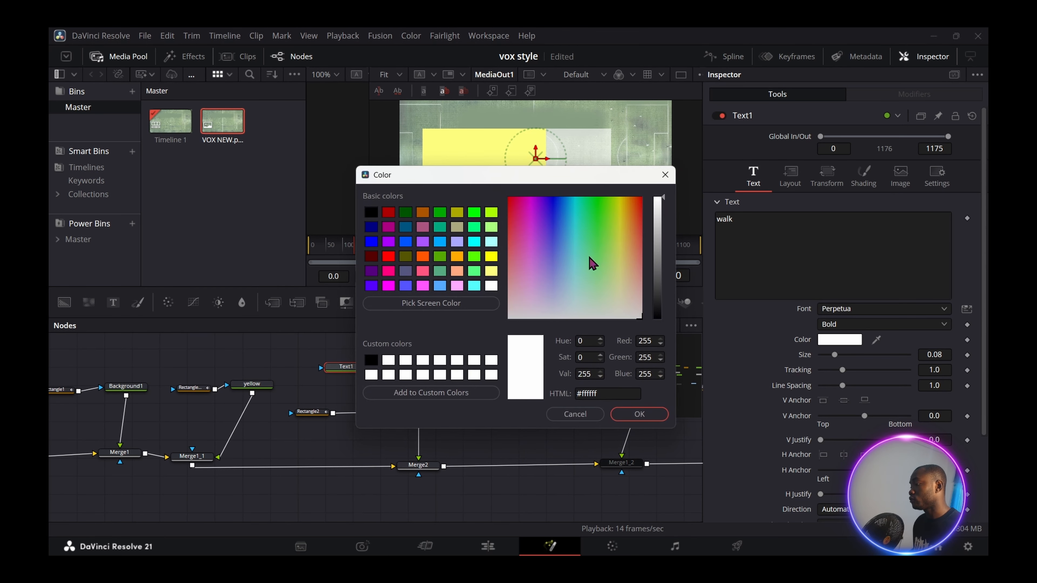
{"action": "left_click", "coordinate": [370, 213]}
{"action": "key", "text": "Return"}
- Paste a Text1_1 copy, add Merge3 after Background2, and connect Text1 into its foreground
{"action": "key", "text": "ctrl+v"}
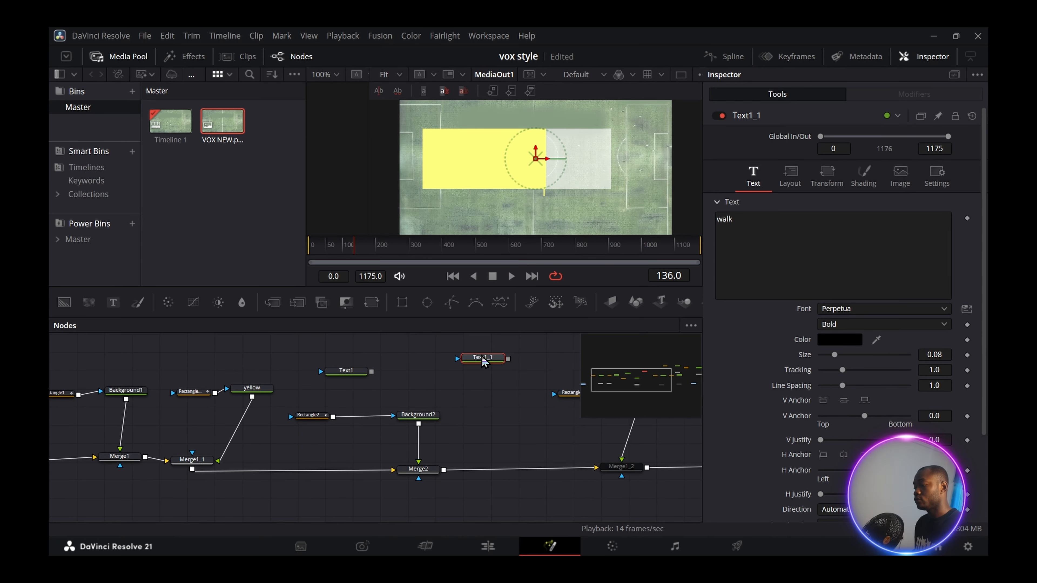
{"action": "left_click_drag", "start_coordinate": [351, 380], "coordinate": [336, 450]}
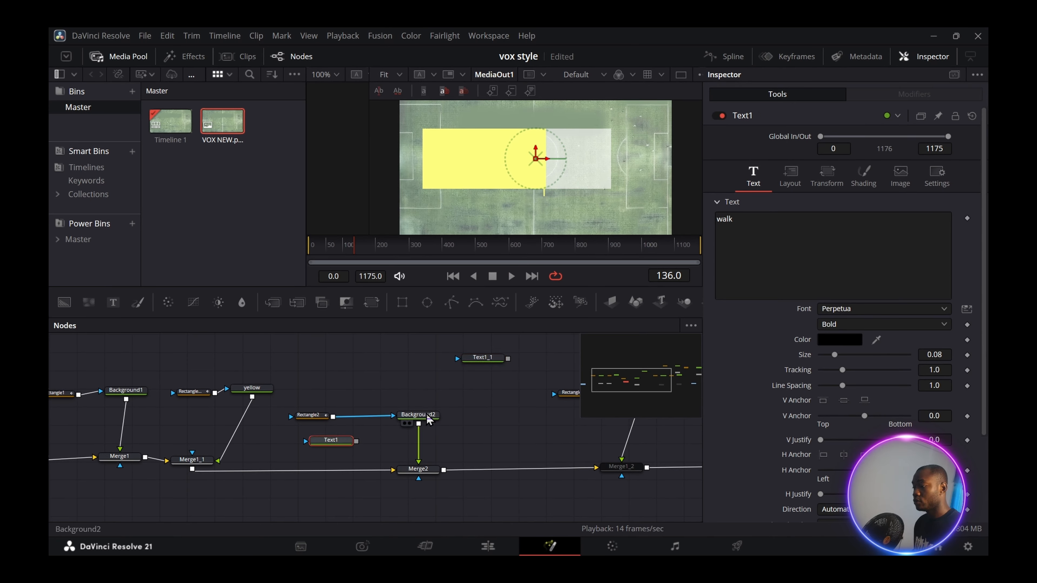
{"action": "left_click", "coordinate": [418, 415]}
{"action": "key", "text": "shift+space"}
{"action": "type", "text": "mer"}
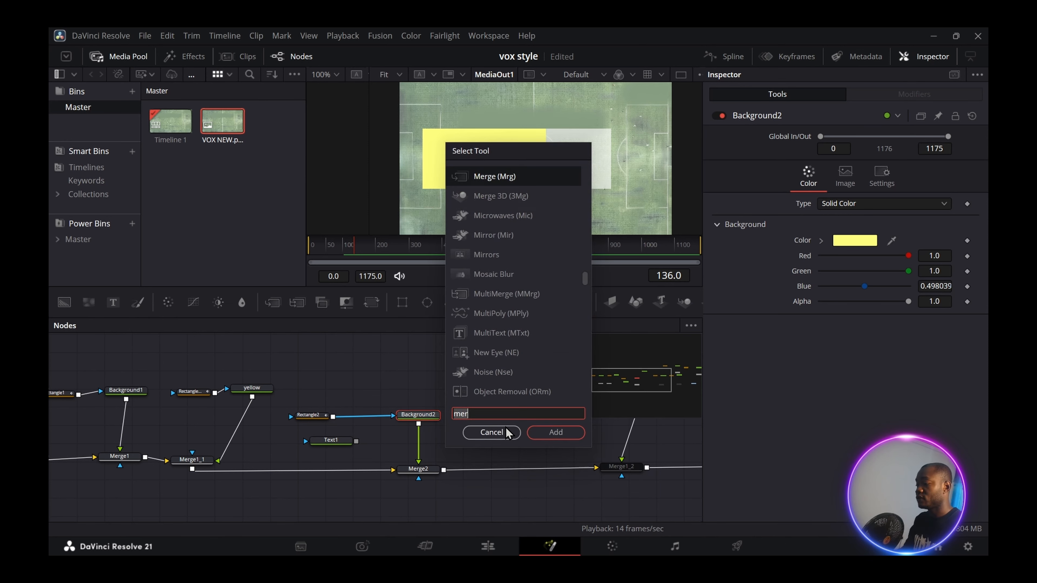
{"action": "key", "text": "Return"}
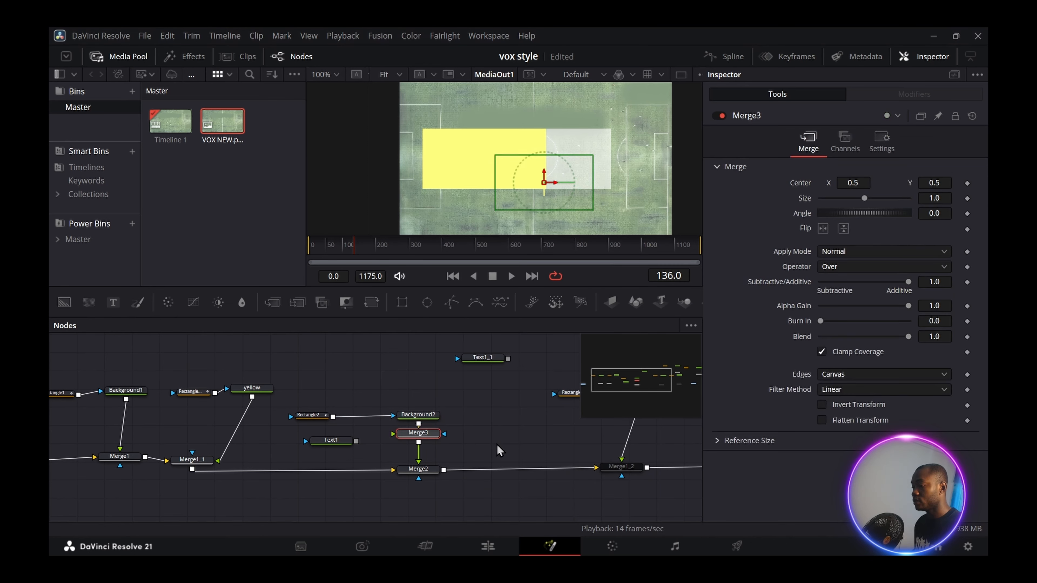
{"action": "left_click_drag", "start_coordinate": [356, 441], "coordinate": [395, 440]}
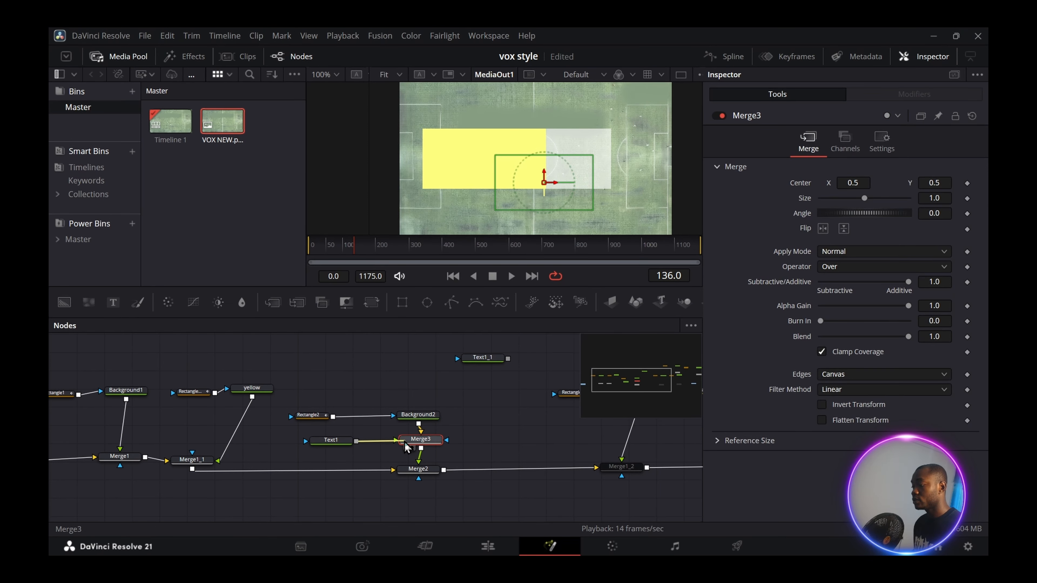
{"action": "left_click", "coordinate": [334, 442]}
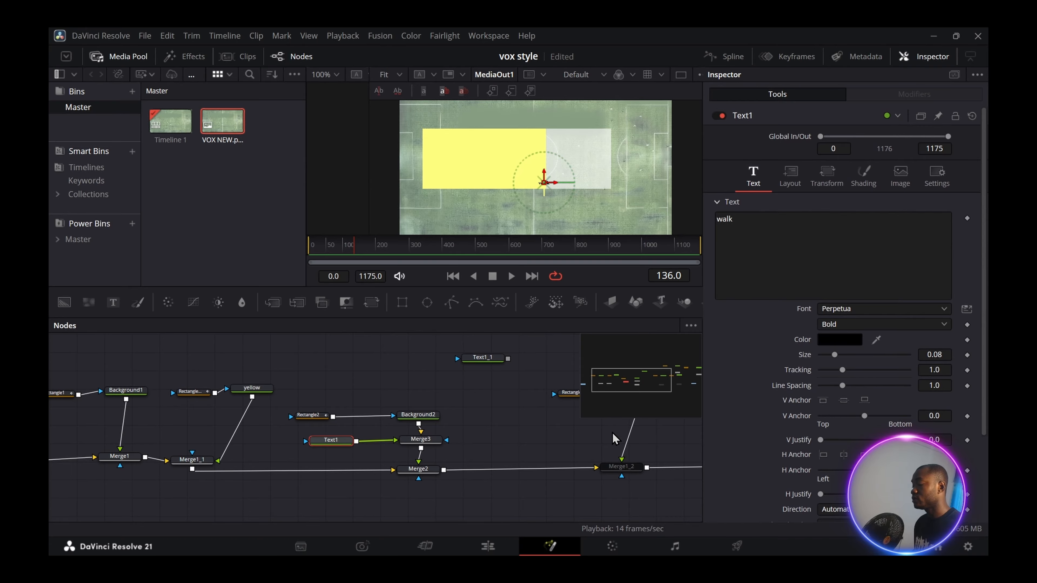
{"action": "left_click", "coordinate": [420, 440]}
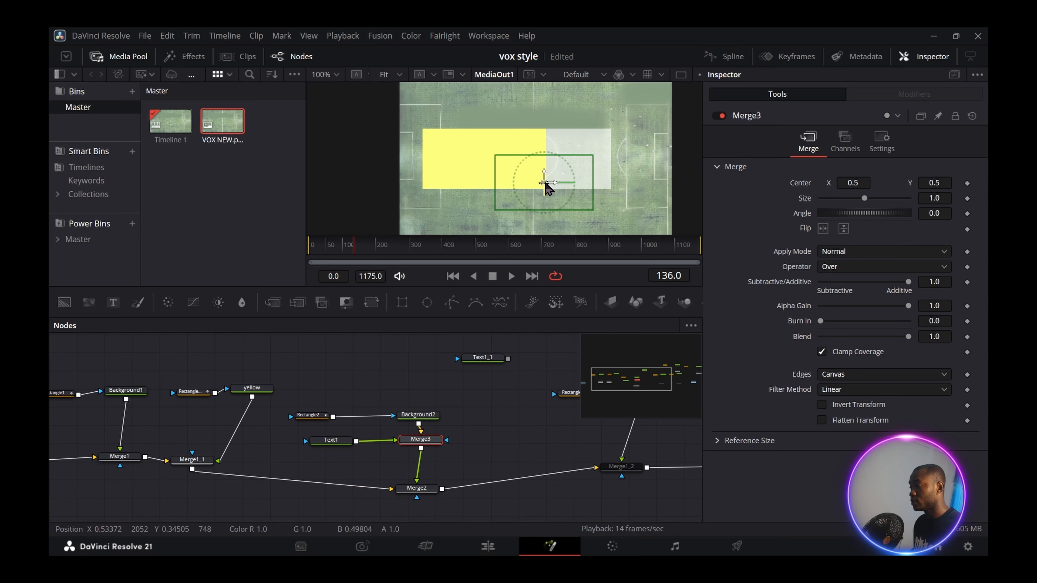
- Move the 'walk' label just below the bar and keyframe its Shading Alpha to 0, then preview
{"action": "left_click_drag", "start_coordinate": [547, 188], "coordinate": [545, 229]}
{"action": "left_click", "coordinate": [433, 514]}
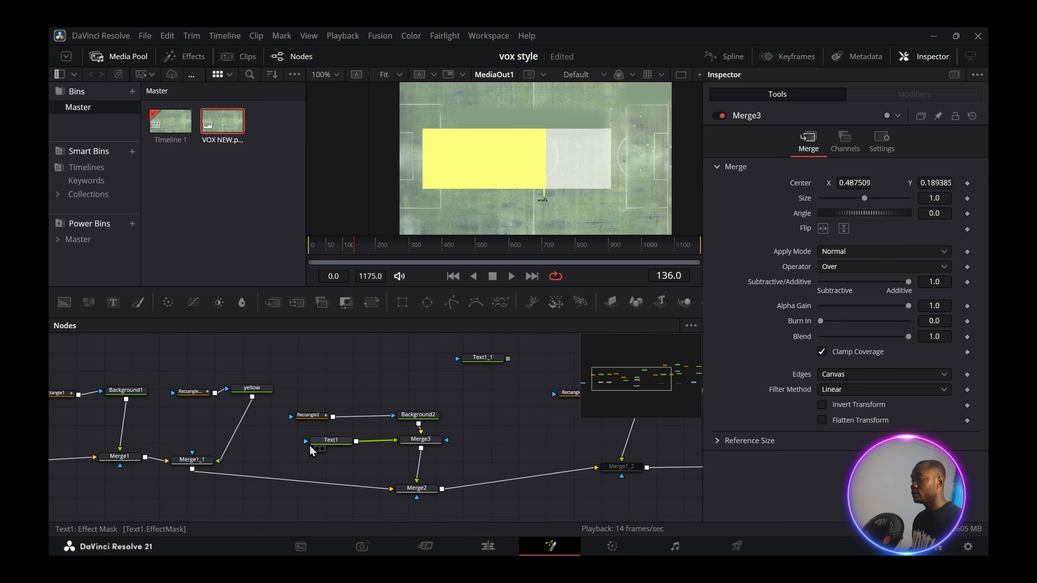
{"action": "left_click", "coordinate": [333, 441]}
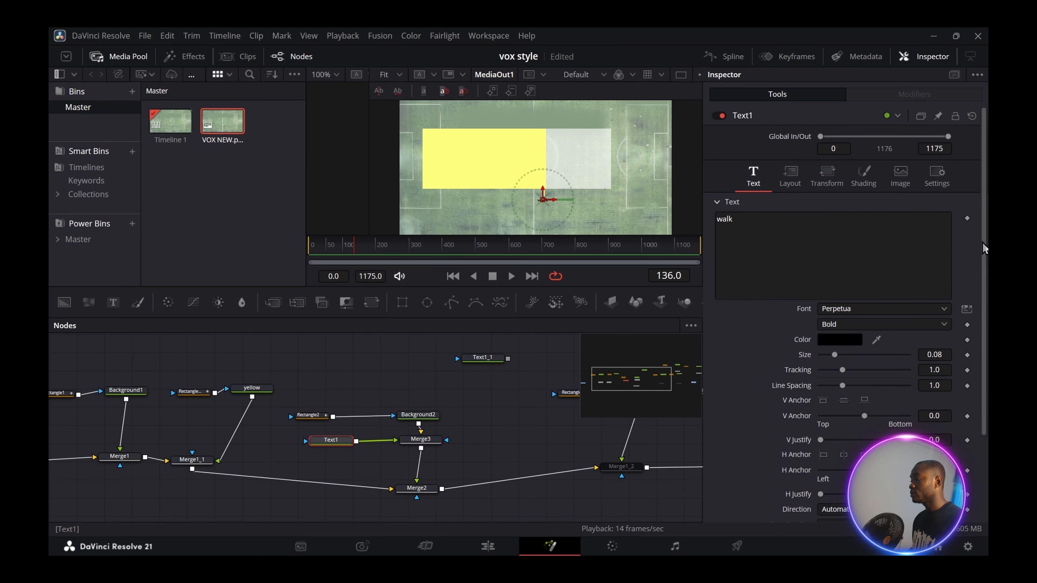
{"action": "left_click", "coordinate": [868, 183]}
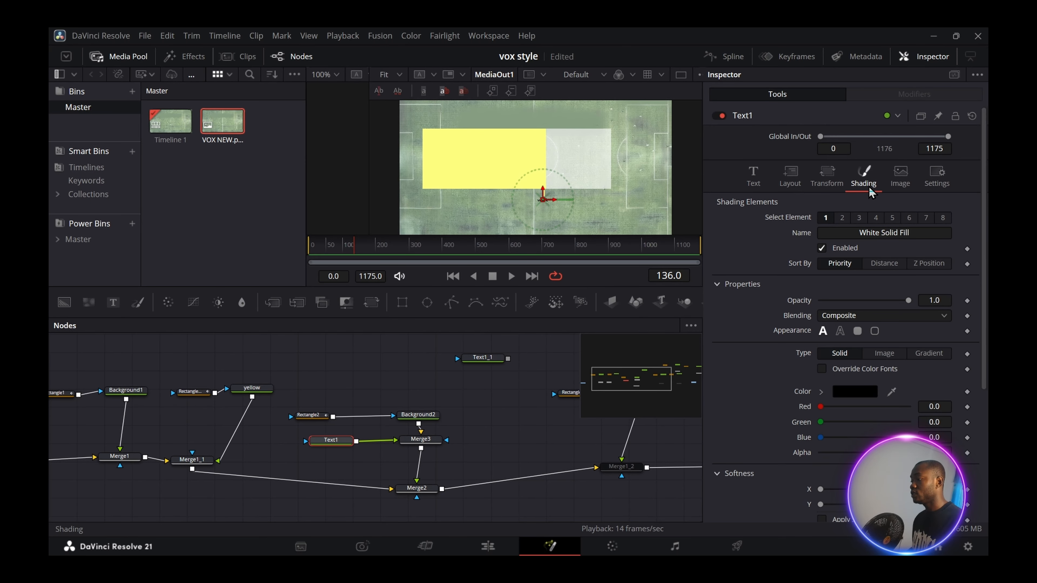
{"action": "left_click", "coordinate": [193, 392]}
{"action": "left_click", "coordinate": [341, 252]}
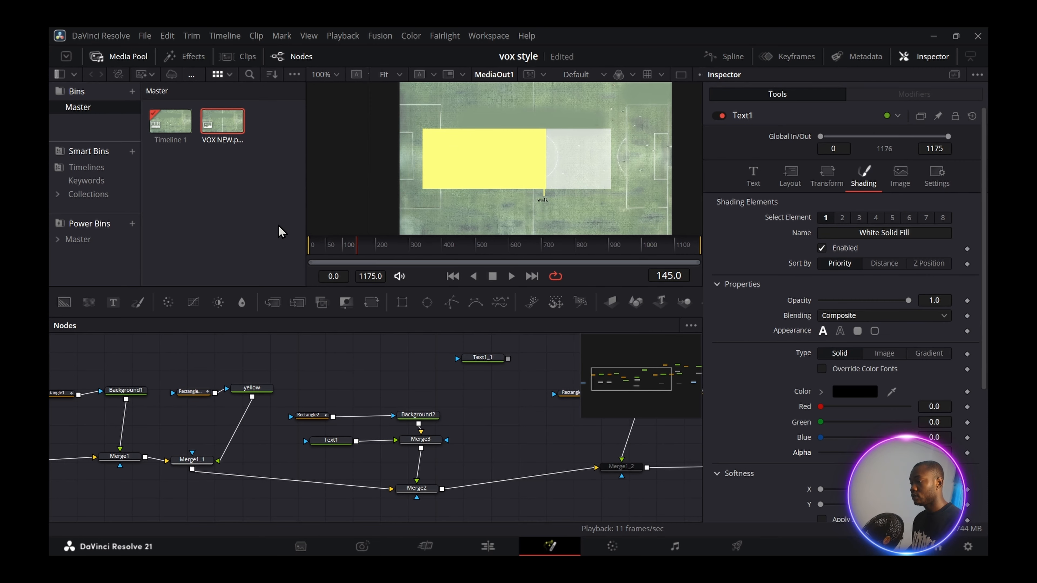
{"action": "left_click_drag", "start_coordinate": [908, 452], "coordinate": [822, 463]}
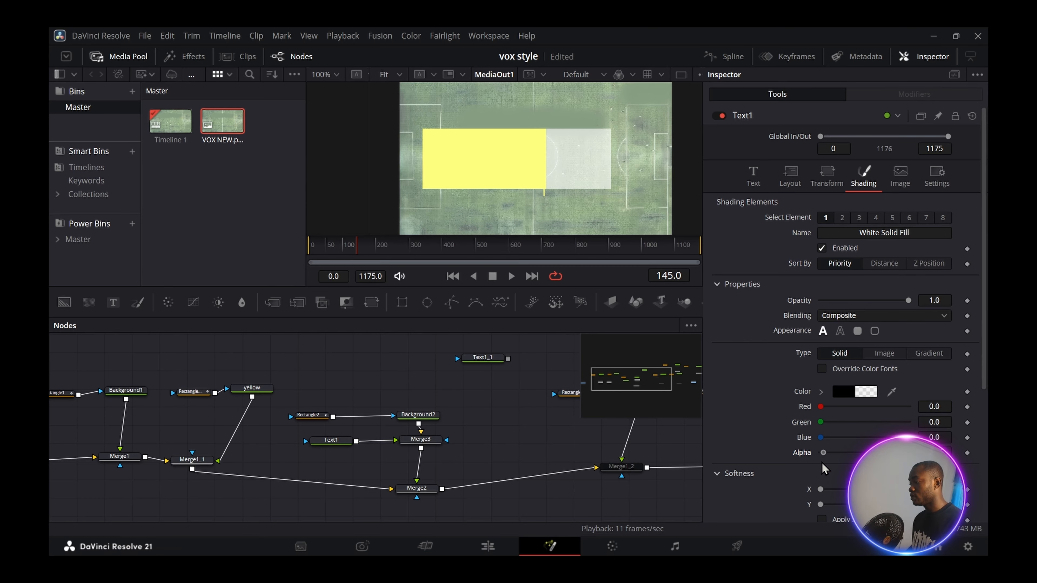
{"action": "left_click", "coordinate": [967, 452]}
{"action": "left_click_drag", "start_coordinate": [358, 265], "coordinate": [353, 255]}
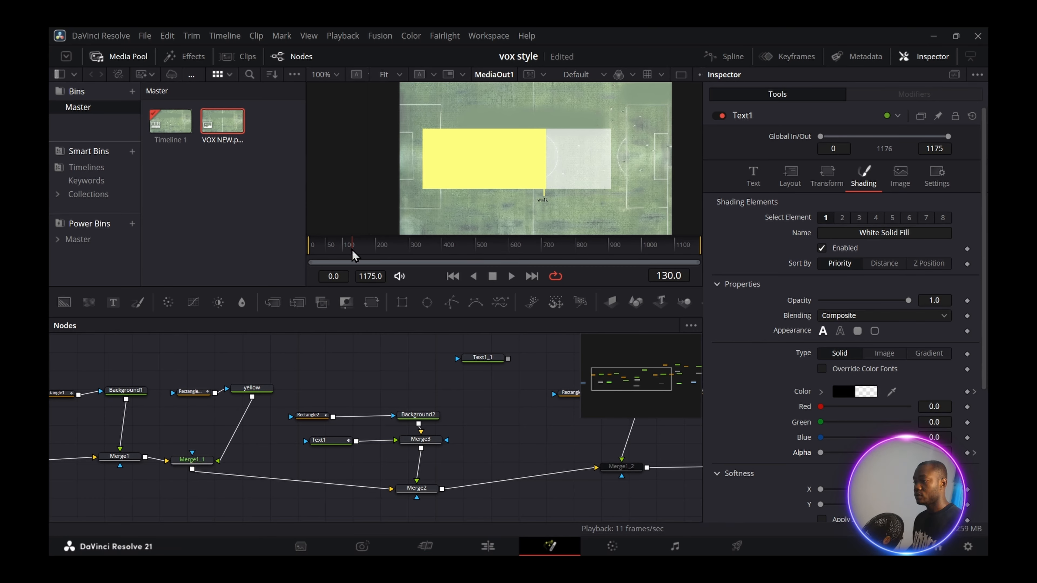
{"action": "key", "text": "space"}
{"action": "key", "text": "space"}
- Box-select the text and second-bar nodes and shift them right in the node tree
{"action": "left_click_drag", "start_coordinate": [460, 390], "coordinate": [312, 513]}
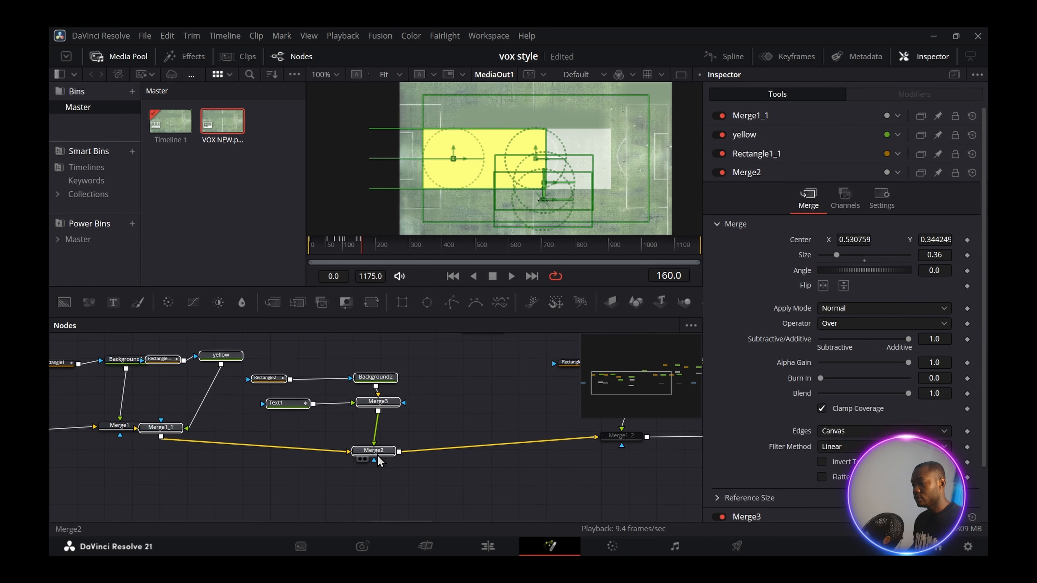
{"action": "left_click_drag", "start_coordinate": [377, 455], "coordinate": [404, 451]}
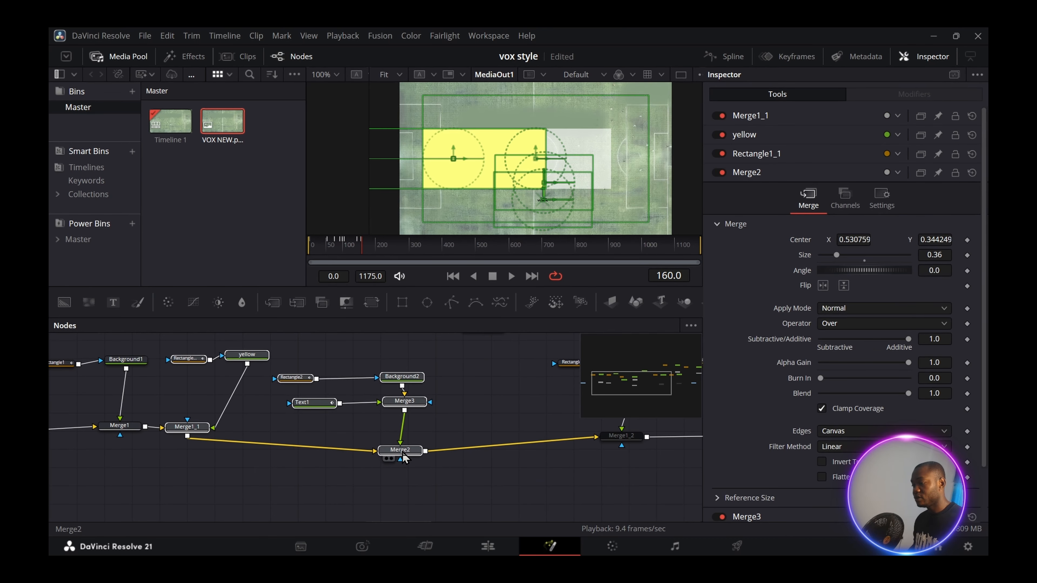
{"action": "left_click", "coordinate": [512, 403]}
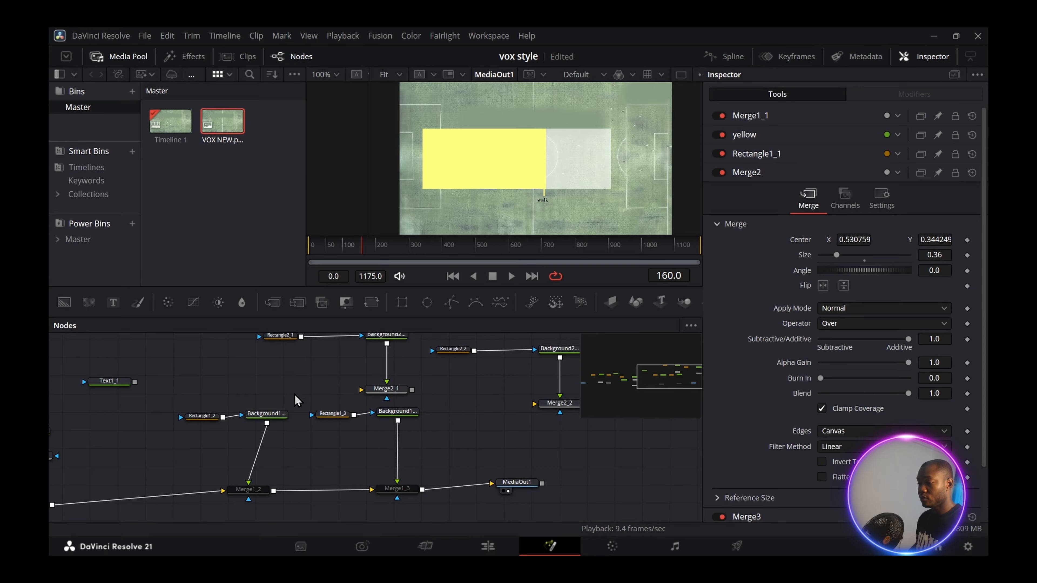
- Enable Merge1_2 and colour Background1_2 dark red (Red 0.654901)
{"action": "left_click_drag", "start_coordinate": [248, 489], "coordinate": [229, 492]}
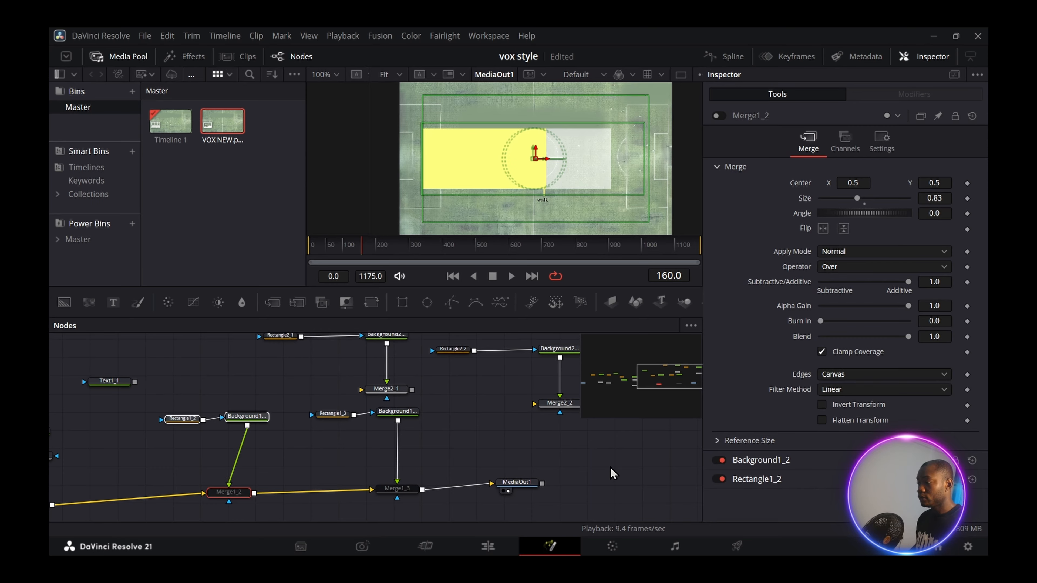
{"action": "left_click", "coordinate": [611, 475]}
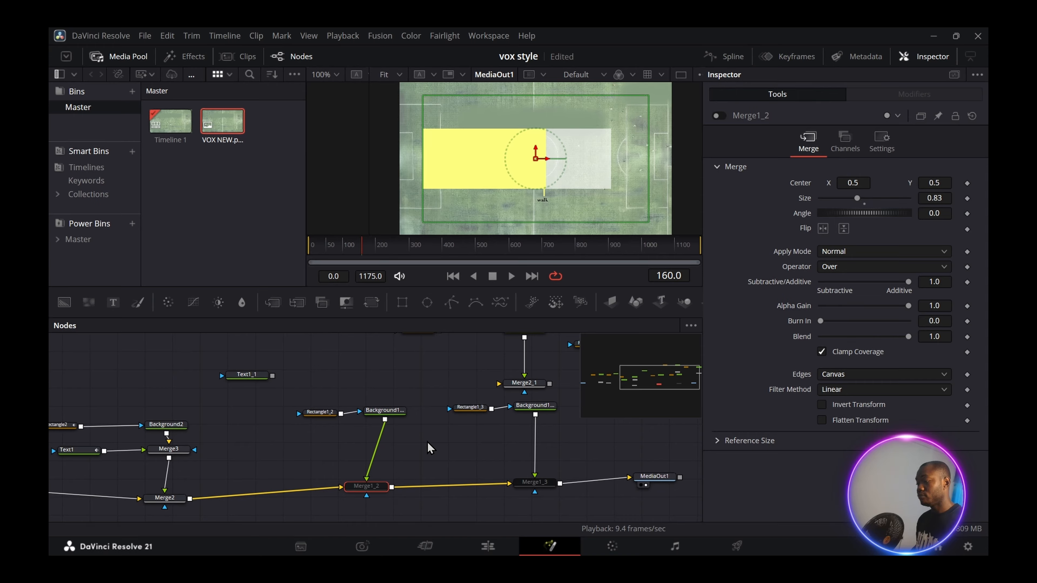
{"action": "key", "text": "ctrl+p"}
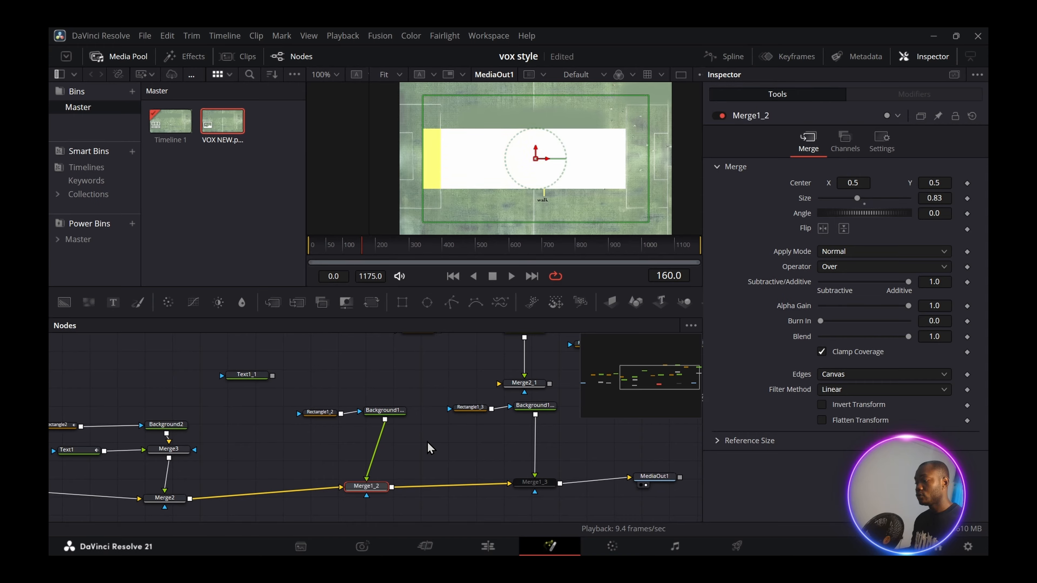
{"action": "left_click", "coordinate": [385, 412]}
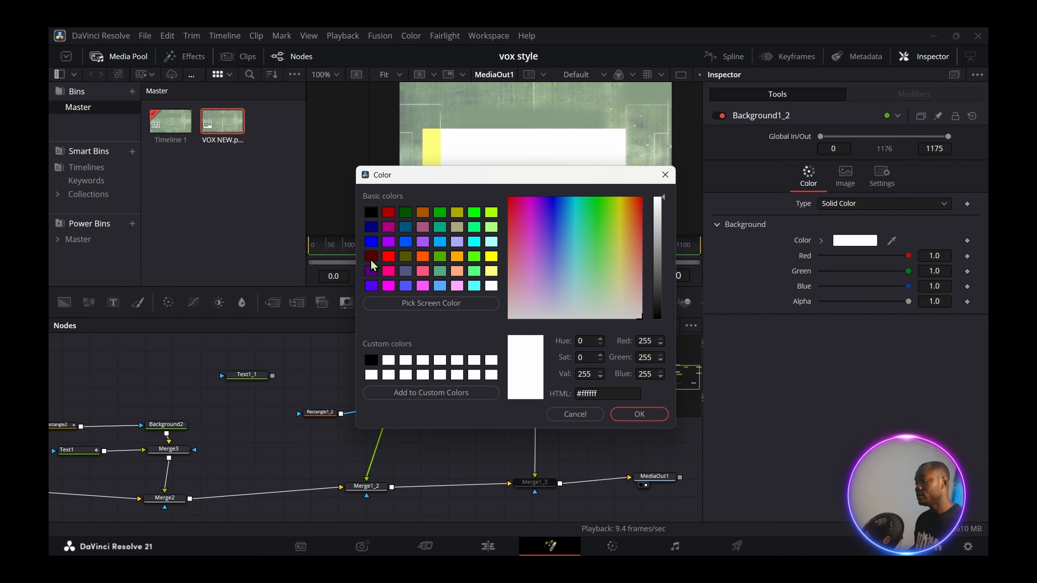
{"action": "left_click", "coordinate": [390, 271]}
{"action": "key", "text": "Escape"}
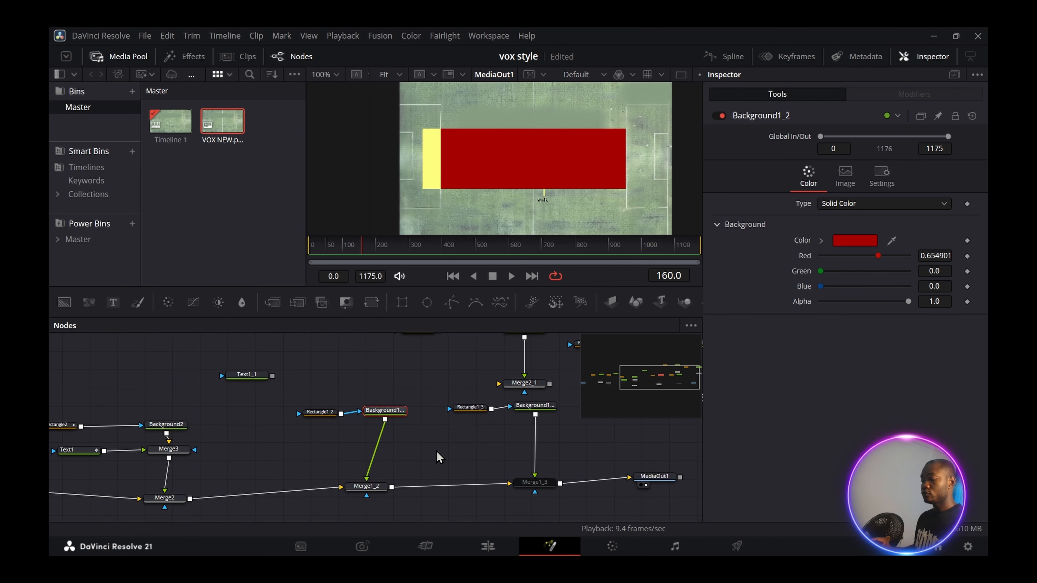
- Rename the Background1_2 node to 'red'
{"action": "key", "text": "F2"}
{"action": "key", "text": "BackSpace"}
{"action": "type", "text": "red"}
{"action": "key", "text": "Return"}
{"action": "scroll", "coordinate": [438, 456], "scroll_direction": "down", "scroll_amount": 2}
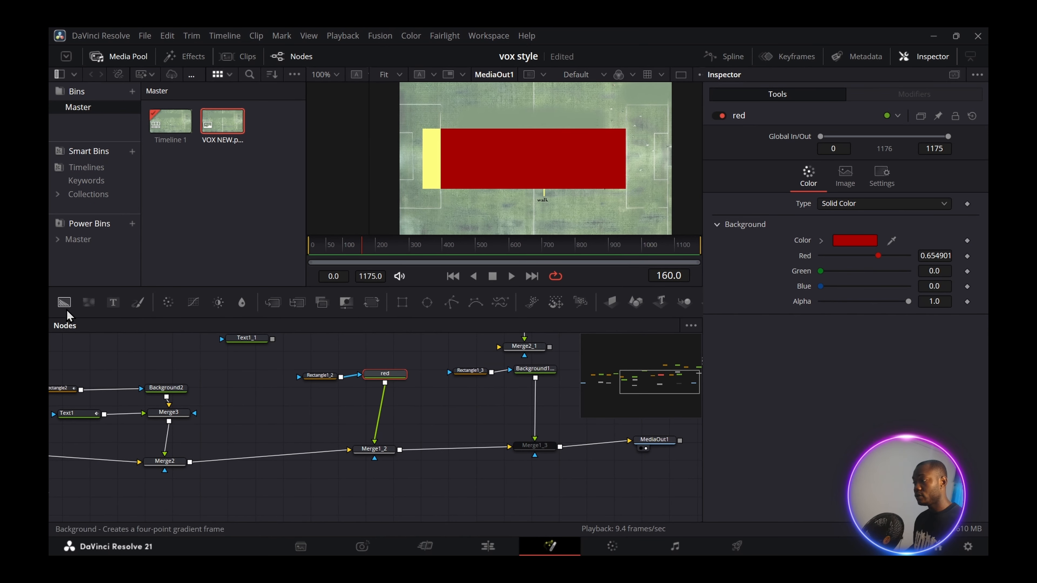
- Add Rectangle3 as Merge1_2's mask and narrow it to width 0.117805, centre X 0.598169
{"action": "left_click", "coordinate": [402, 302]}
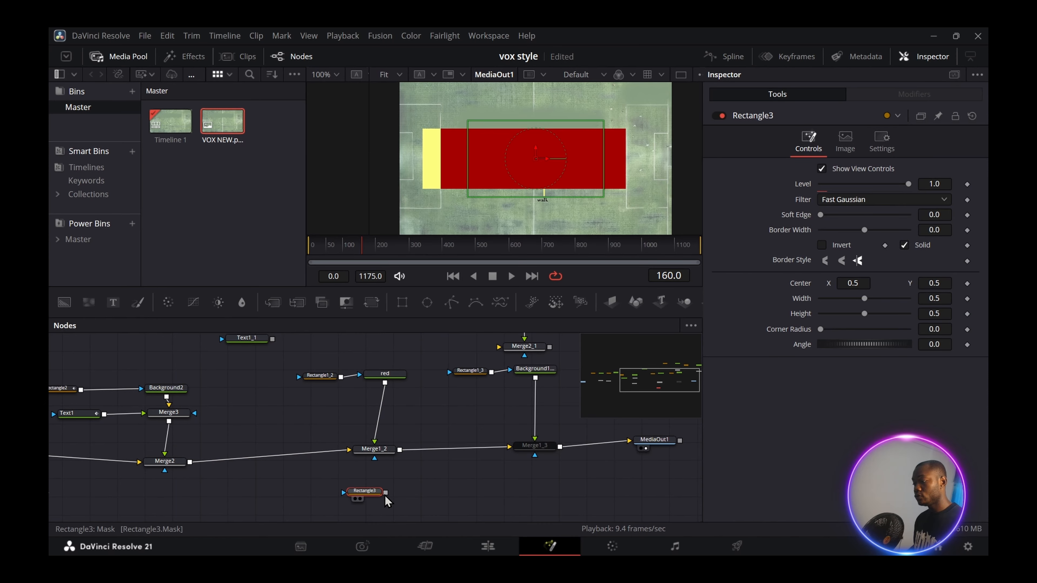
{"action": "left_click_drag", "start_coordinate": [385, 492], "coordinate": [374, 458]}
{"action": "left_click_drag", "start_coordinate": [469, 179], "coordinate": [579, 175]}
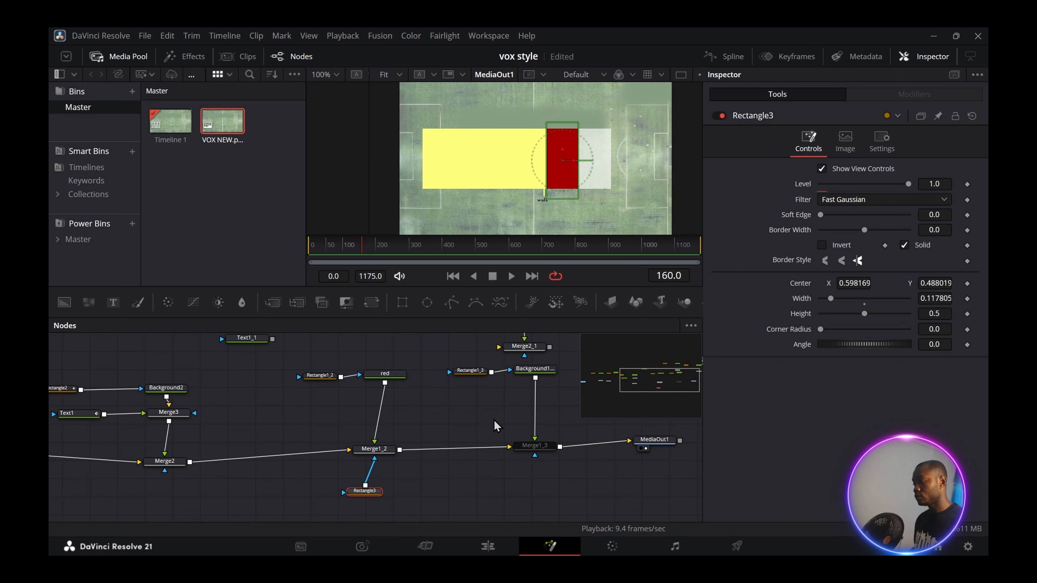
{"action": "left_click", "coordinate": [485, 425]}
- Keyframe Rectangle1_2's Center X from 0.137 at frame 172 to 0.205 at frame 196, then play back
{"action": "left_click", "coordinate": [319, 375]}
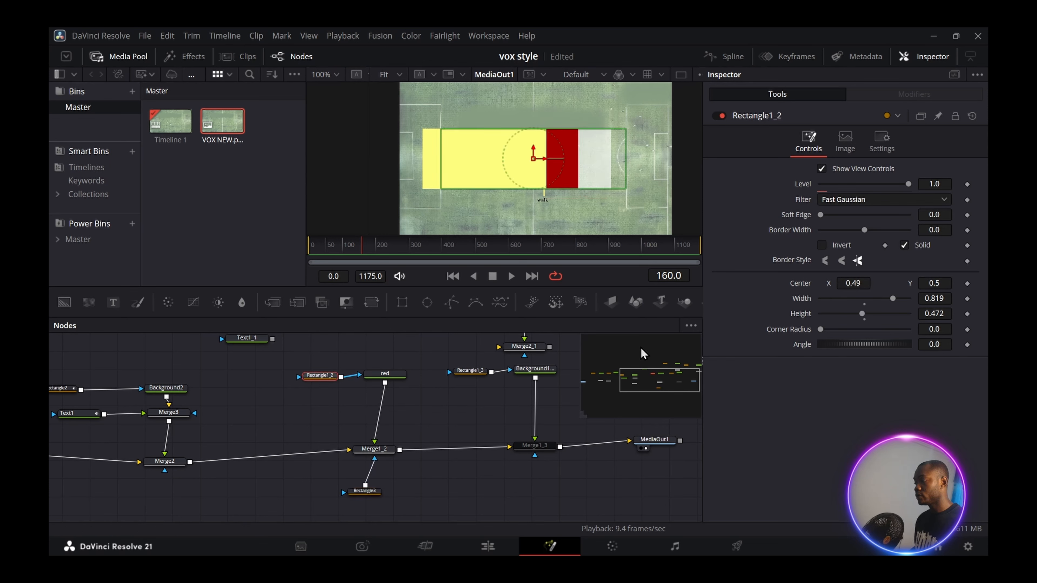
{"action": "left_click_drag", "start_coordinate": [853, 283], "coordinate": [819, 282]}
{"action": "key", "text": "ctrl+z"}
{"action": "left_click", "coordinate": [88, 416]}
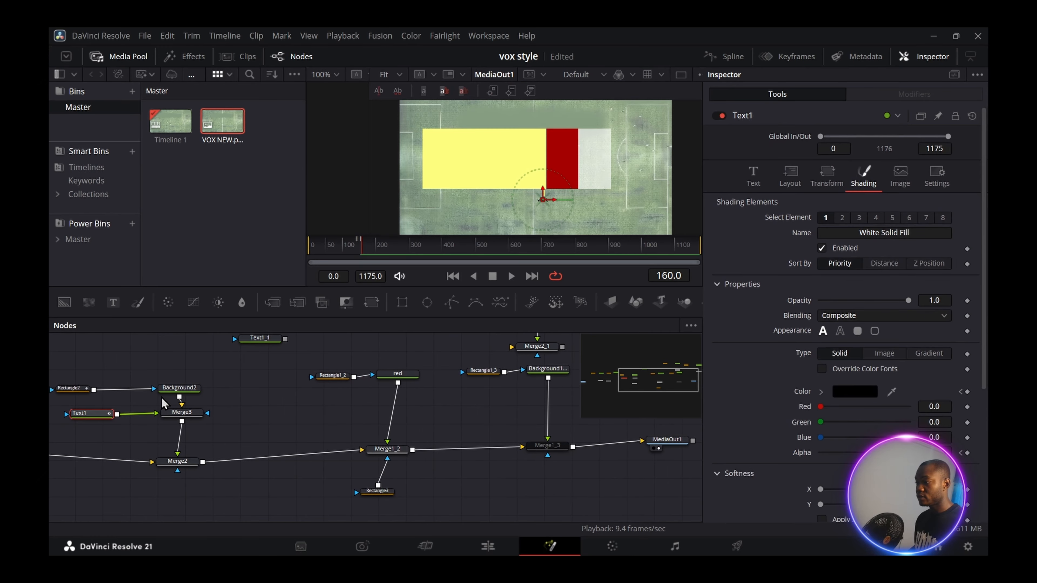
{"action": "left_click", "coordinate": [369, 253]}
{"action": "left_click_drag", "start_coordinate": [368, 254], "coordinate": [366, 254]}
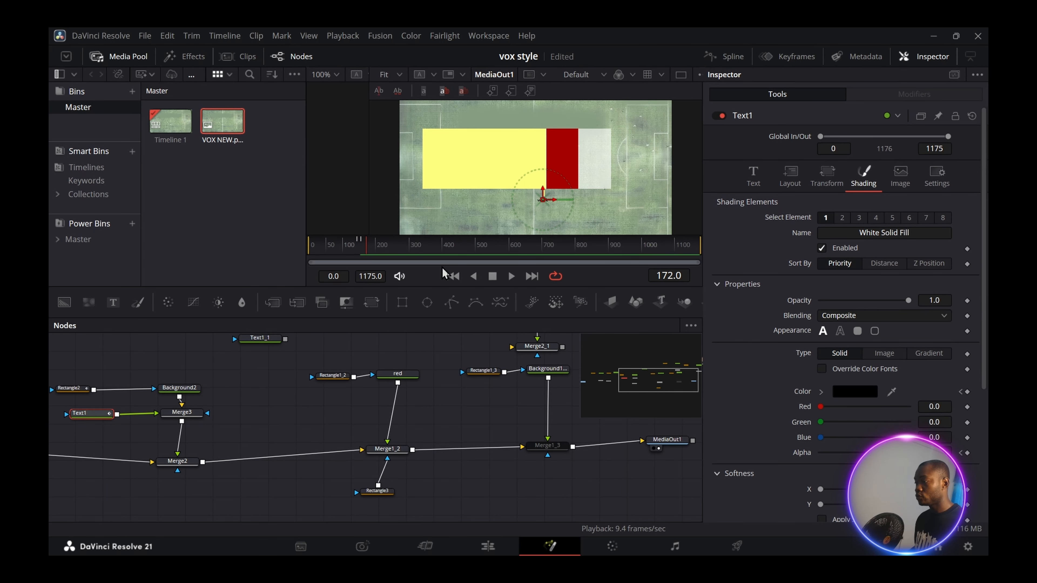
{"action": "left_click", "coordinate": [333, 375]}
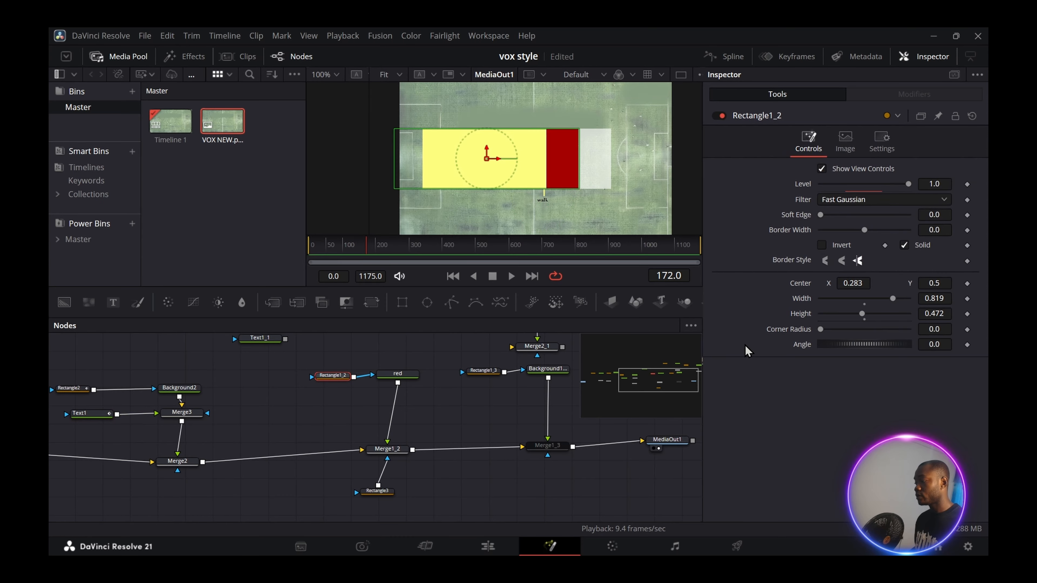
{"action": "left_click_drag", "start_coordinate": [853, 282], "coordinate": [818, 283]}
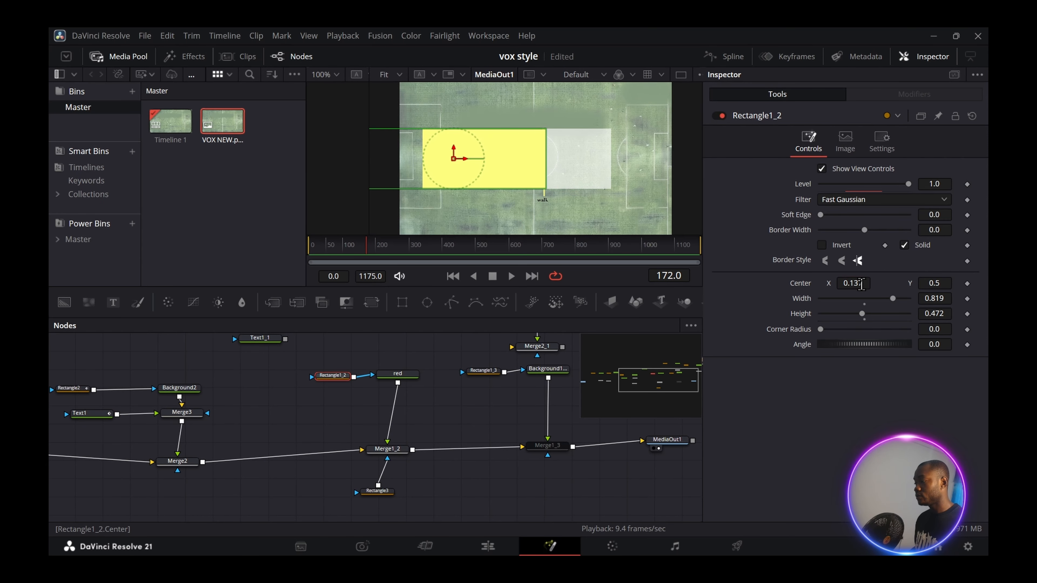
{"action": "left_click", "coordinate": [966, 284]}
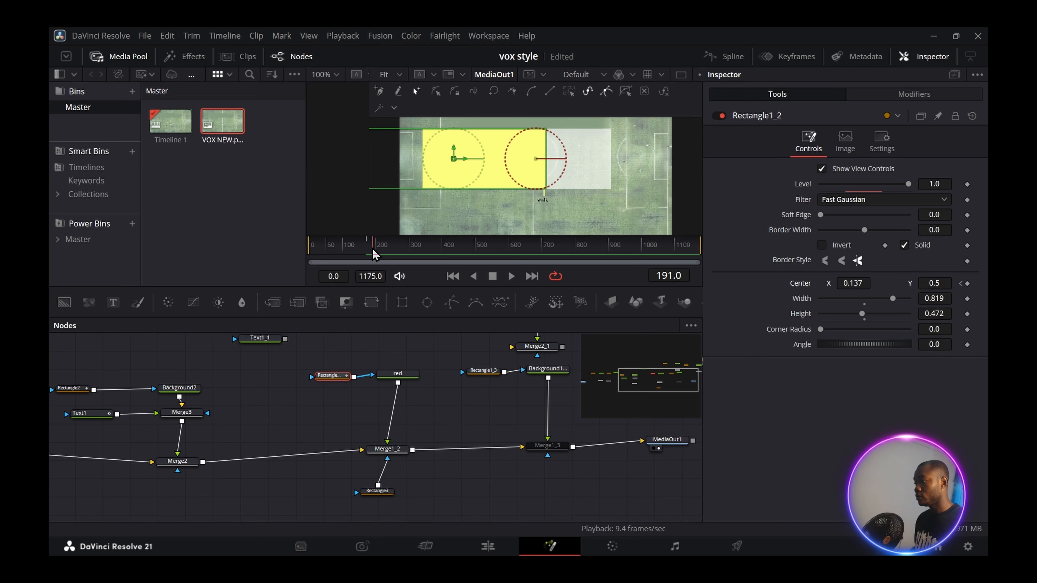
{"action": "left_click_drag", "start_coordinate": [853, 283], "coordinate": [875, 283]}
{"action": "key", "text": "space"}
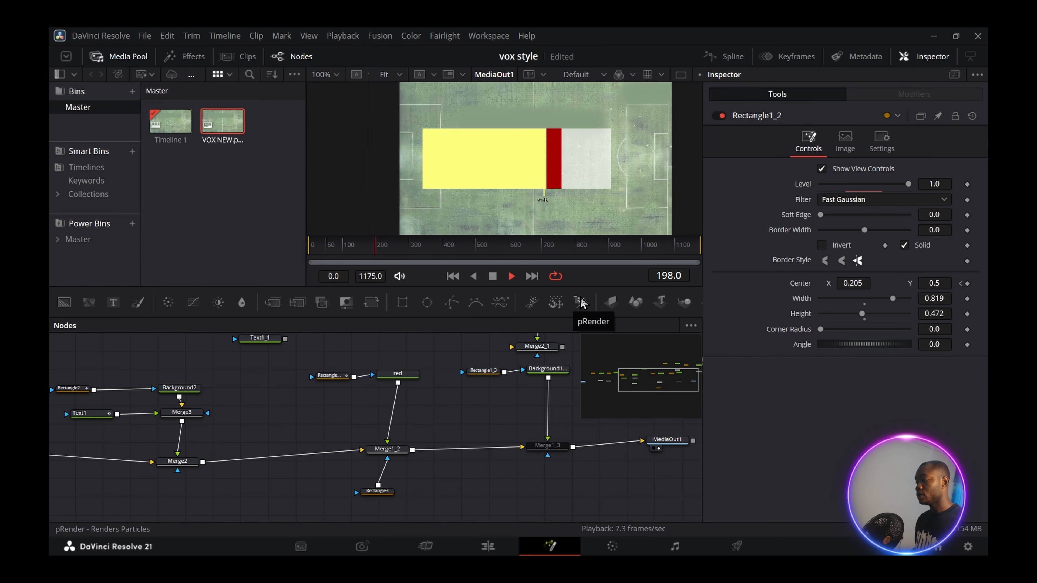
- Stop playback and move the four red-bar nodes to the left
{"action": "key", "text": "space"}
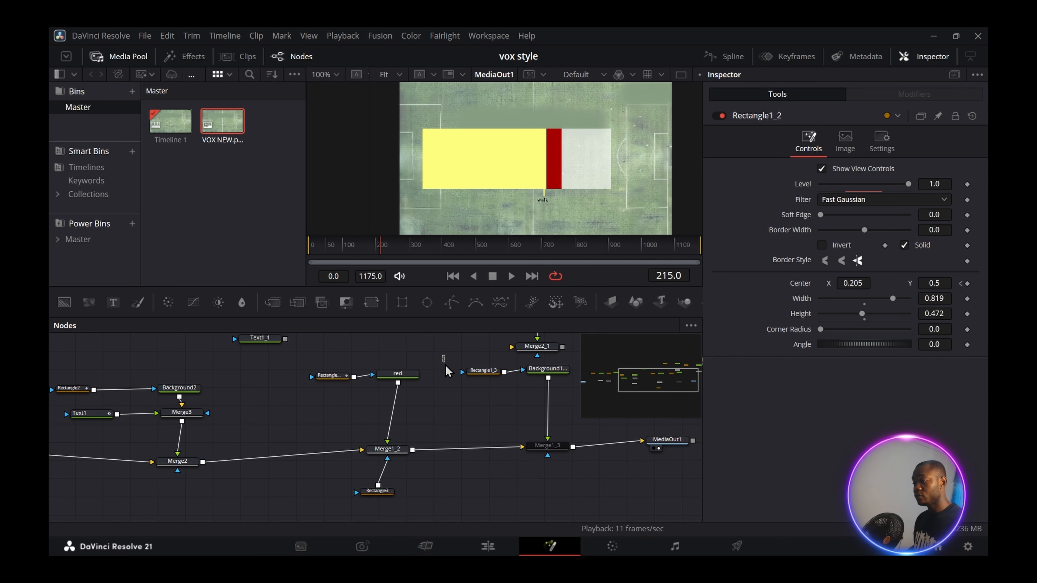
{"action": "left_click_drag", "start_coordinate": [443, 355], "coordinate": [306, 521]}
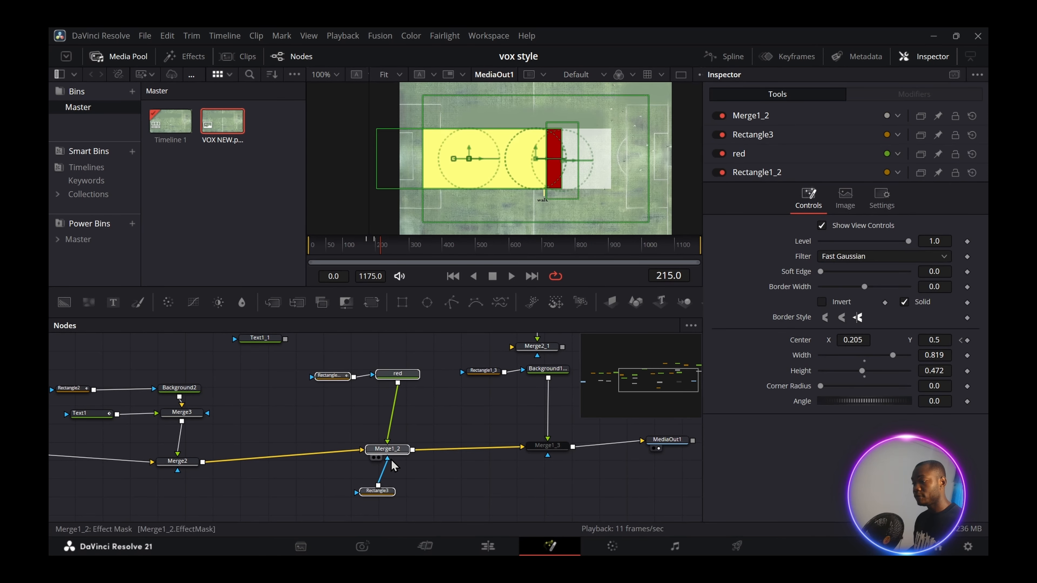
{"action": "left_click_drag", "start_coordinate": [396, 450], "coordinate": [369, 454]}
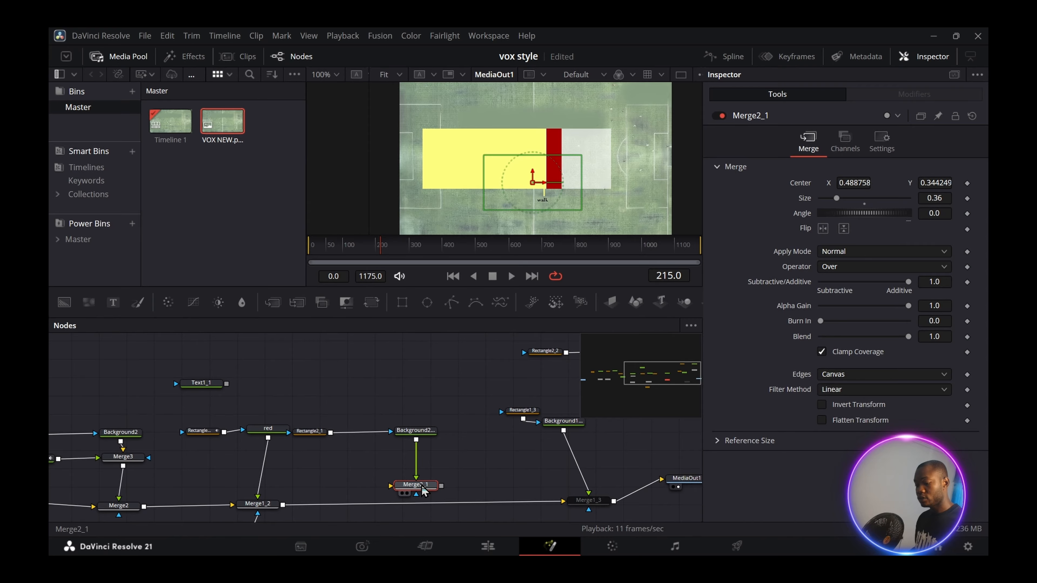
- Insert Merge2_1 after Merge1_2 and set its Center X to 0.589759
{"action": "left_click_drag", "start_coordinate": [423, 490], "coordinate": [378, 506]}
{"action": "scroll", "coordinate": [380, 505], "scroll_direction": "down", "scroll_amount": 1}
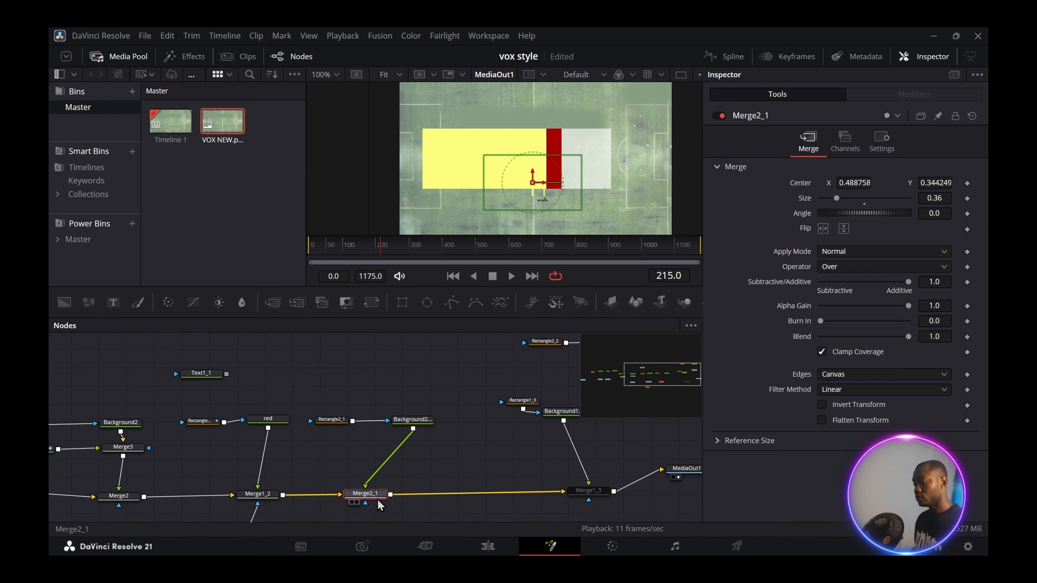
{"action": "left_click_drag", "start_coordinate": [852, 183], "coordinate": [950, 178]}
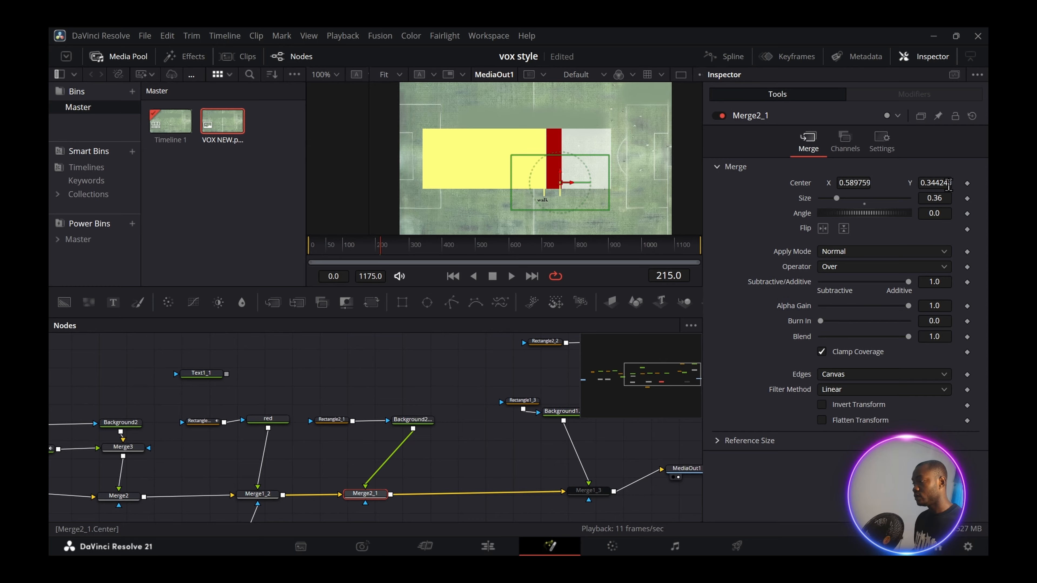
{"action": "left_click", "coordinate": [412, 420]}
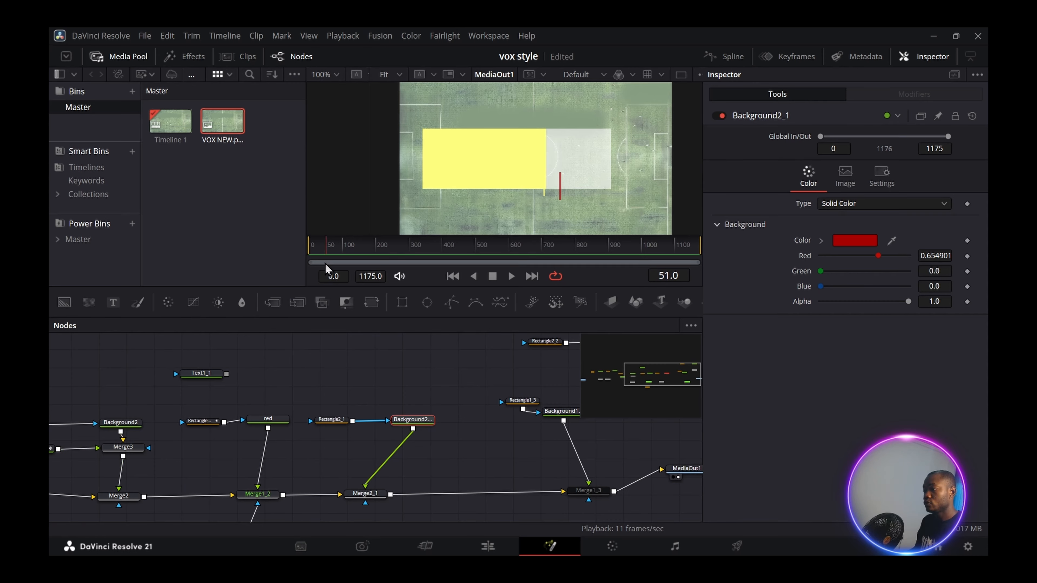
- Make the marker line red and keyframe Rectangle2_1's Level at frames 0 and 235
{"action": "left_click_drag", "start_coordinate": [325, 265], "coordinate": [309, 267]}
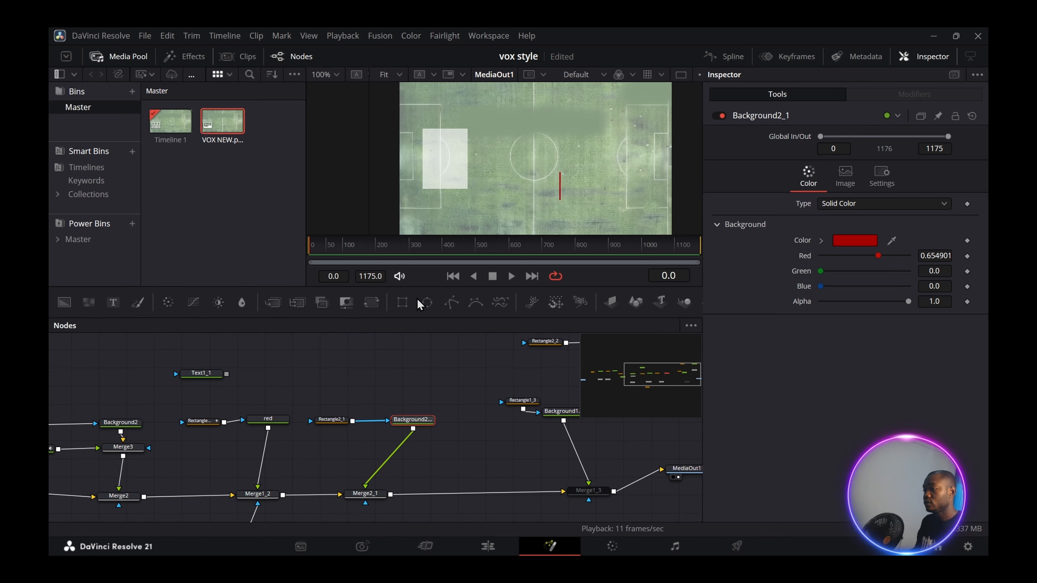
{"action": "left_click", "coordinate": [332, 419]}
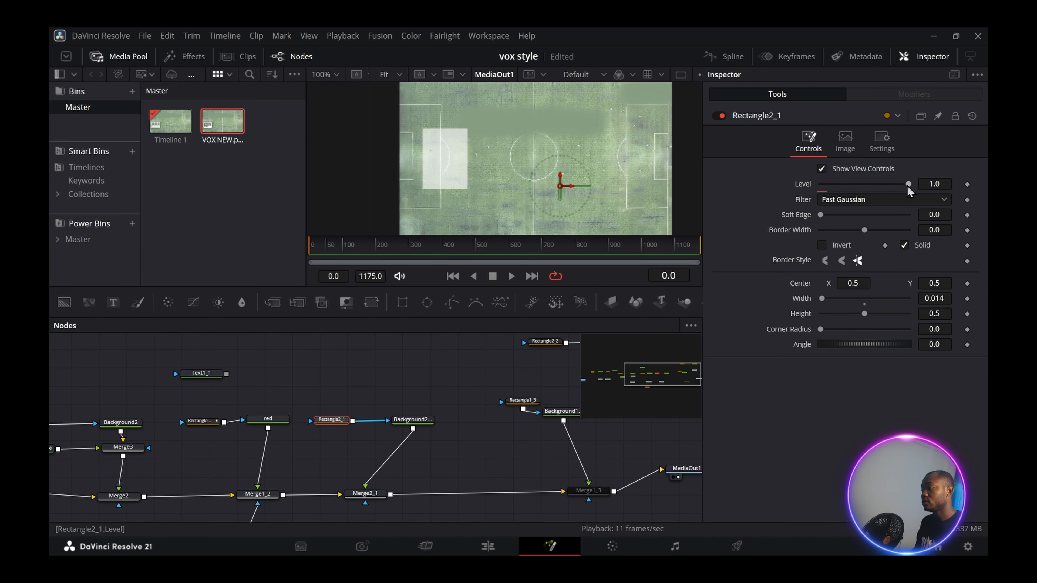
{"action": "left_click", "coordinate": [967, 184]}
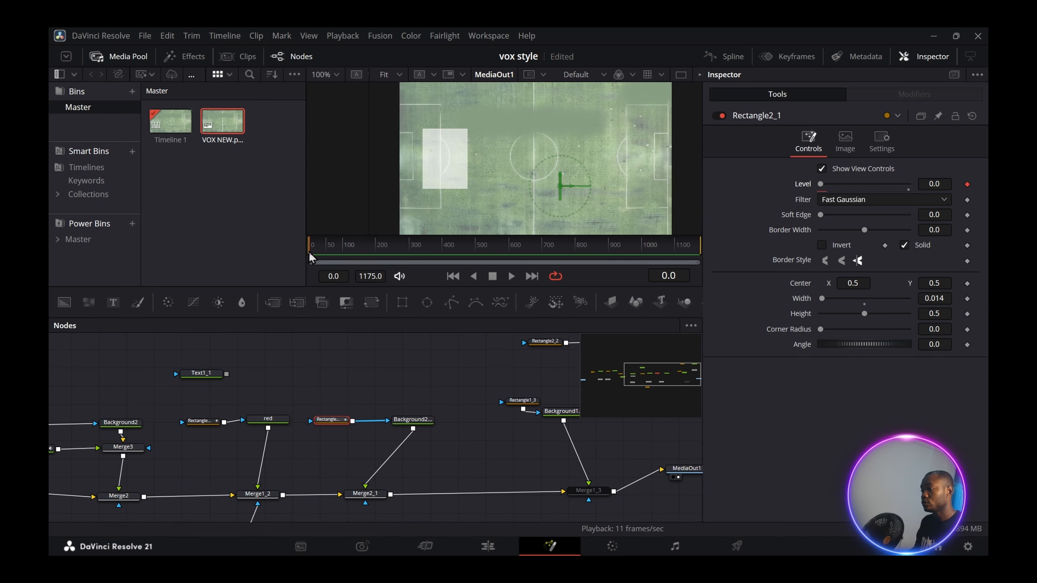
{"action": "left_click_drag", "start_coordinate": [310, 256], "coordinate": [387, 256]}
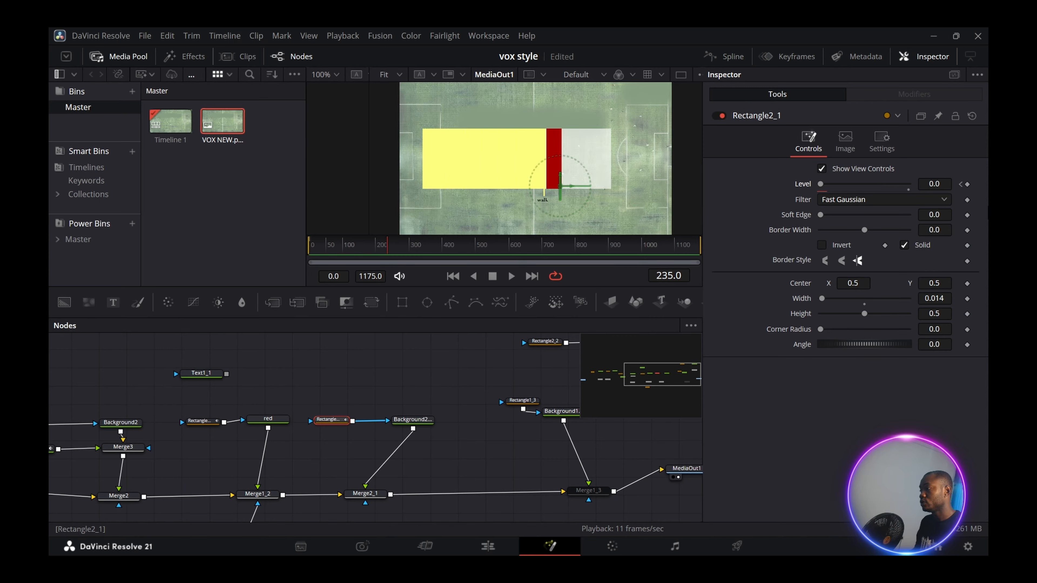
{"action": "left_click", "coordinate": [967, 184]}
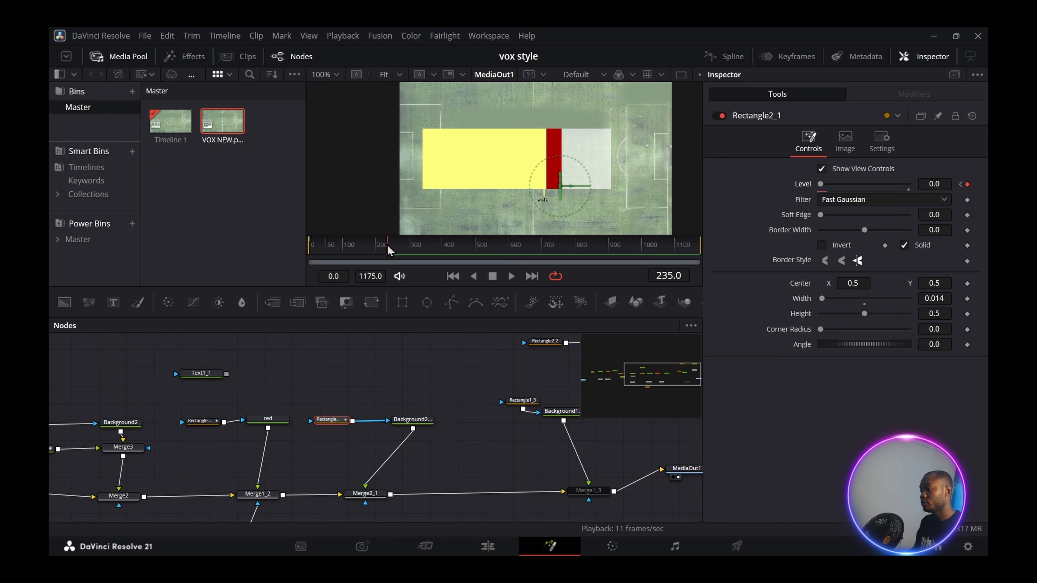
{"action": "left_click_drag", "start_coordinate": [820, 184], "coordinate": [835, 185]}
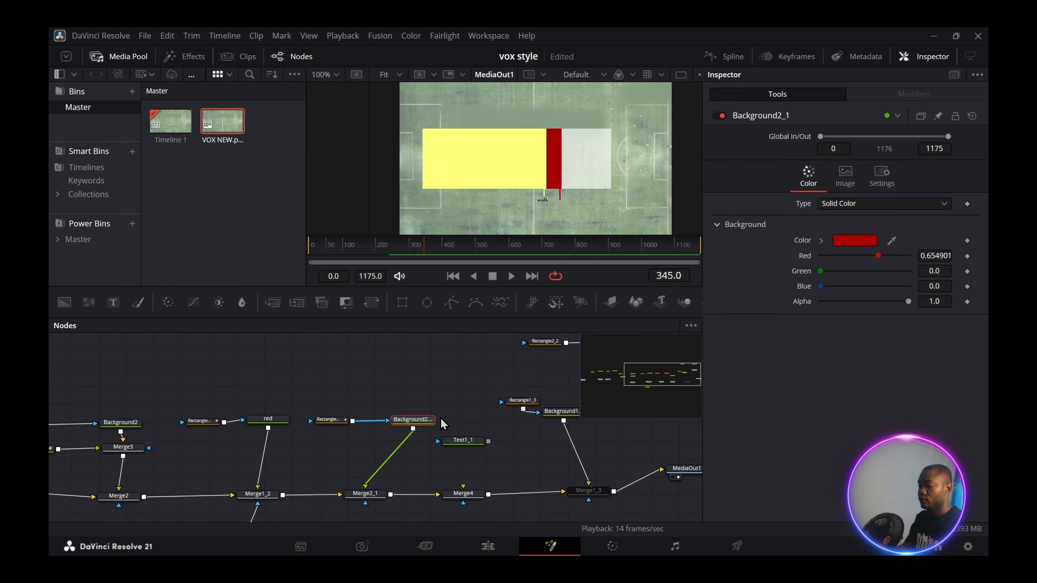
- Add Merge5 after Background2_1 and connect Text1_1 into its foreground
{"action": "key", "text": "shift+space"}
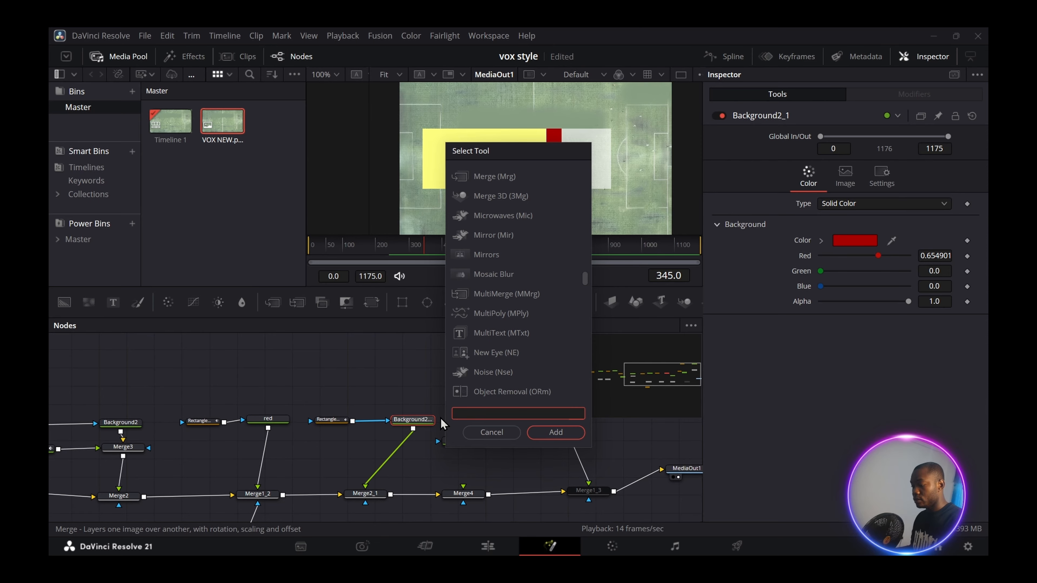
{"action": "type", "text": "mer"}
{"action": "key", "text": "Return"}
{"action": "left_click_drag", "start_coordinate": [312, 400], "coordinate": [393, 433]}
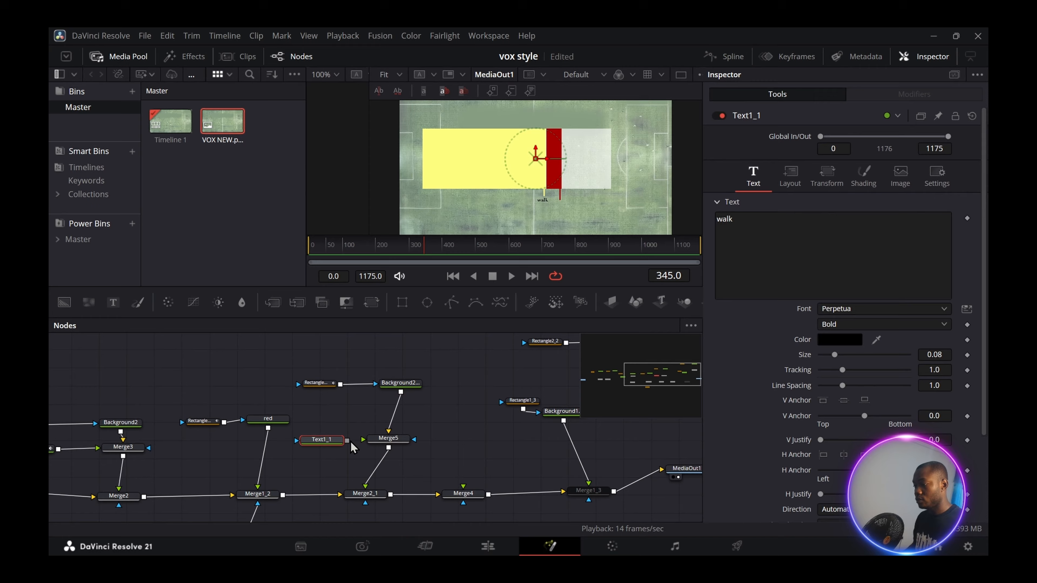
{"action": "mouse_move", "coordinate": [347, 441]}
{"action": "left_mouse_down"}
{"action": "mouse_move", "coordinate": [376, 441]}
{"action": "mouse_move", "coordinate": [363, 439]}
{"action": "left_mouse_up"}
- Keyframe the 'Dance' label's Shading Alpha from 0 to 1 so it fades in by frame 272
{"action": "left_click", "coordinate": [789, 176]}
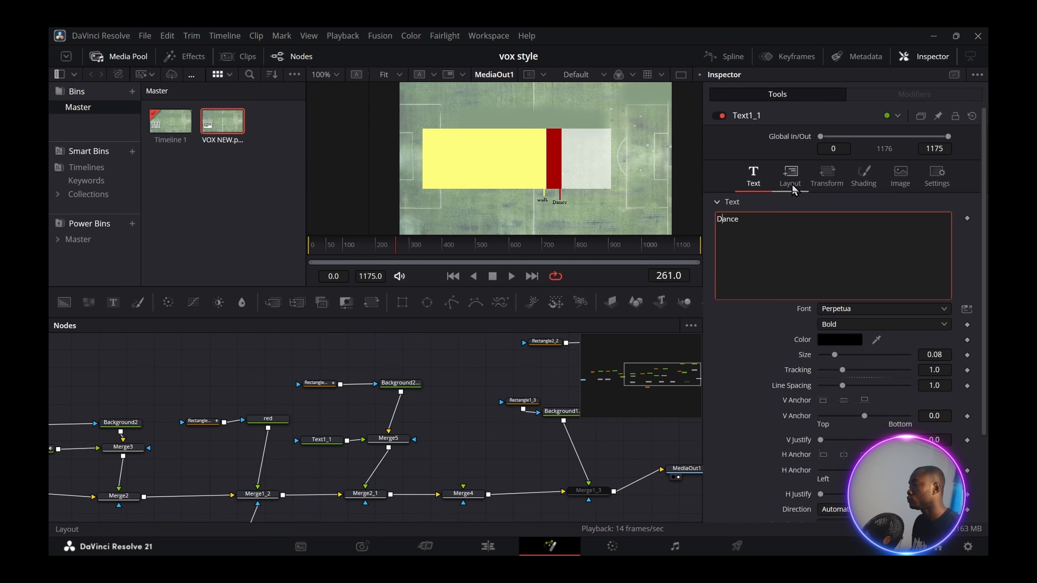
{"action": "left_click", "coordinate": [863, 176]}
{"action": "left_click_drag", "start_coordinate": [909, 452], "coordinate": [819, 452]}
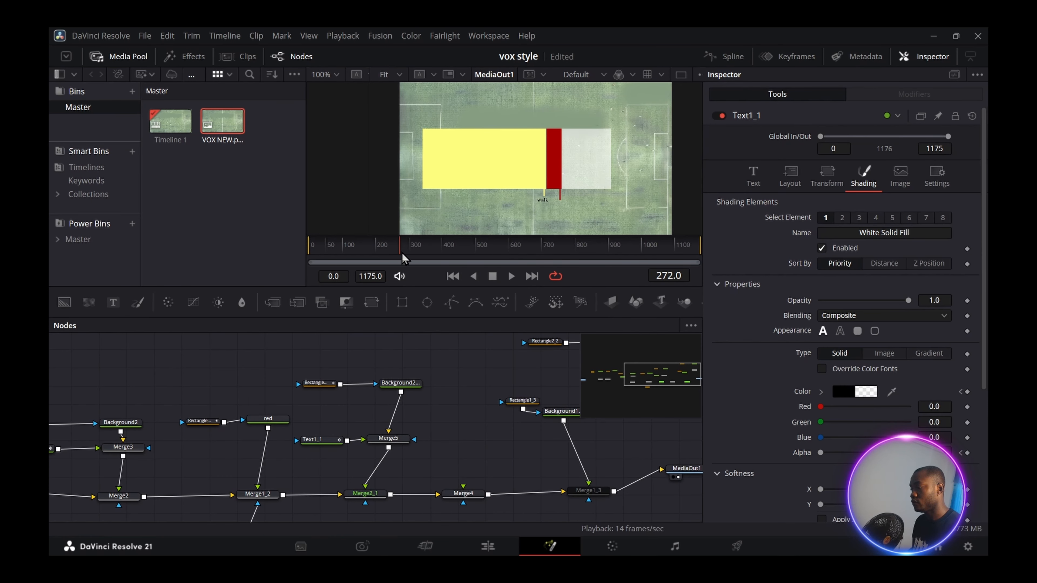
{"action": "left_click_drag", "start_coordinate": [819, 452], "coordinate": [967, 457]}
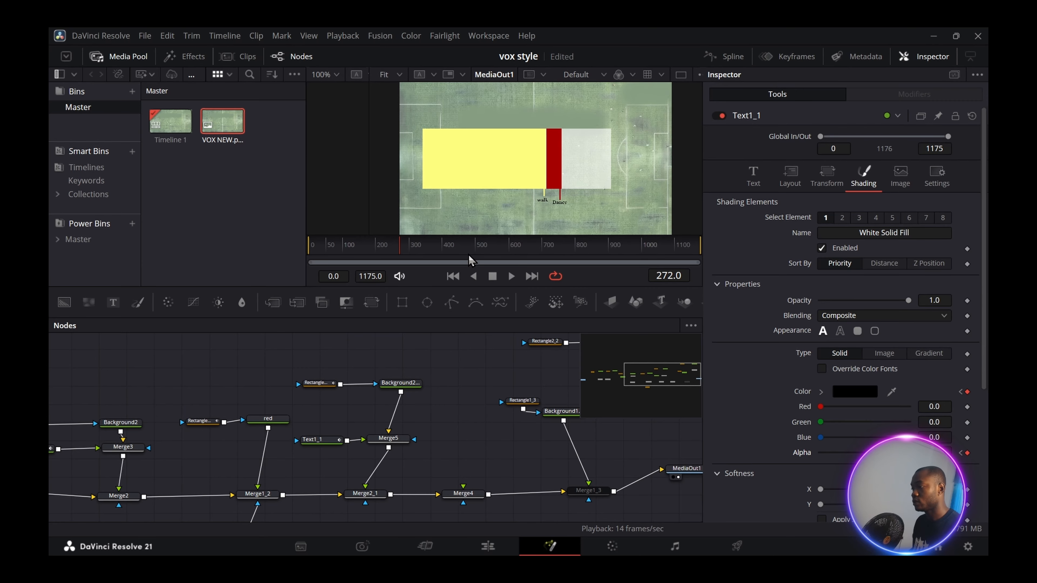
{"action": "left_click_drag", "start_coordinate": [395, 245], "coordinate": [431, 244]}
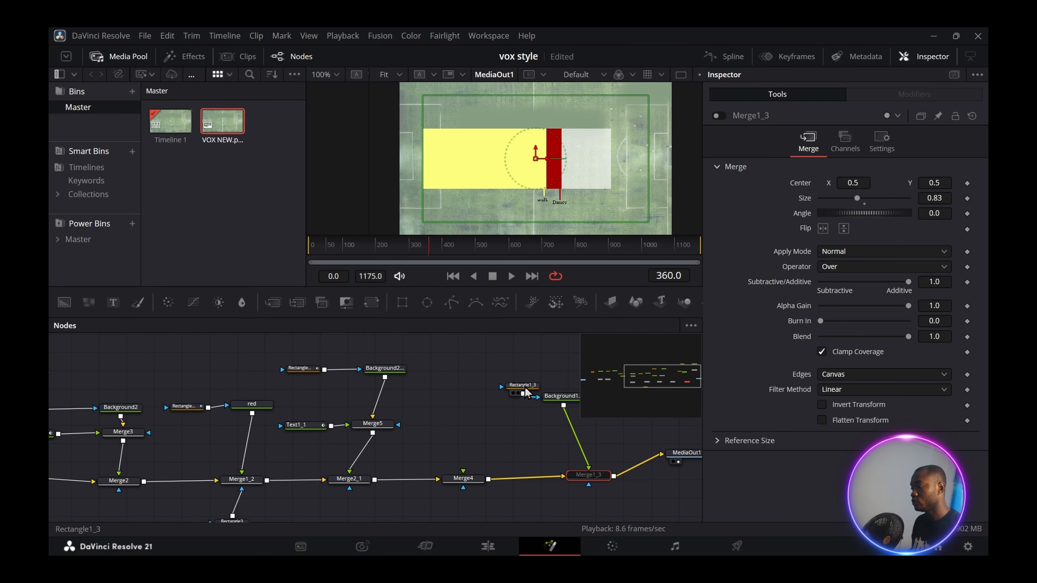
- Change Background1_3's colour to bright green #55ff00
{"action": "left_click_drag", "start_coordinate": [524, 387], "coordinate": [503, 387]}
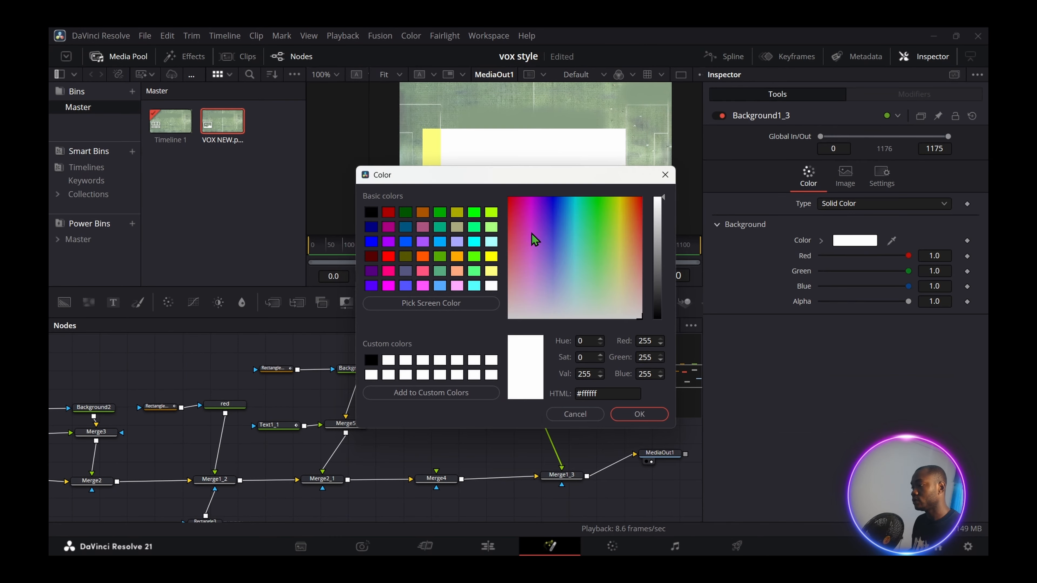
{"action": "left_click", "coordinate": [474, 256]}
{"action": "left_click", "coordinate": [639, 414]}
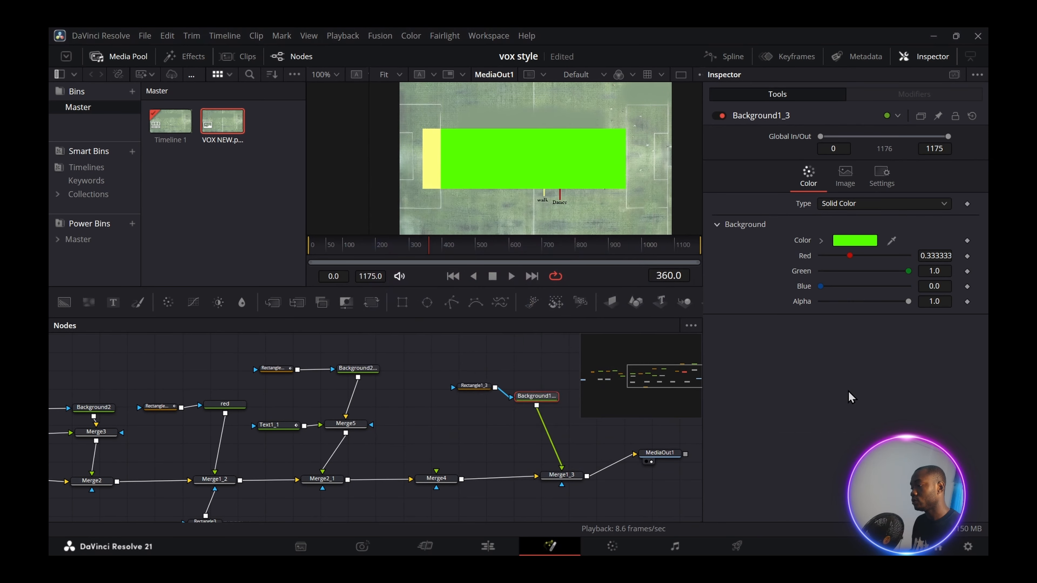
{"action": "left_click", "coordinate": [473, 385]}
{"action": "left_click", "coordinate": [537, 398]}
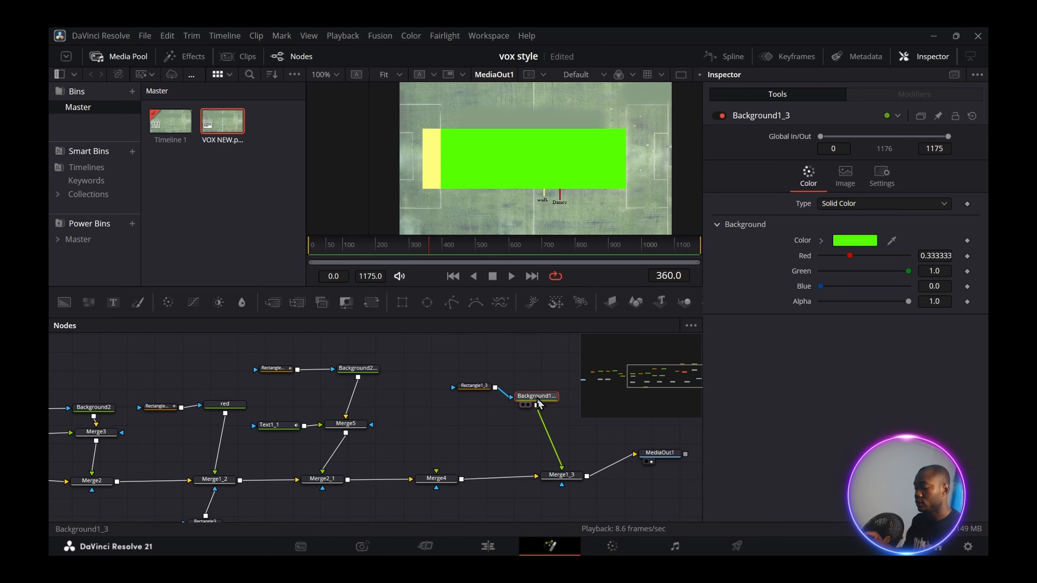
- Rename the node 'green' and narrow Rectangle1_3 to width 0.169885 from its left edge
{"action": "key", "text": "F2"}
{"action": "type", "text": "green"}
{"action": "key", "text": "Return"}
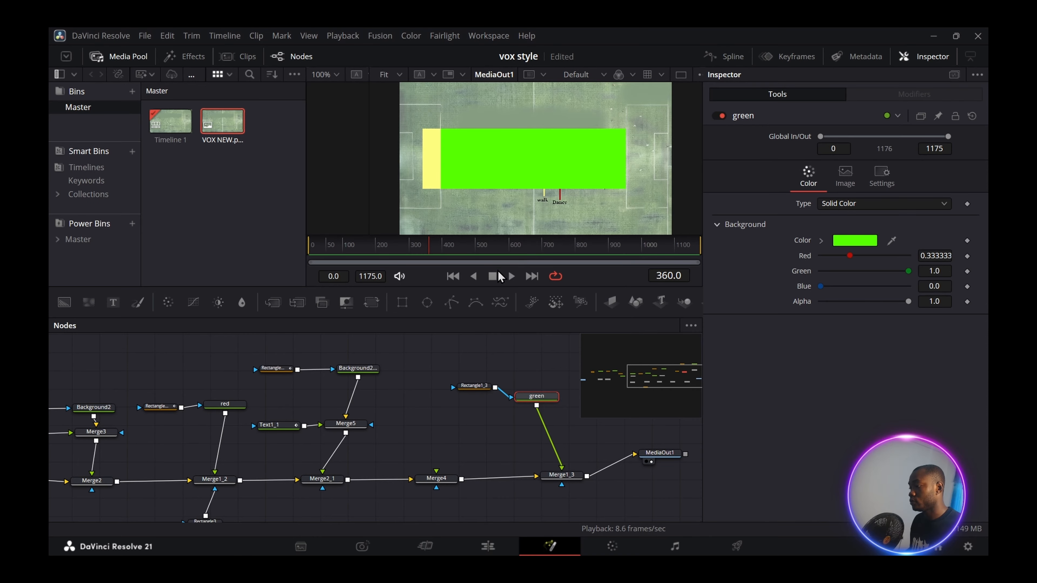
{"action": "left_click", "coordinate": [472, 393]}
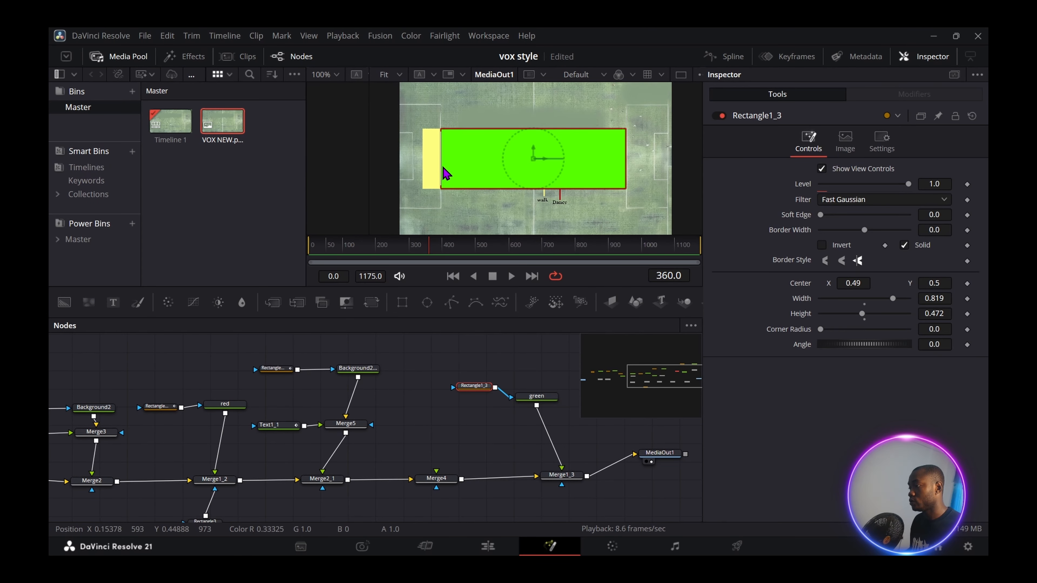
{"action": "left_click_drag", "start_coordinate": [440, 176], "coordinate": [586, 169]}
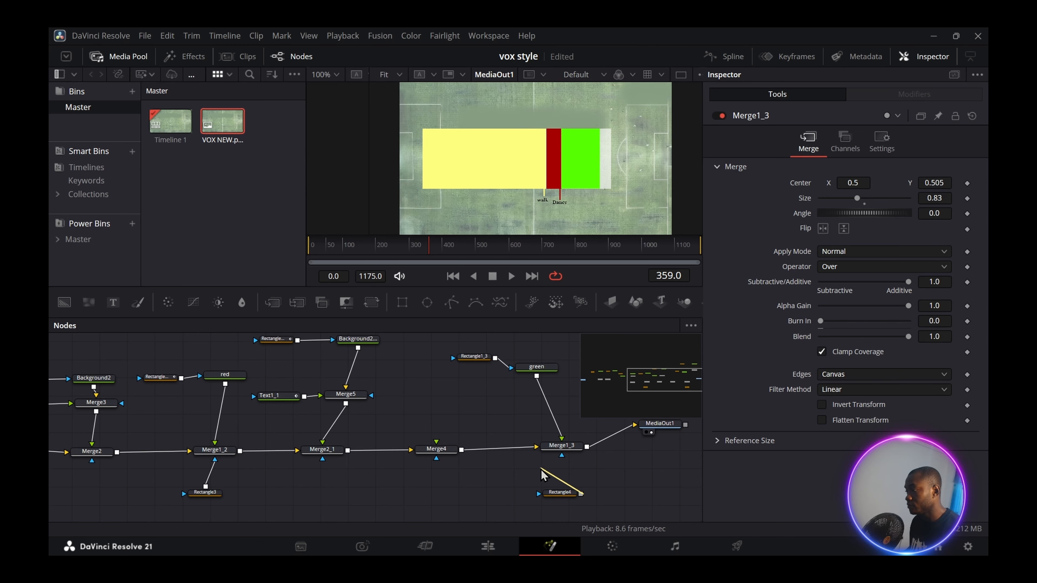
- Connect Rectangle4 as Merge1_3's mask and slide it right by frame 371 to reveal the green strip
{"action": "left_click_drag", "start_coordinate": [540, 473], "coordinate": [562, 455]}
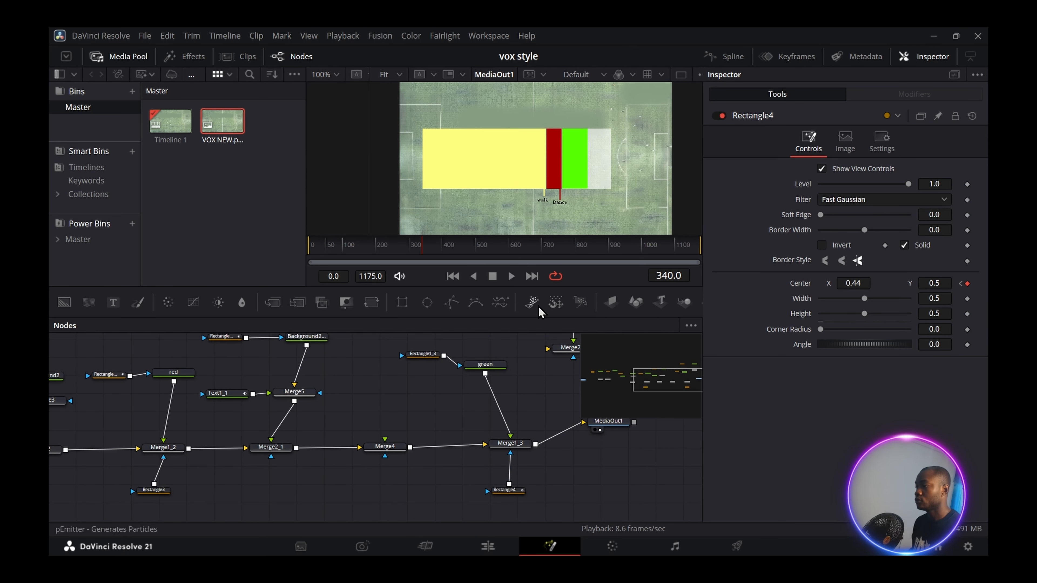
{"action": "left_click_drag", "start_coordinate": [420, 255], "coordinate": [371, 256]}
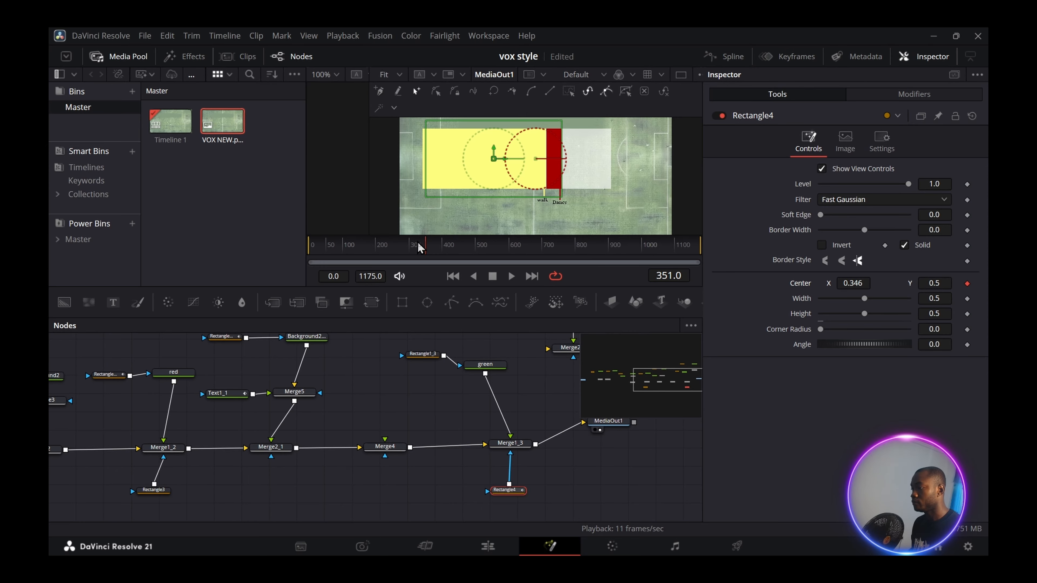
{"action": "left_click", "coordinate": [427, 246]}
{"action": "left_click_drag", "start_coordinate": [426, 250], "coordinate": [432, 248]}
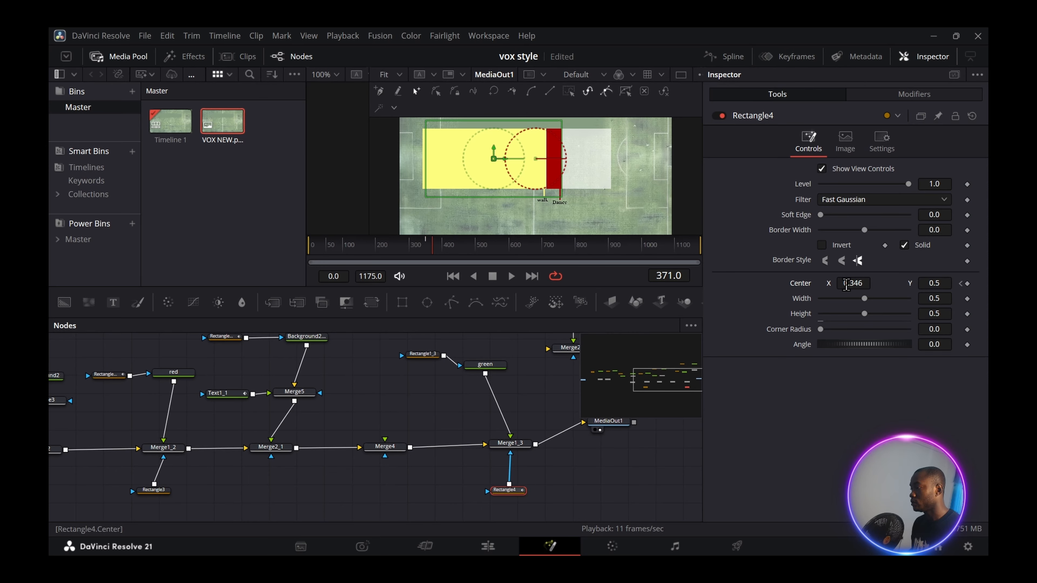
{"action": "left_click_drag", "start_coordinate": [847, 285], "coordinate": [881, 284]}
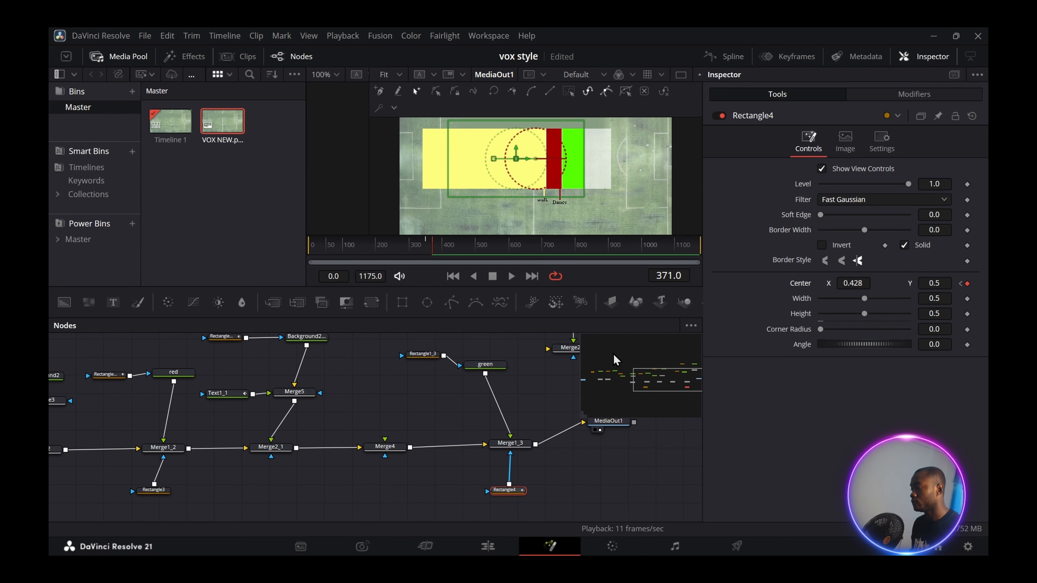
- Return the playhead to around frame 130 and reposition the new marker nodes in the graph
{"action": "left_click", "coordinate": [546, 401]}
{"action": "left_click", "coordinate": [352, 245]}
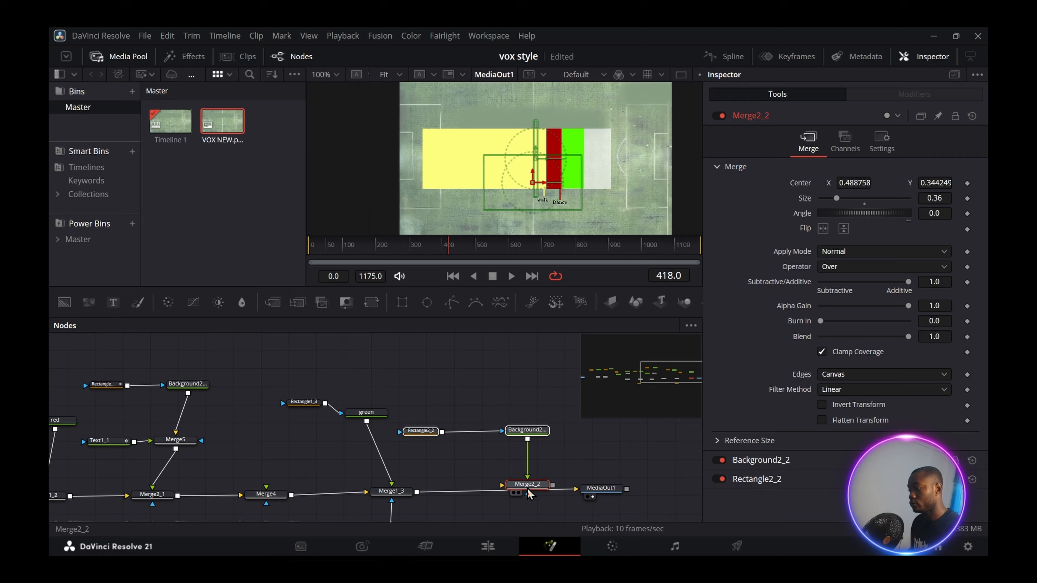
{"action": "left_click_drag", "start_coordinate": [528, 492], "coordinate": [515, 496]}
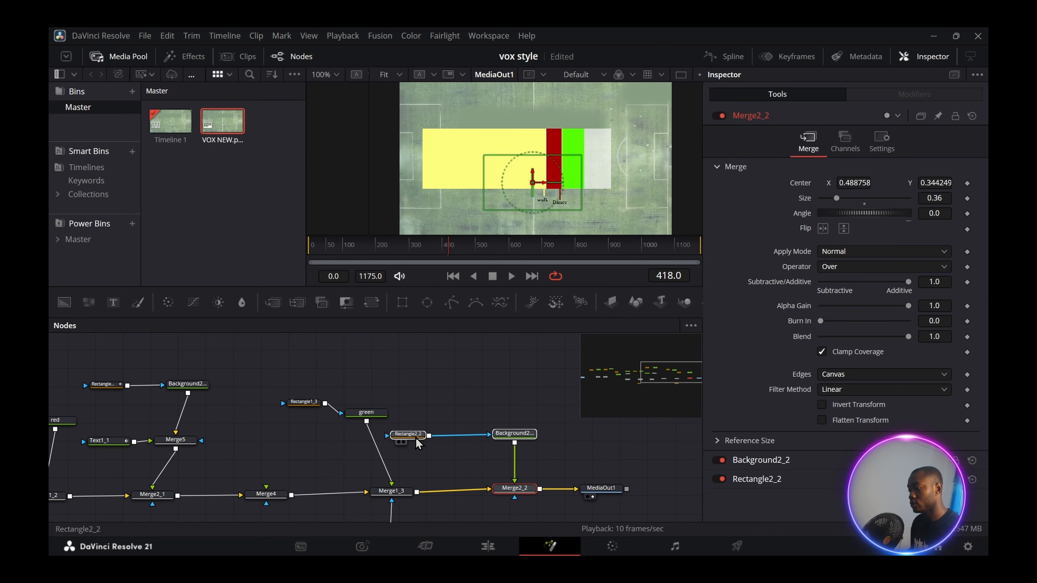
- Make Background2_2 green by sampling the green bar's colour
{"action": "left_click_drag", "start_coordinate": [416, 437], "coordinate": [422, 444]}
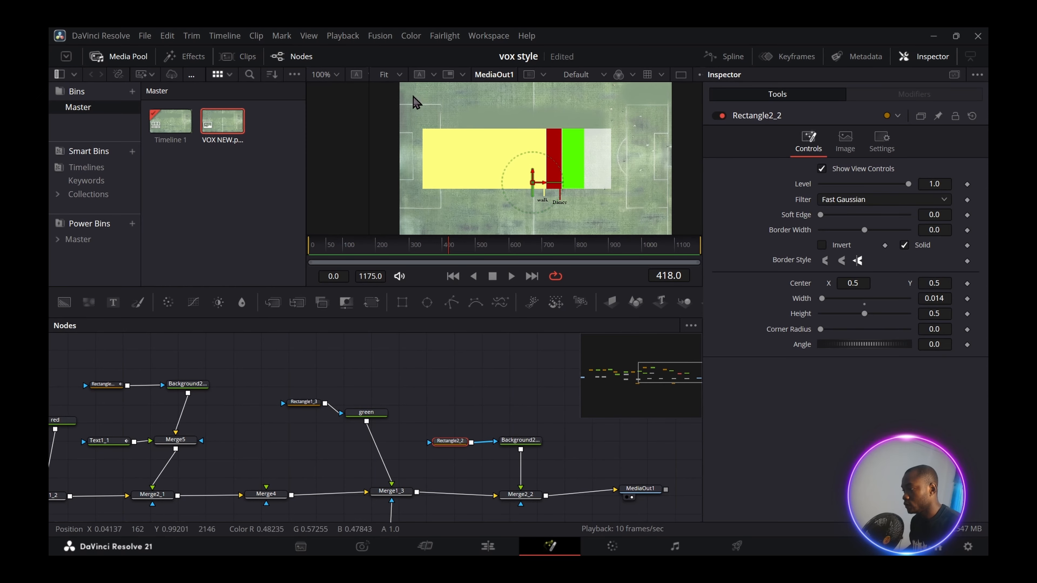
{"action": "left_click", "coordinate": [519, 441]}
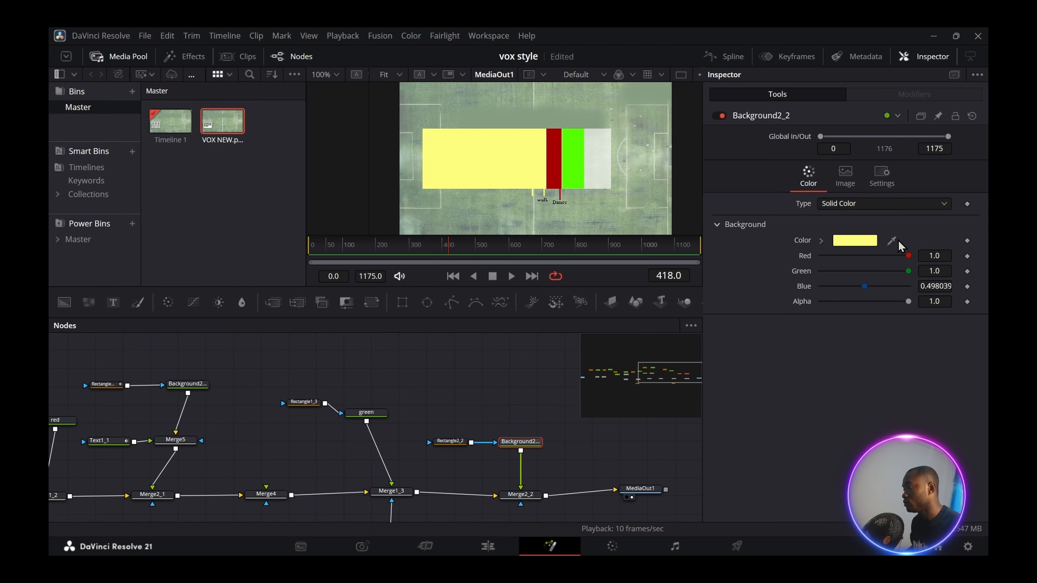
{"action": "left_click_drag", "start_coordinate": [892, 244], "coordinate": [573, 159]}
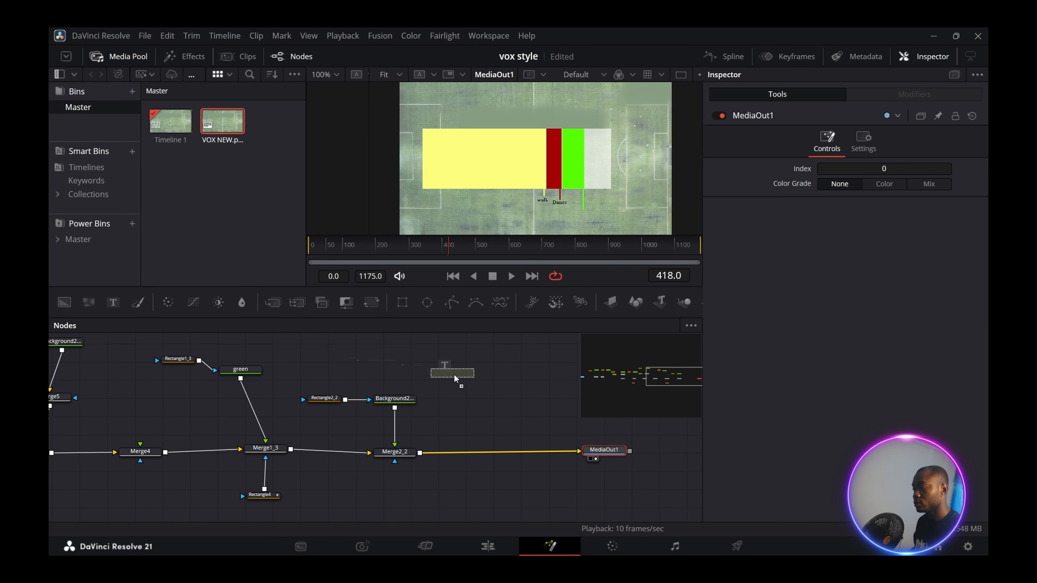
- Add a Text2 'play' label merged onto Background2_2 via Merge6
{"action": "left_click", "coordinate": [454, 378]}
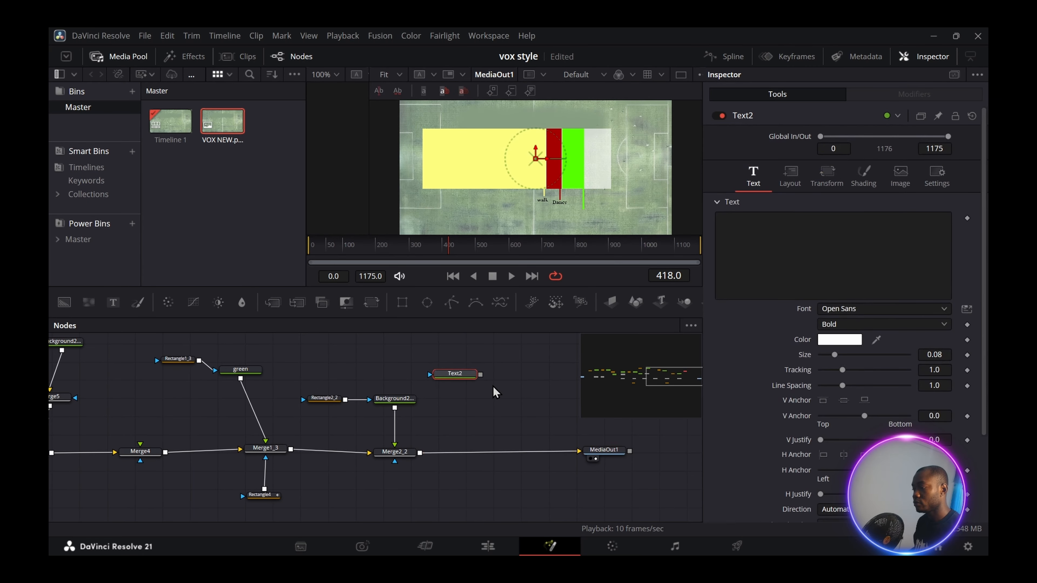
{"action": "left_click", "coordinate": [400, 402]}
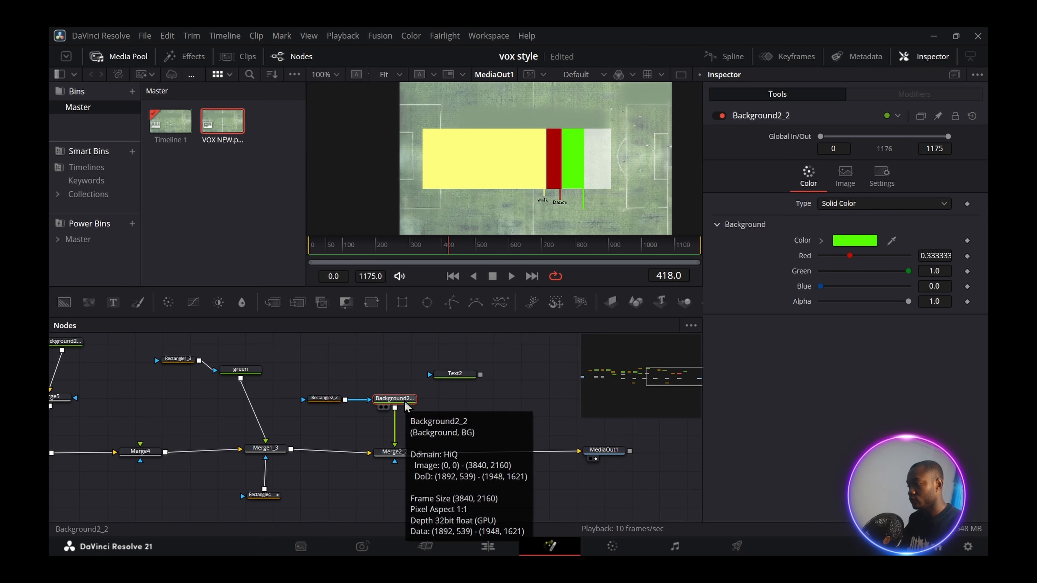
{"action": "key", "text": "shift+space"}
{"action": "key", "text": "Return"}
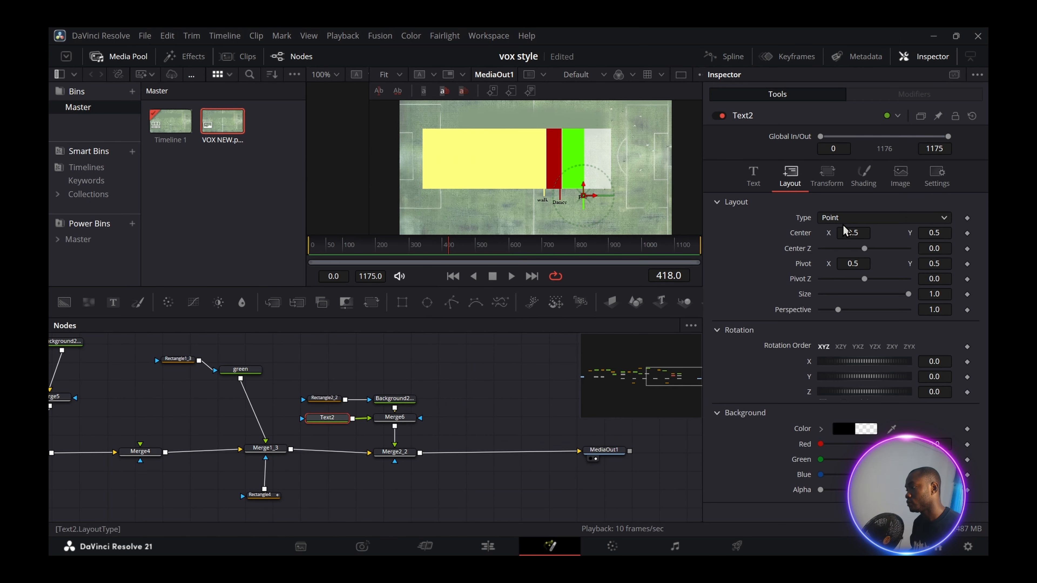
- Lower the label's Center Y and keyframe its shading Alpha from 0 to 1
{"action": "left_click_drag", "start_coordinate": [946, 233], "coordinate": [932, 234]}
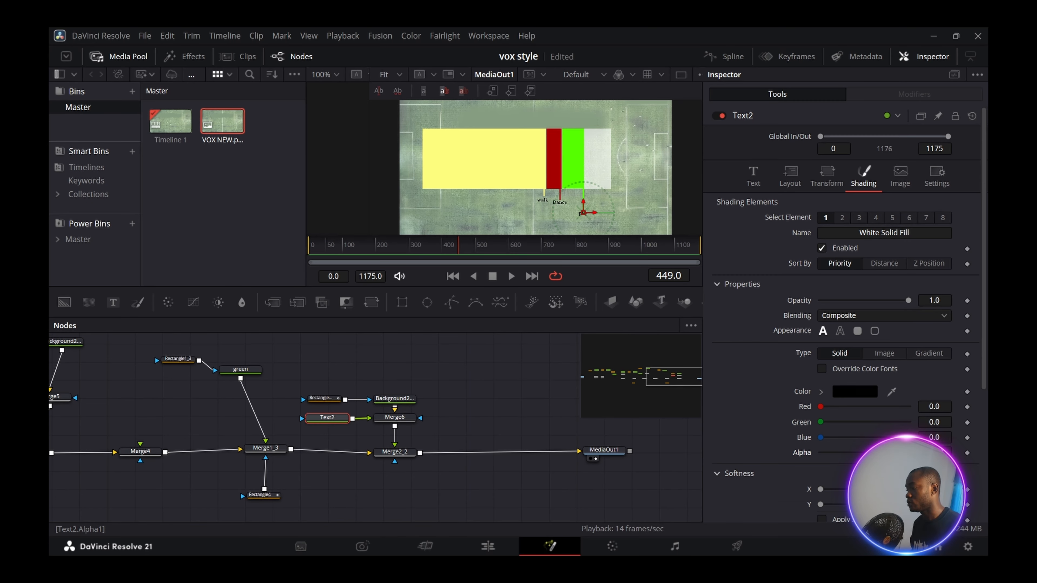
{"action": "left_click_drag", "start_coordinate": [908, 452], "coordinate": [783, 453]}
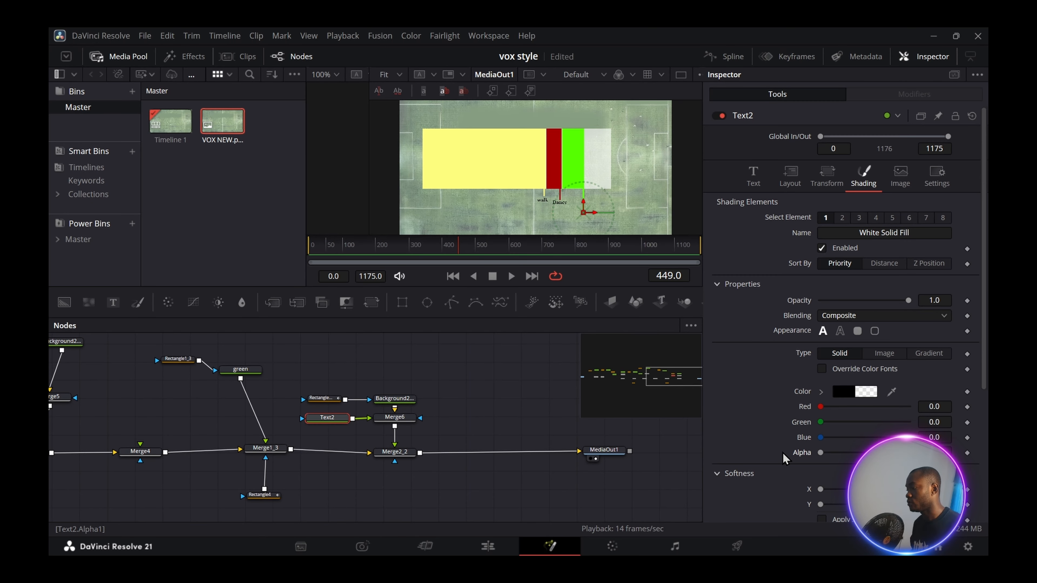
{"action": "left_click", "coordinate": [967, 452]}
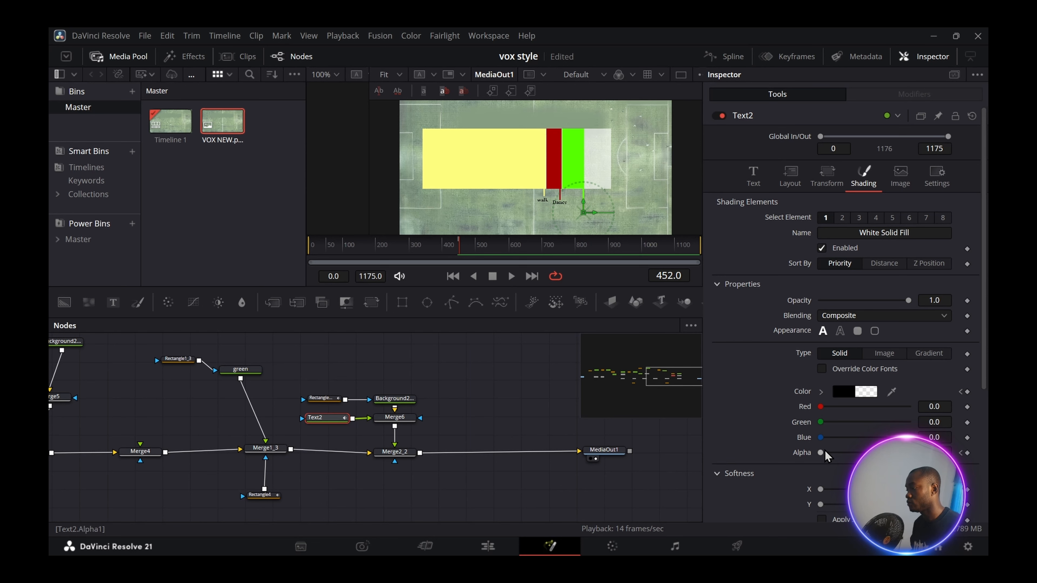
{"action": "left_click_drag", "start_coordinate": [820, 452], "coordinate": [951, 453]}
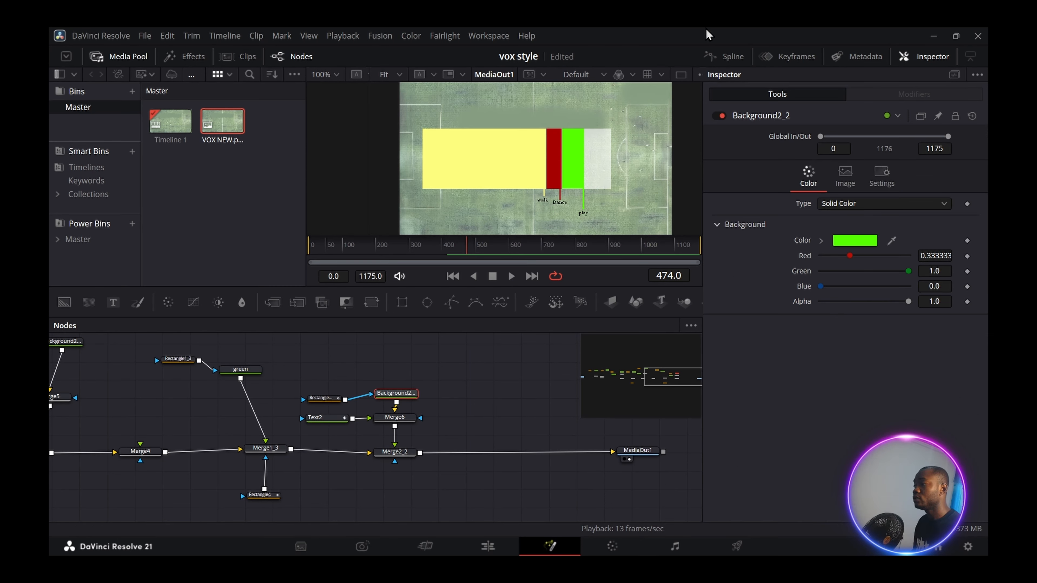
{"action": "left_click", "coordinate": [730, 57]}
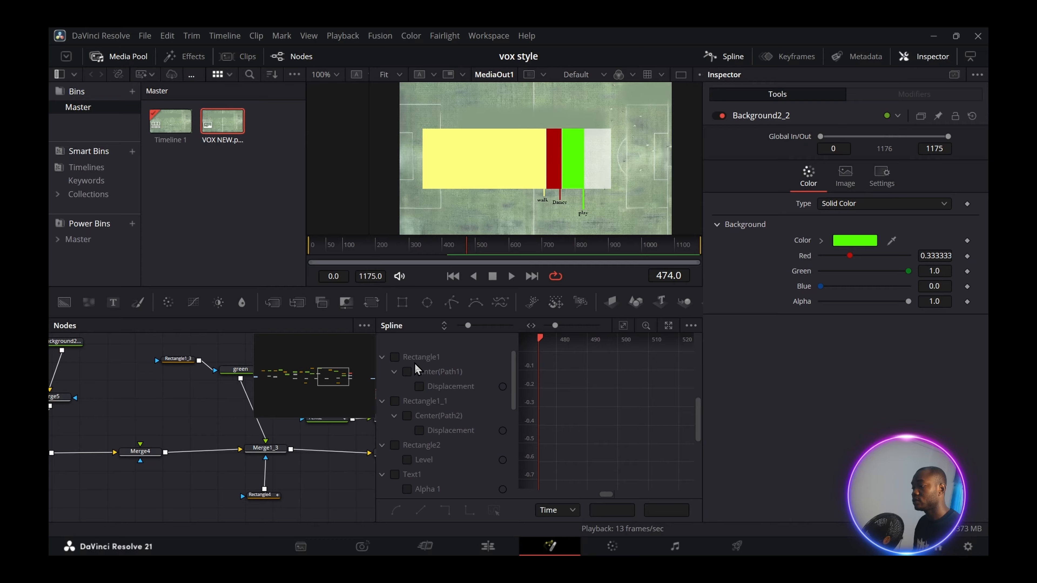
- Show the curves for Rectangle1, Rectangle1_1, Rectangle2, Rectangle1_2, Rectangle2_1, Text1_1 and Rectangle2_2 in the Spline editor
{"action": "left_click", "coordinate": [394, 357]}
{"action": "left_click", "coordinate": [404, 401]}
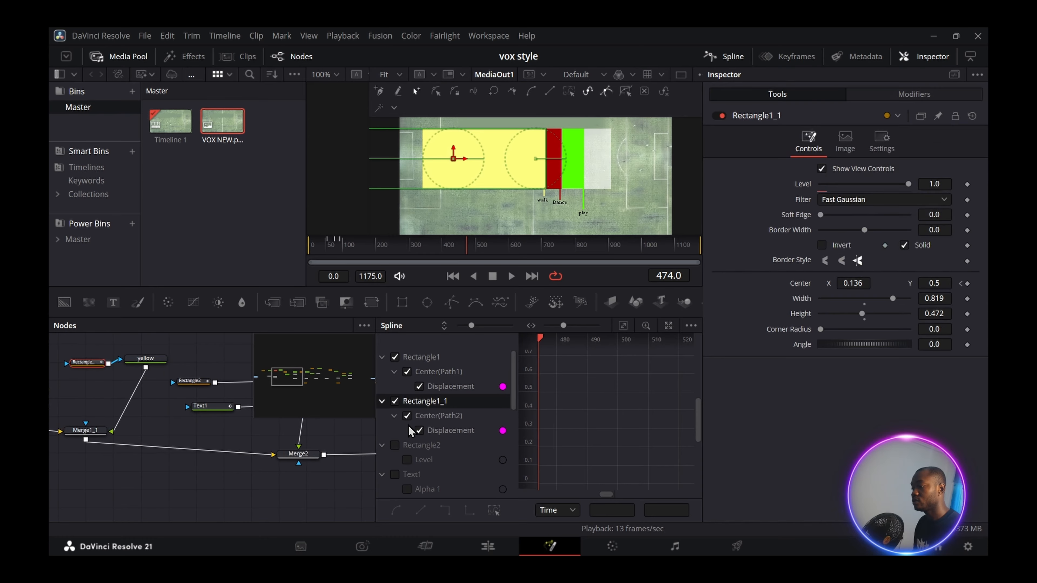
{"action": "left_click", "coordinate": [394, 446]}
{"action": "left_click", "coordinate": [383, 475]}
{"action": "left_click", "coordinate": [410, 489]}
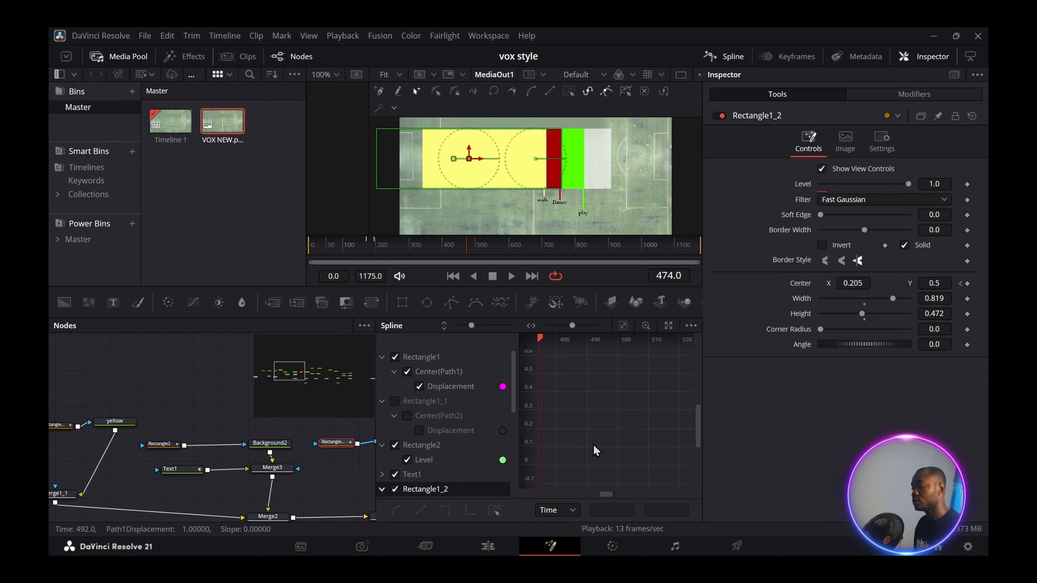
{"action": "scroll", "coordinate": [478, 458], "scroll_direction": "down", "scroll_amount": 4}
{"action": "left_click", "coordinate": [406, 371]}
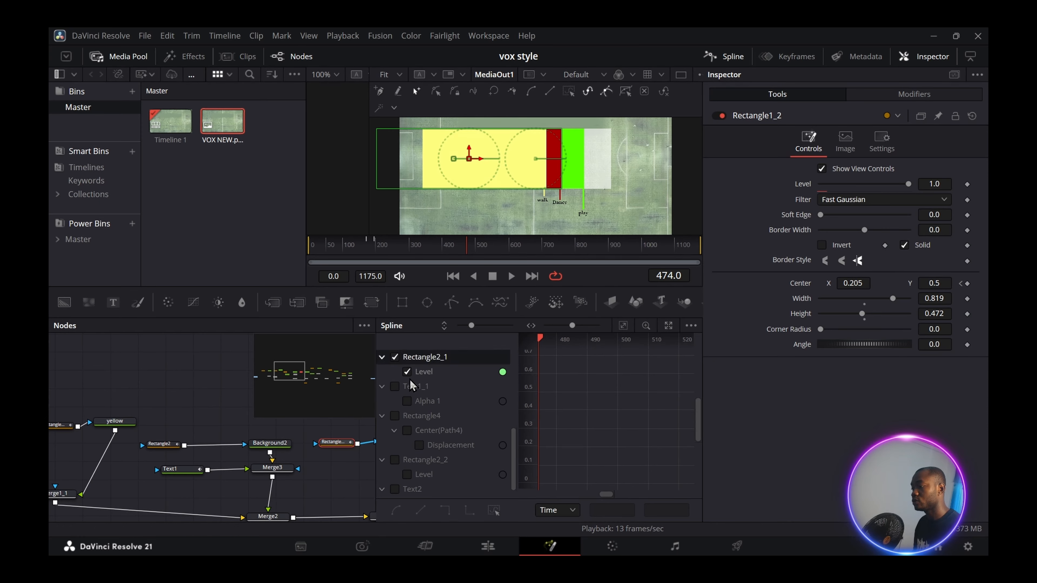
{"action": "left_click", "coordinate": [394, 387]}
{"action": "left_click", "coordinate": [395, 431]}
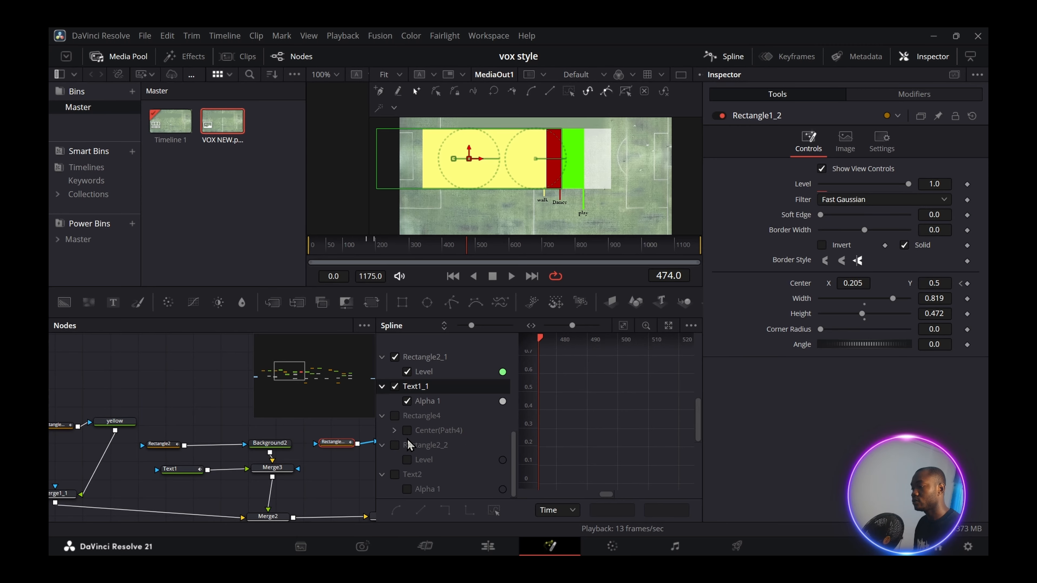
{"action": "left_click", "coordinate": [407, 431]}
{"action": "left_click", "coordinate": [396, 447]}
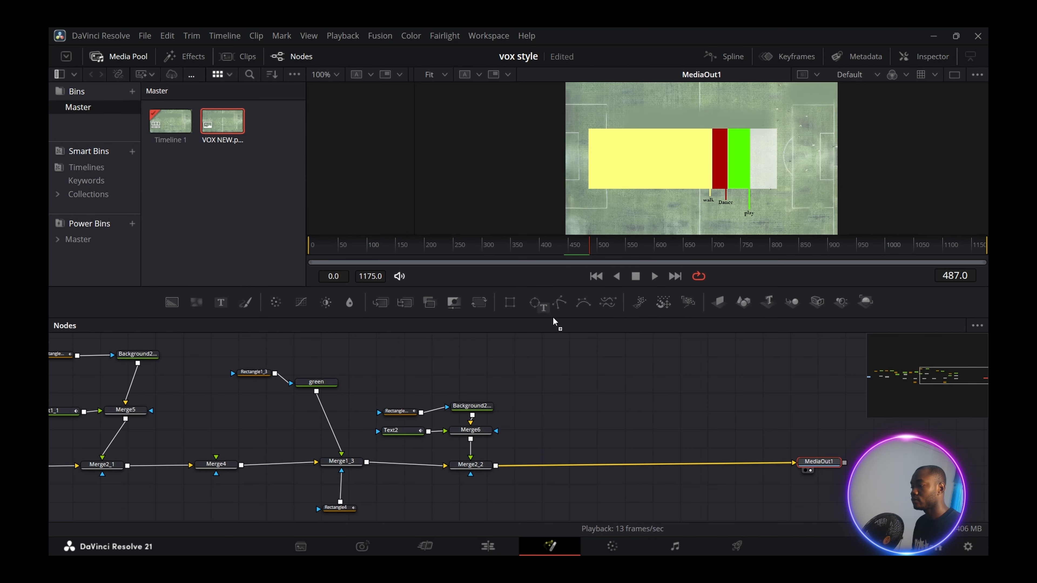
- Add a Text3 node merged via Merge7 and type the '90 minutes play' title
{"action": "left_click_drag", "start_coordinate": [555, 319], "coordinate": [496, 465]}
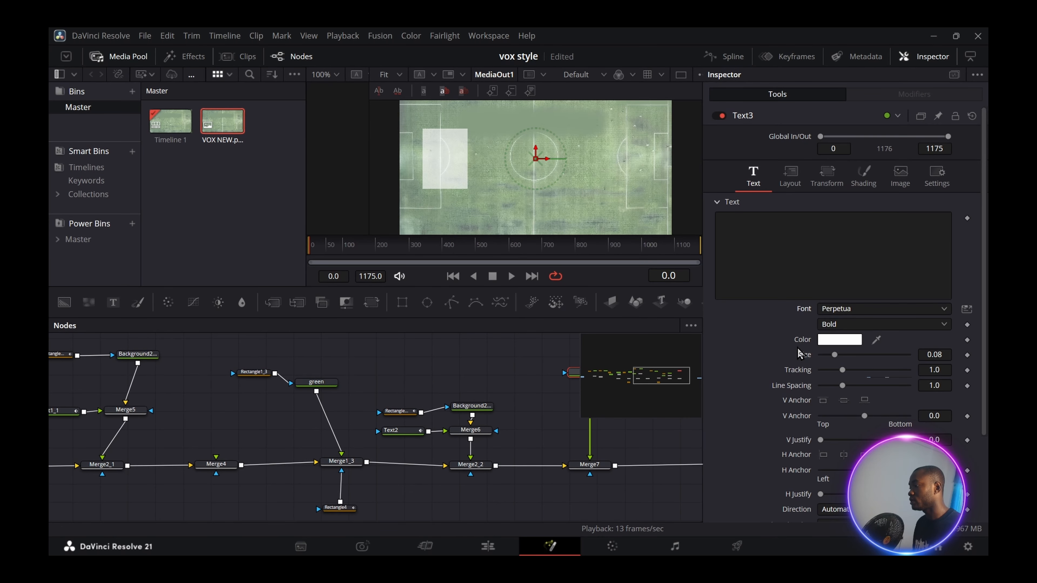
{"action": "left_click", "coordinate": [845, 255]}
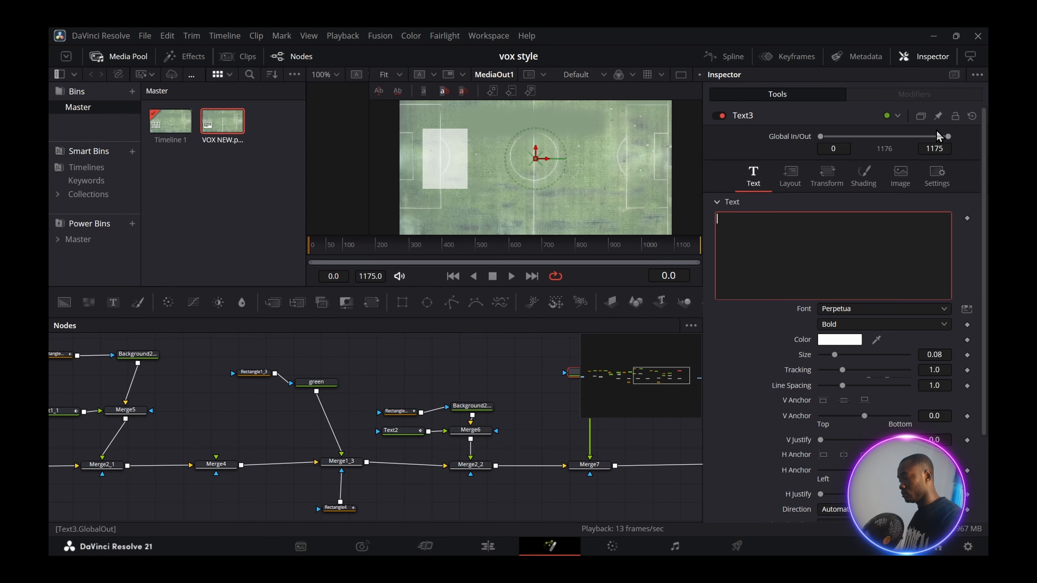
{"action": "type", "text": "90 minutes play"}
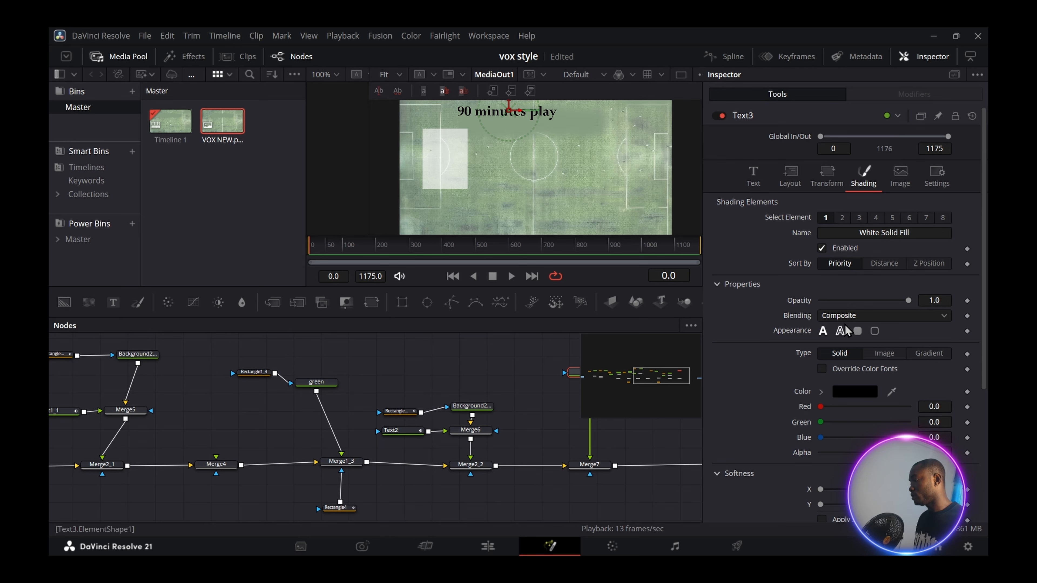
- Enable the Red Outline shading element, set its colour, and size the title to 0.0903
{"action": "left_click", "coordinate": [845, 220]}
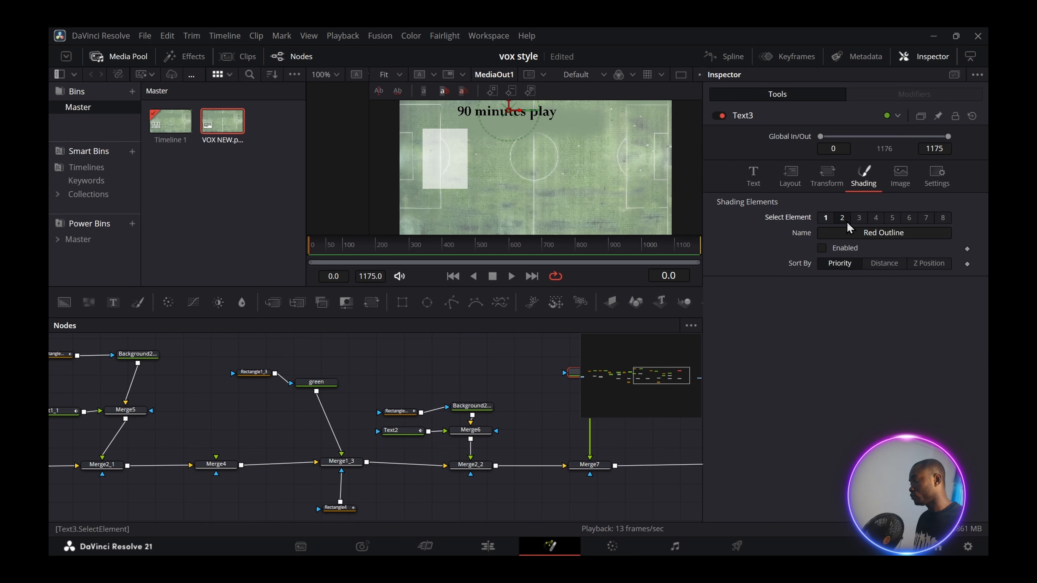
{"action": "left_click", "coordinate": [838, 248]}
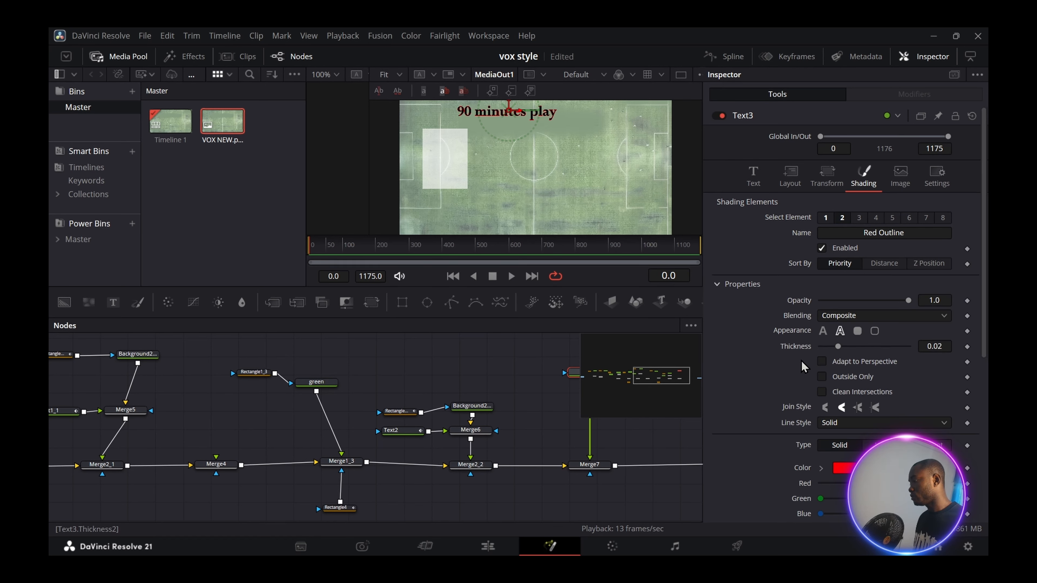
{"action": "left_click", "coordinate": [842, 467]}
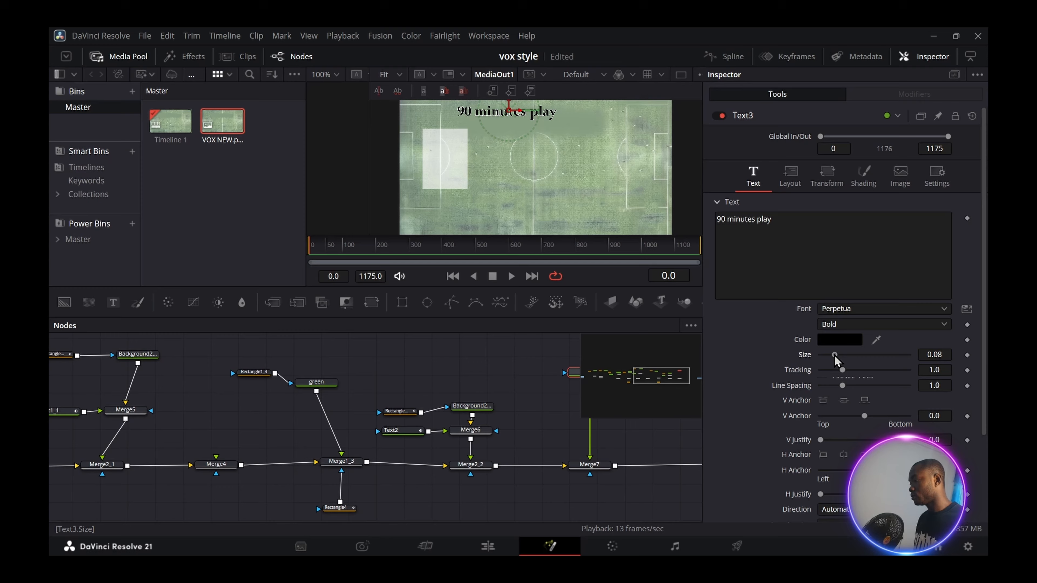
{"action": "left_click_drag", "start_coordinate": [834, 354], "coordinate": [853, 355]}
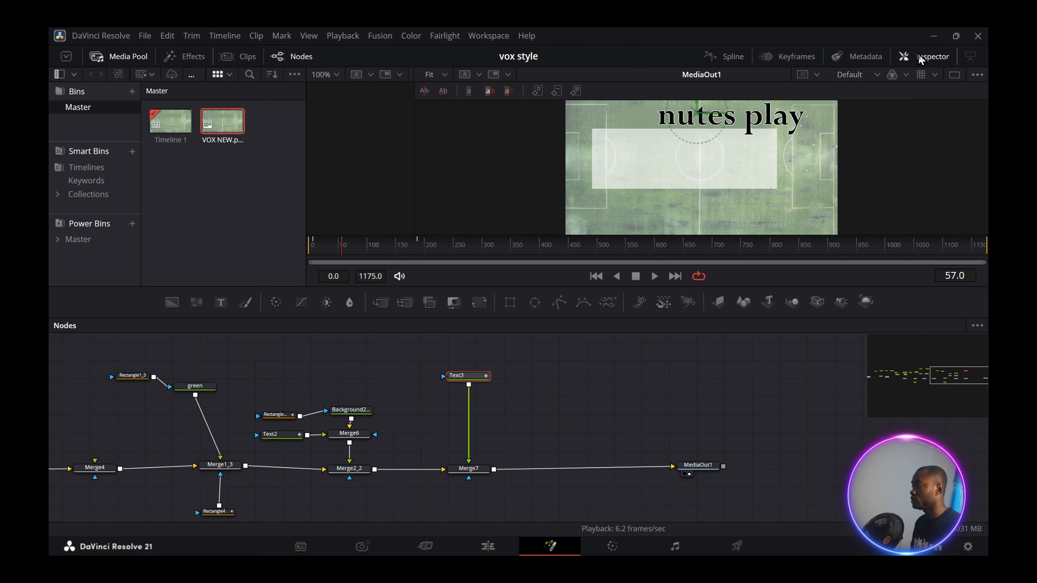
{"action": "left_click", "coordinate": [930, 56]}
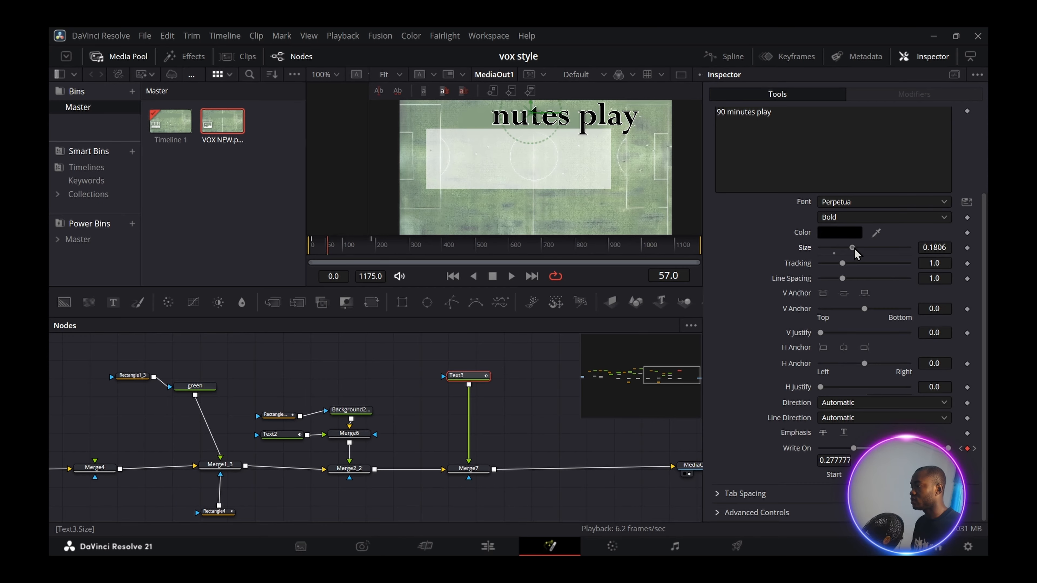
{"action": "left_click_drag", "start_coordinate": [852, 248], "coordinate": [835, 247]}
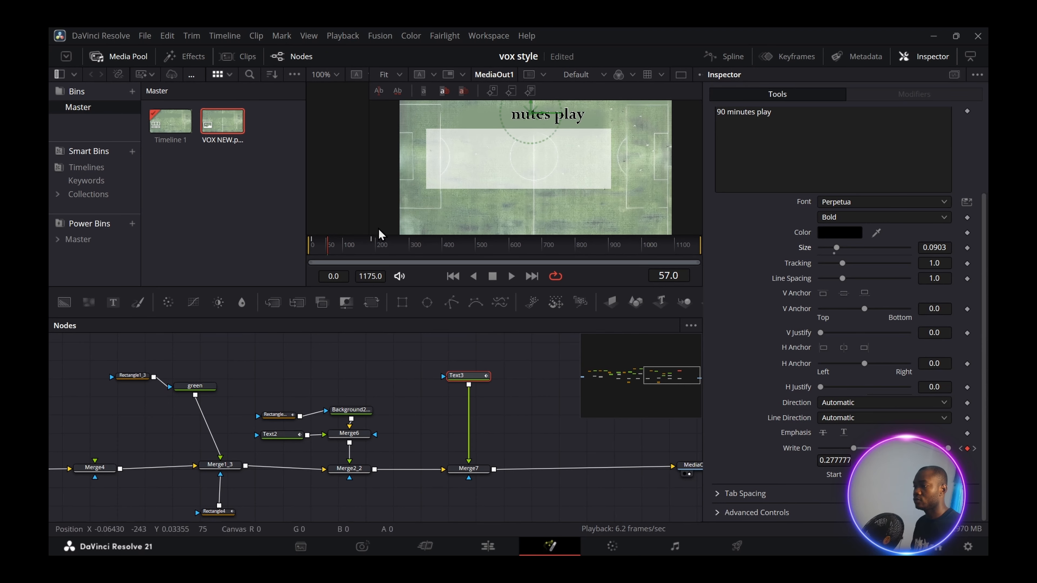